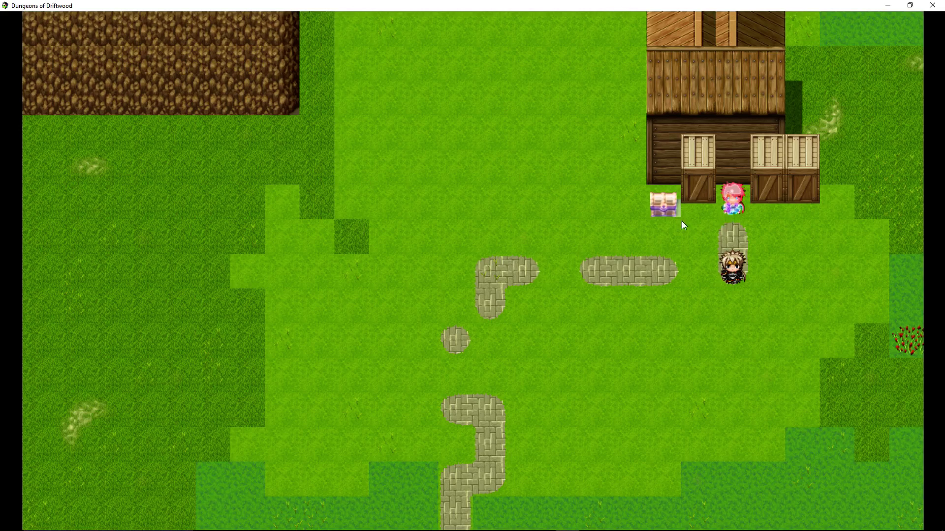
Step: Walk the character away from the pink-haired NPC and over to the chest beside the house
left_click(723, 308)
left_click(722, 338)
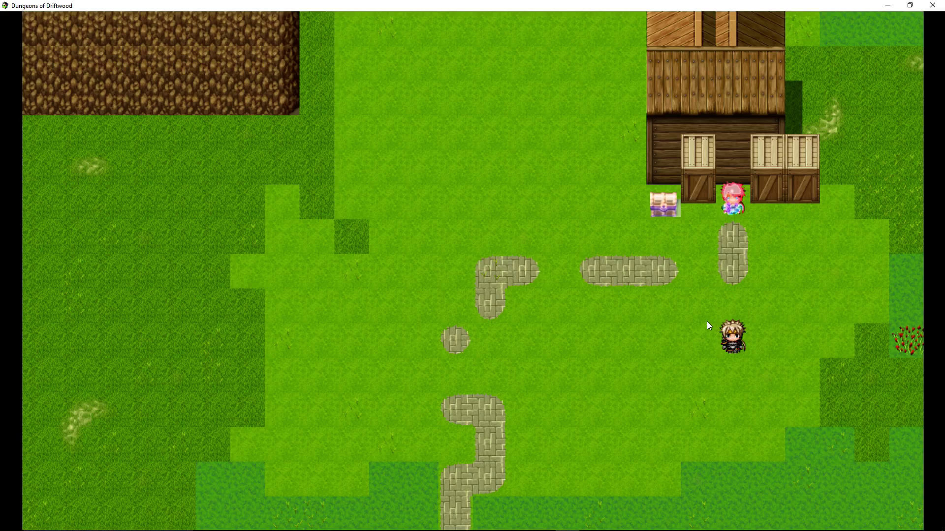
left_click(322, 521)
left_click(670, 245)
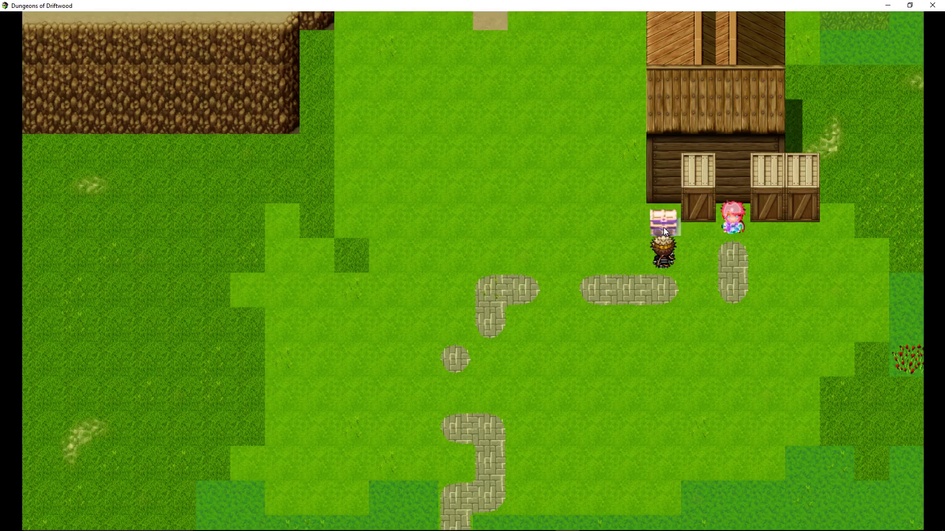
Step: Open the chest beside the house several times to collect randomly prefixed and suffixed swords
left_click(664, 228)
left_click(633, 279)
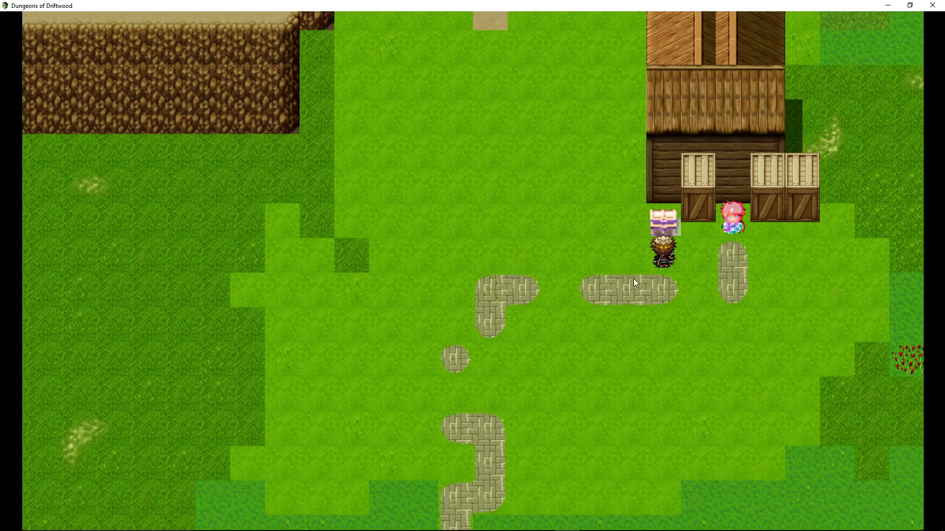
left_click(662, 219)
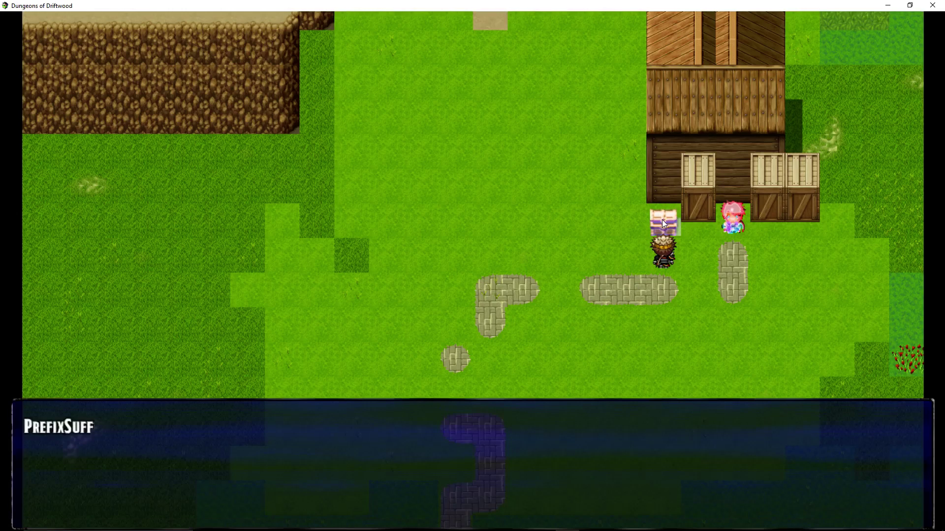
left_click(643, 276)
left_click(658, 231)
left_click(631, 308)
left_click(636, 316)
Step: Go to the character's Equip screen and clear all equipped gear
right_click(634, 315)
key("Down")
key("Down")
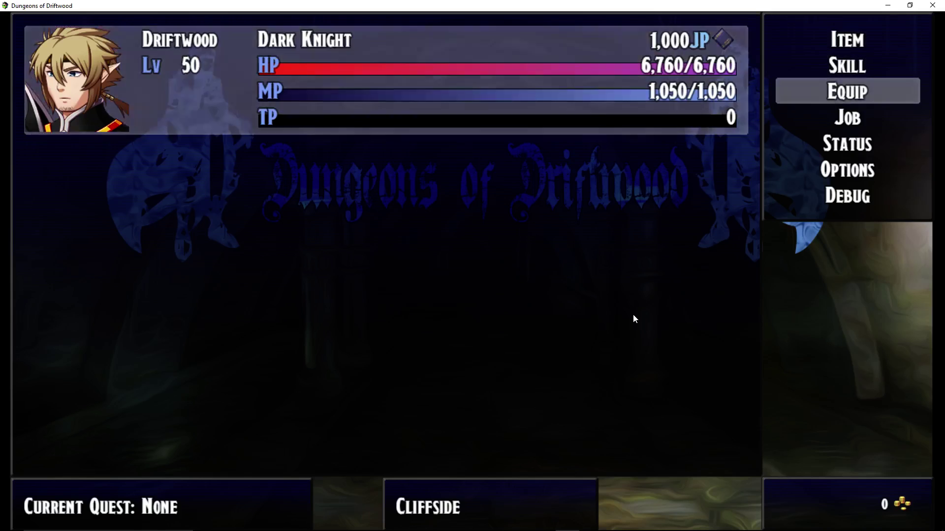
key("Return")
key("Down")
key("Down")
key("Down")
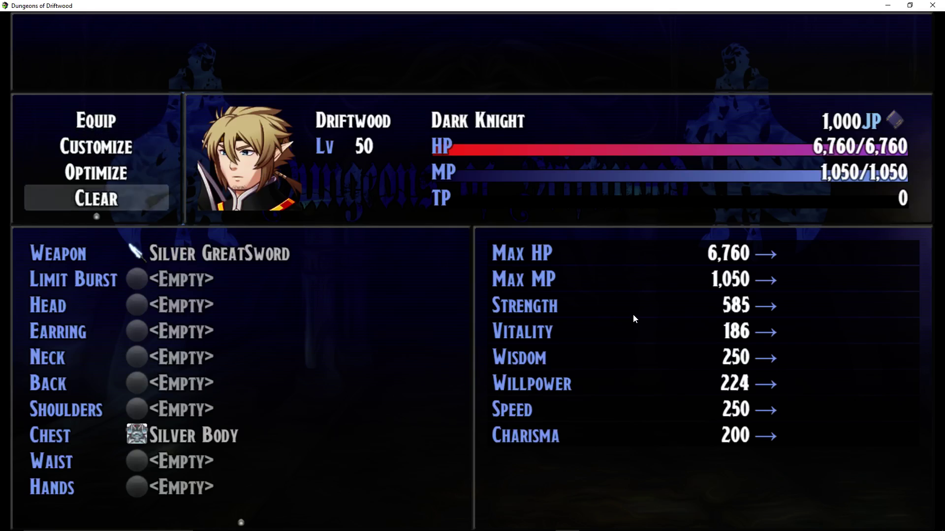
key("Return")
Step: Compare the stat changes of the plain Sword, Hastey Sword of Arcana +19 and Omnipotent Magic Sword of the Wizard +240, and return to the map
key("Up")
key("Up")
key("Up")
key("Return")
key("Return")
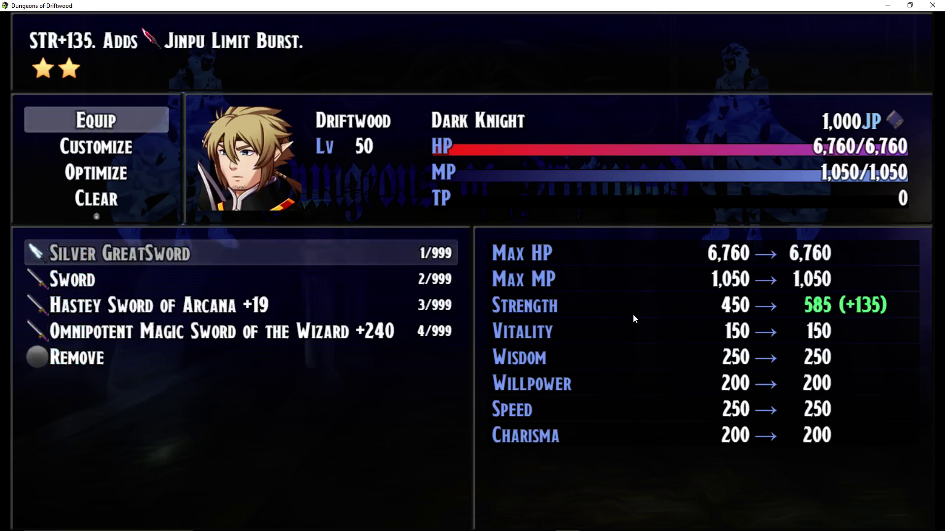
key("Down")
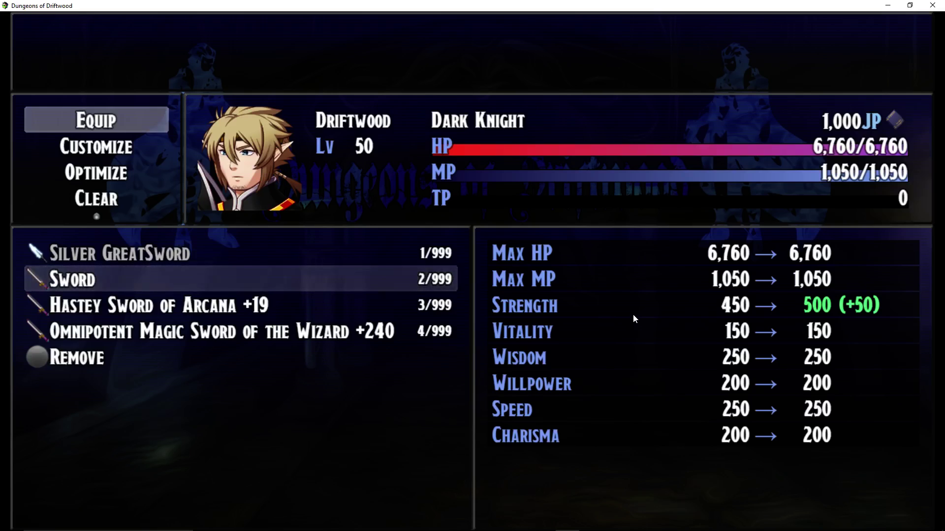
key("Down")
key("Down")
key("Up")
key("Up")
key("Down")
key("Down")
key("Up")
key("Up")
key("Down")
key("Up")
key("Down")
key("Up")
key("Down")
key("Down")
key("Up")
key("Up")
key("Down")
key("Up")
key("Down")
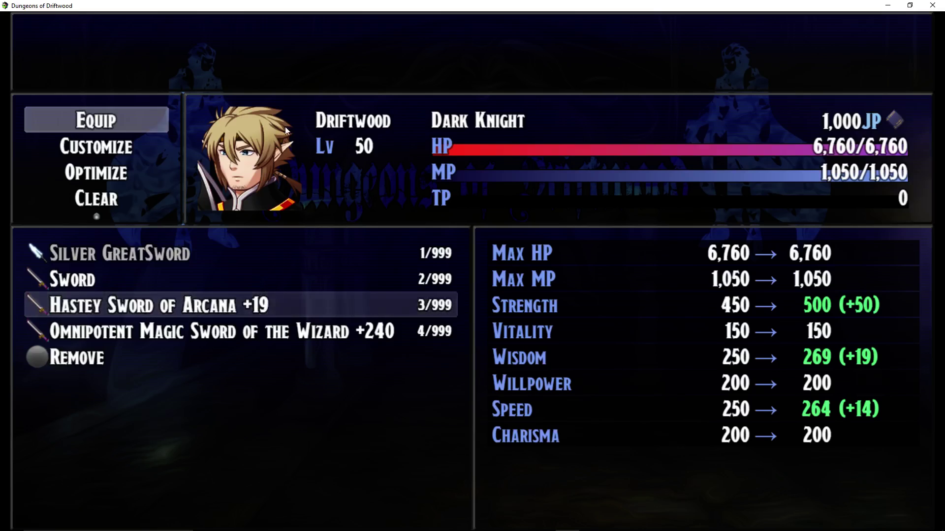
key("Down")
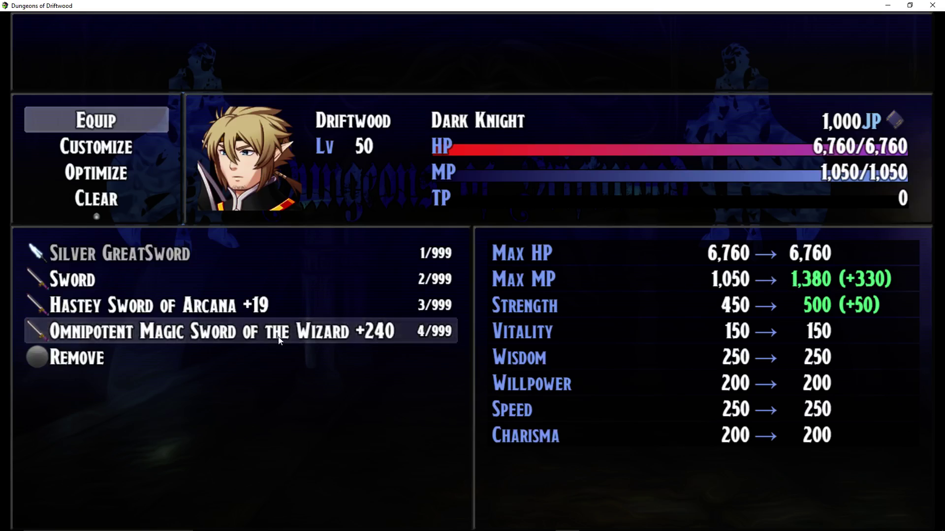
key("Escape")
key("Escape")
key("Escape")
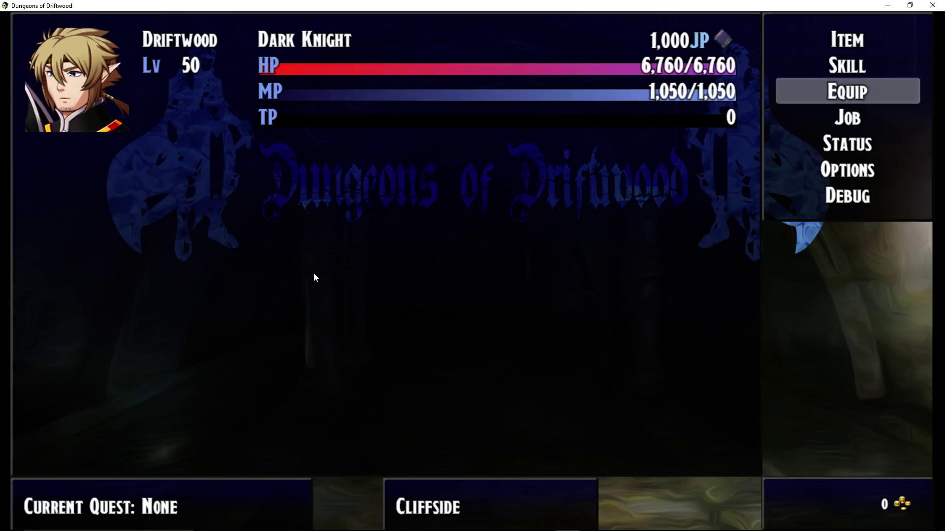
key("Escape")
Step: Open the chest again several times to collect more random swords
key("Up")
key("Right")
key("Up")
key("Return")
key("Return")
key("Return")
key("Return")
key("Return")
key("Return")
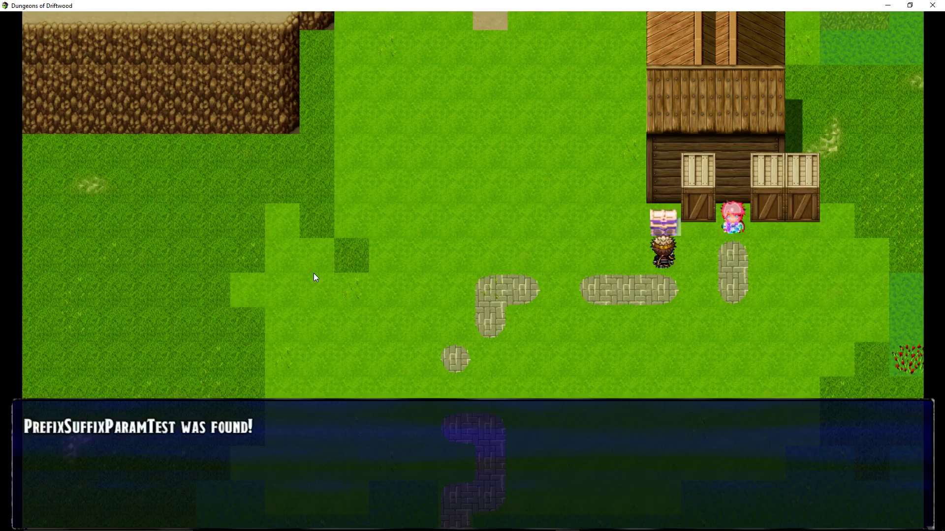
Step: Examine the stat changes of the newly collected swords in the weapon slot, ending with Eager Wizard's Charming Sword of Heartiness +355, and return to the map
key("Escape")
key("Down")
key("Down")
key("Return")
key("Return")
key("Down")
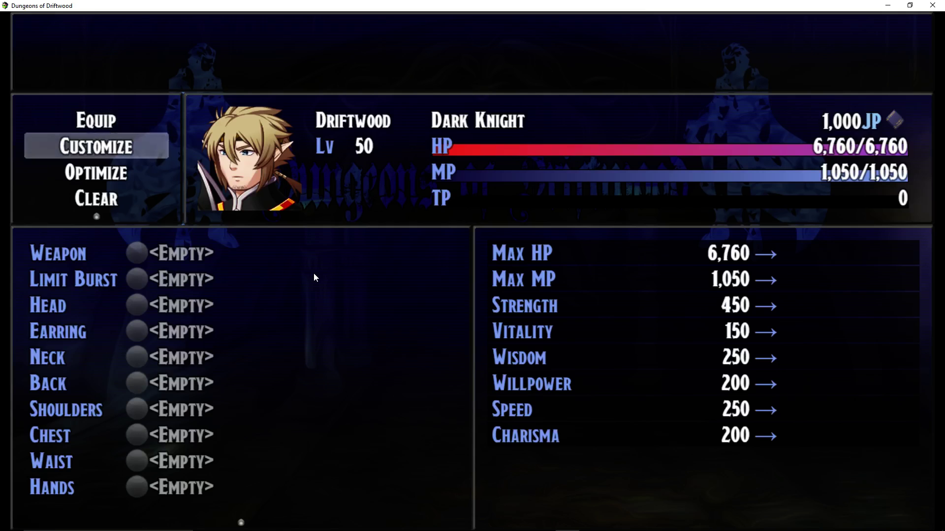
key("Up")
key("Return")
key("Return")
key("Down")
key("Down")
key("Down")
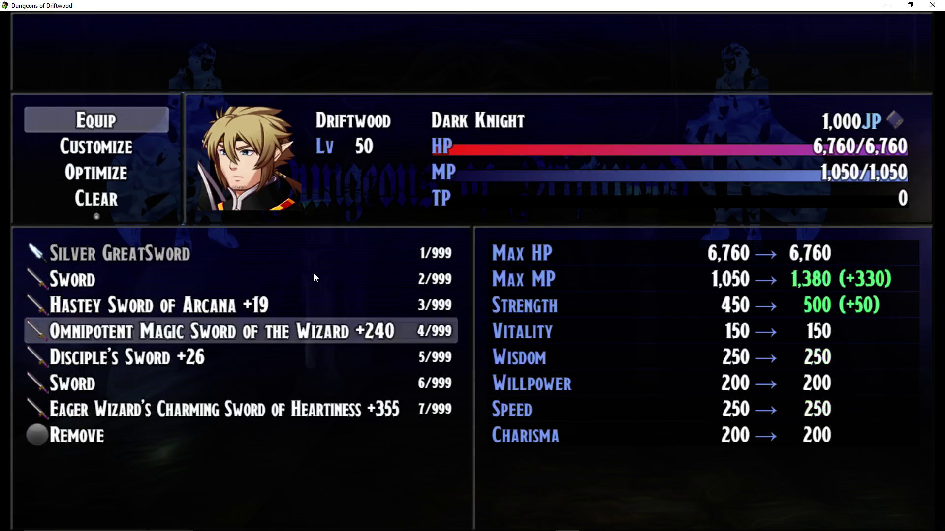
key("Down")
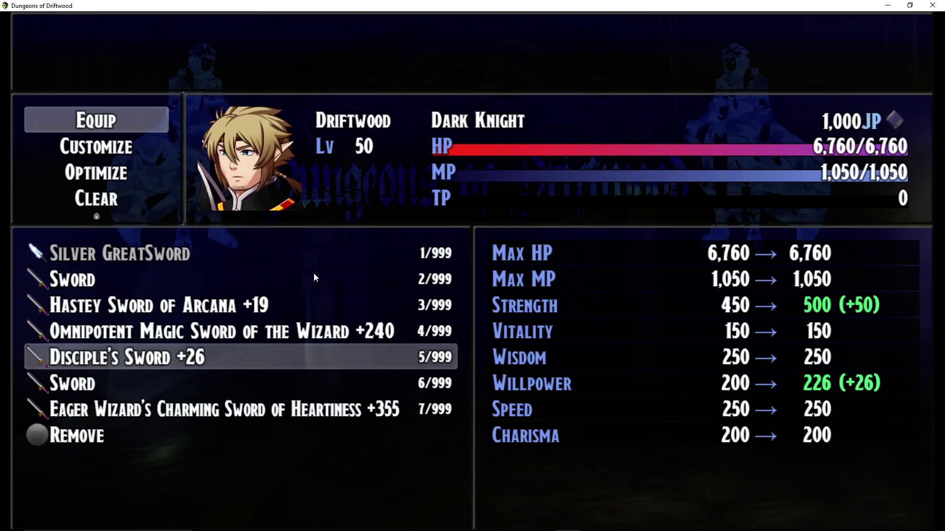
key("Down")
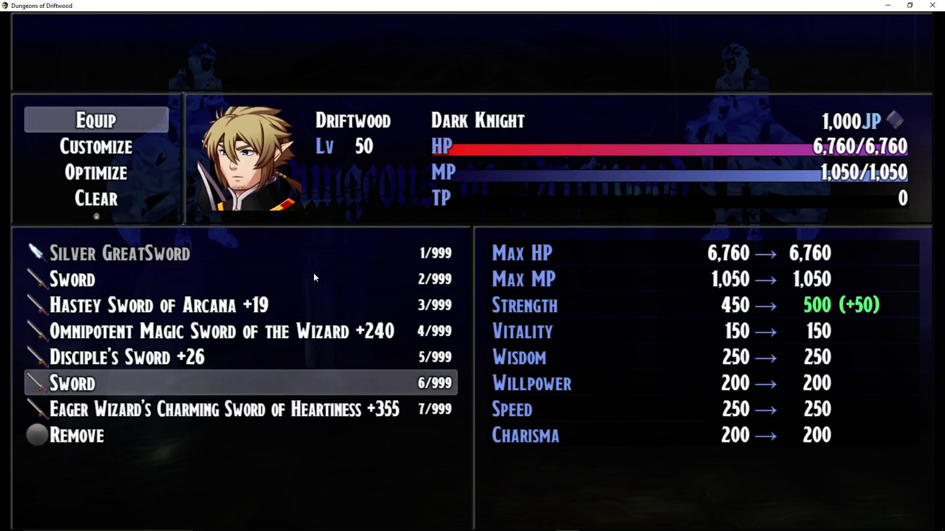
key("Down")
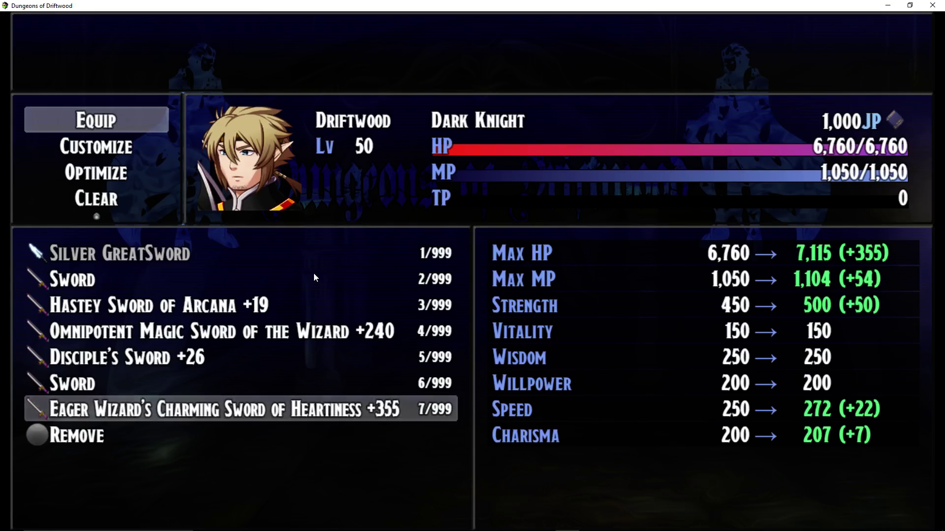
key("Escape")
key("Escape")
key("Escape")
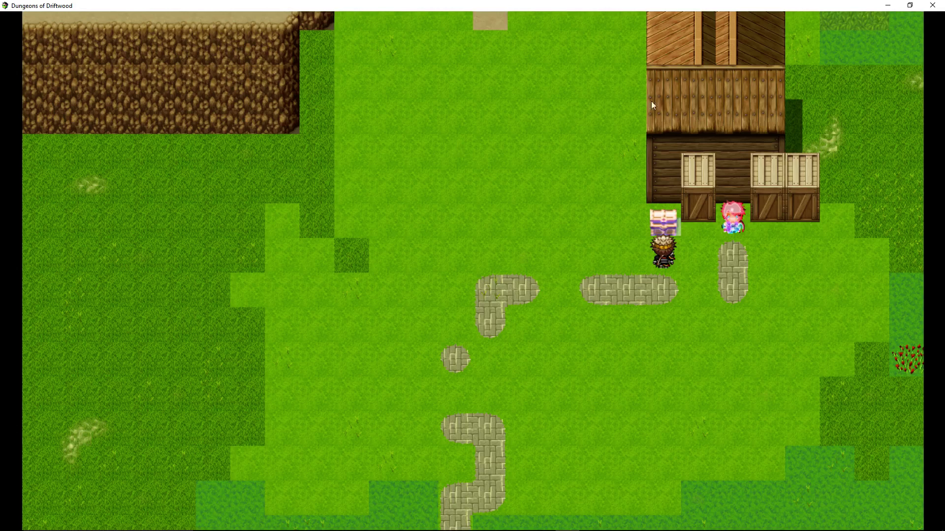
Step: End the playtest and review the prefix and suffix notetags of weapon 0010 --Prefix-Suffix-- in the database
left_click(932, 6)
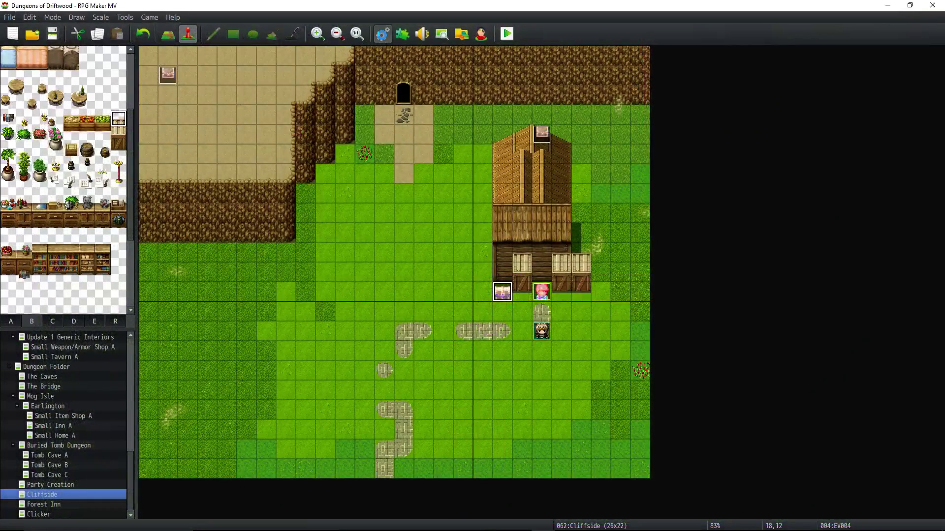
key("F9")
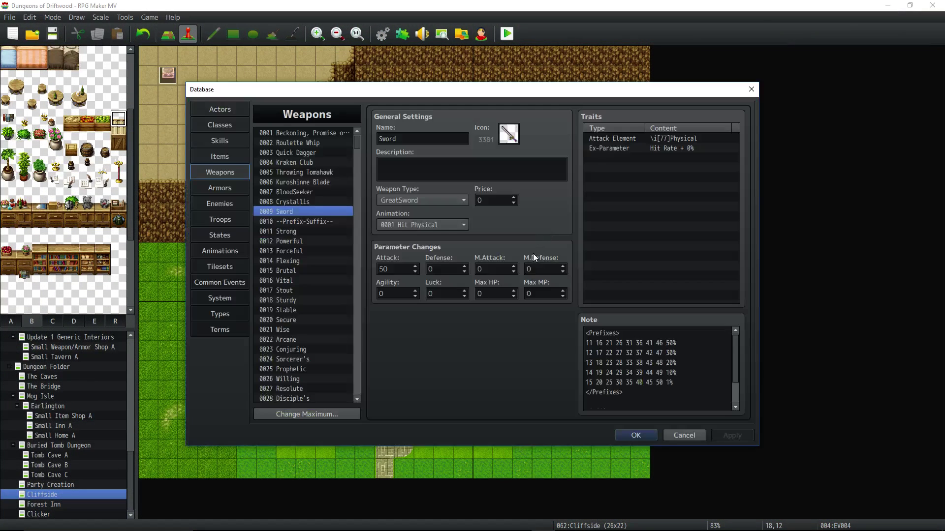
mouse_move(434, 248)
left_click(312, 221)
scroll(636, 370, "down", 3)
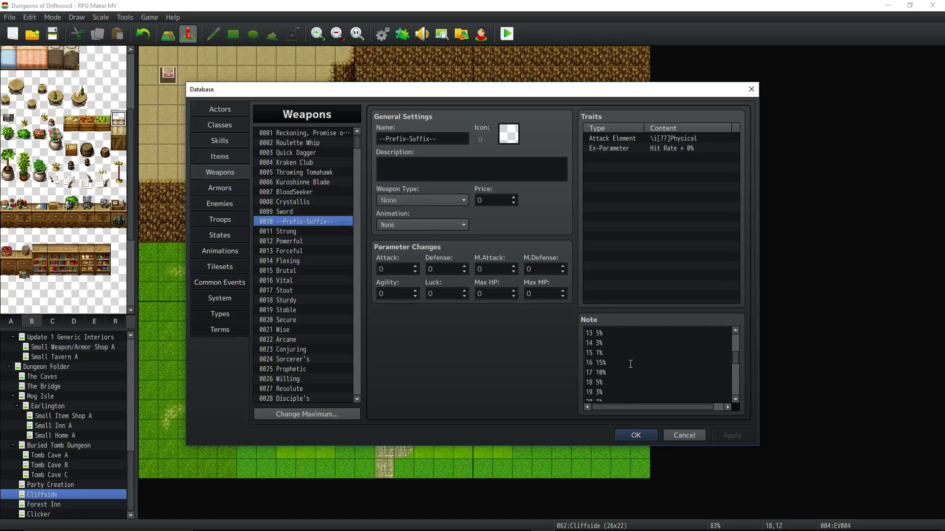
scroll(614, 355, "up", 3)
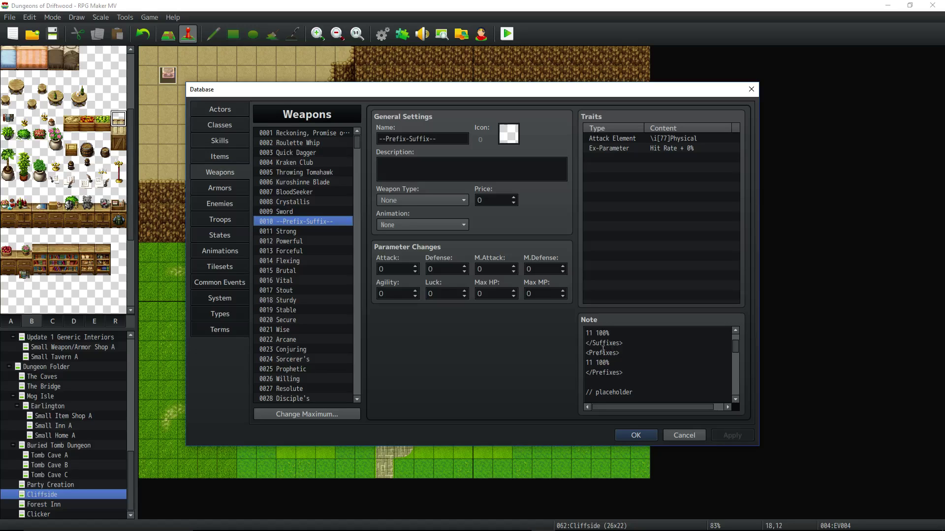
left_click(636, 436)
Step: Open the settings of the DreamX_RandomPrefixesSuffixes plugin and look through its help text
left_click(402, 36)
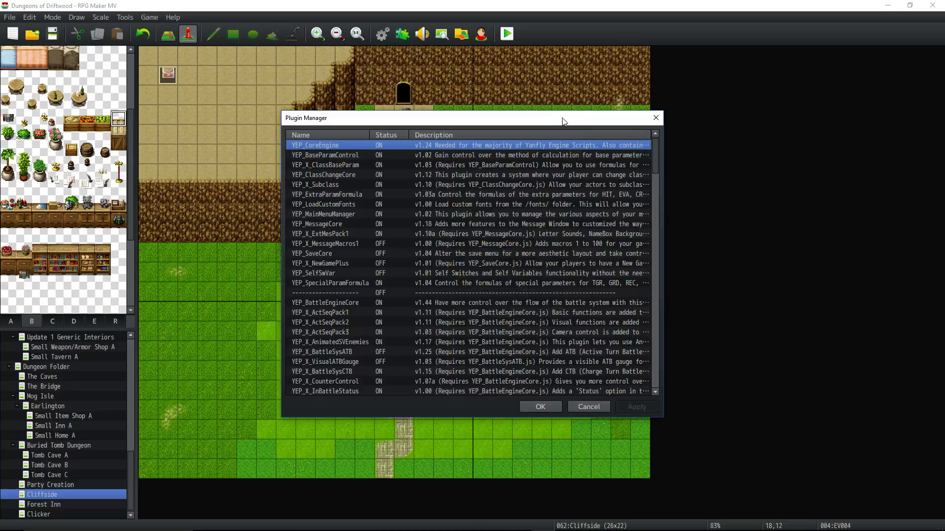
left_click_drag(656, 151, 674, 422)
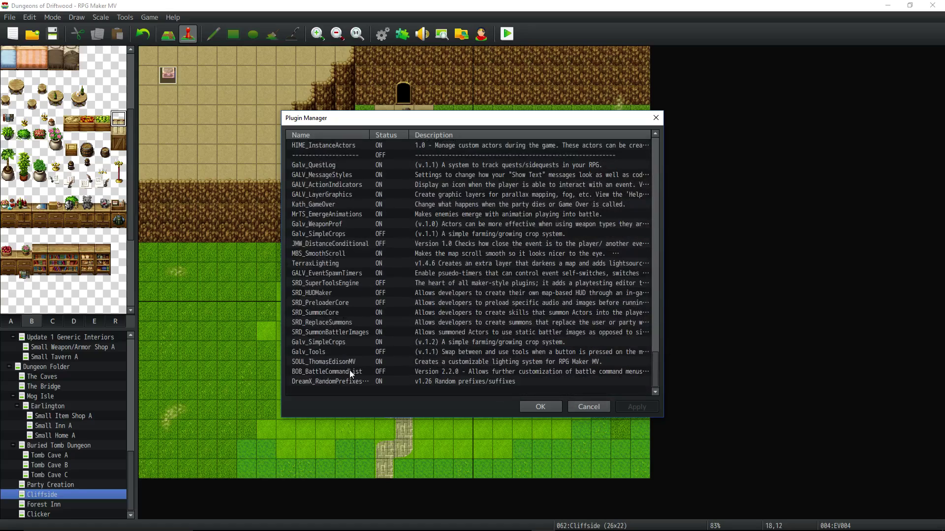
double_click(341, 381)
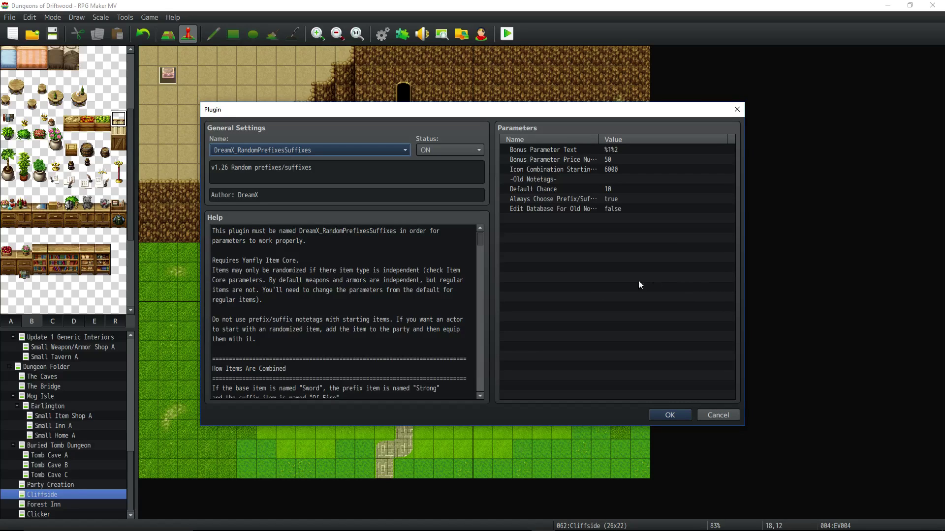
left_click(340, 243)
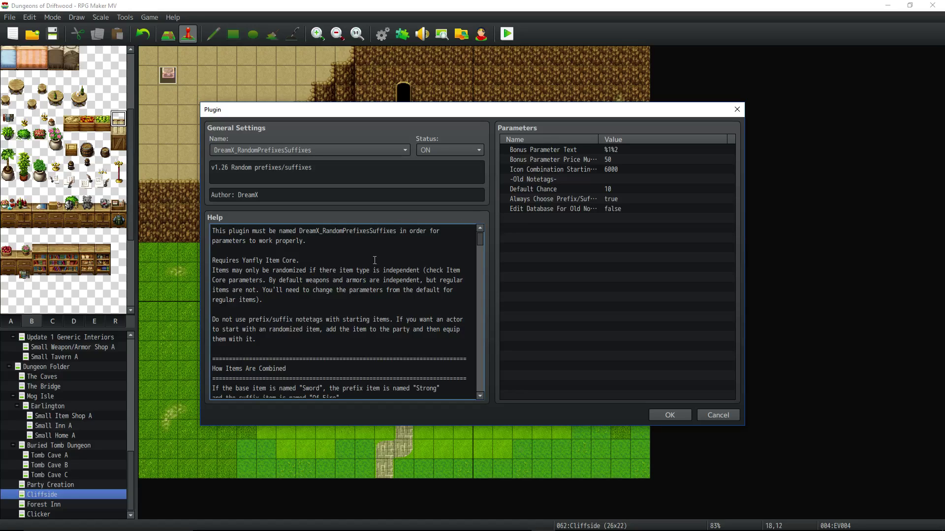
scroll(374, 261, "down", 2)
scroll(377, 263, "up", 2)
Step: Examine the %1%2 placeholders of the Bonus Parameter Text parameter and keep them as they are
double_click(566, 151)
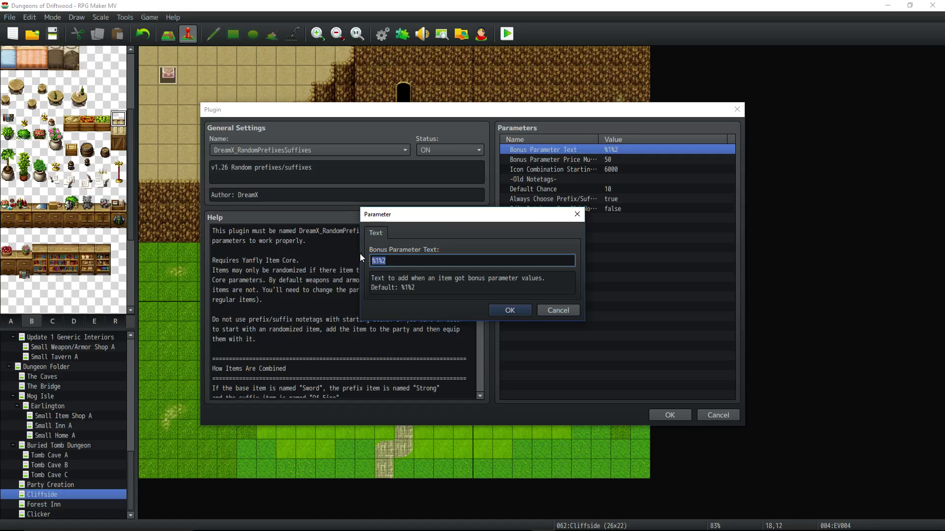
left_click(380, 259)
left_click(416, 262)
left_click_drag(386, 261, 379, 261)
left_click(503, 311)
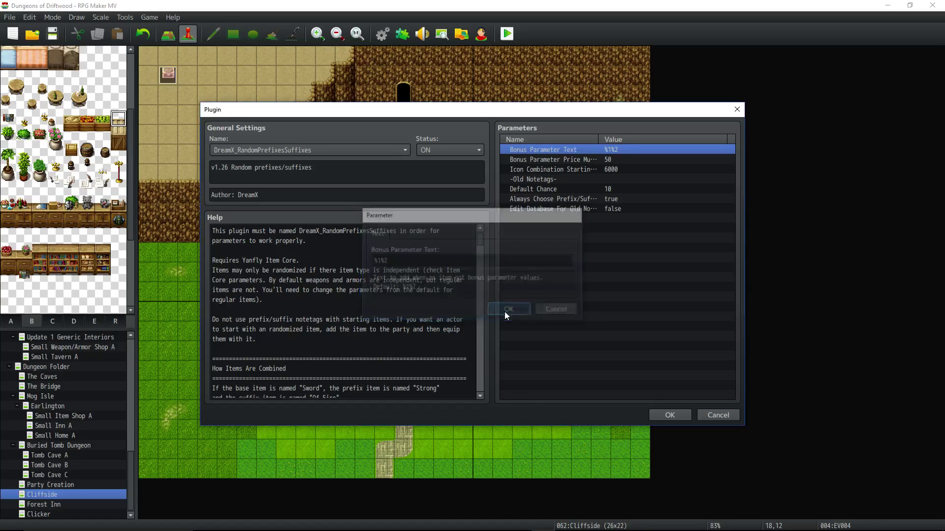
Step: Set the Bonus Parameter Price Multiplier to 10 and recheck its description
double_click(569, 160)
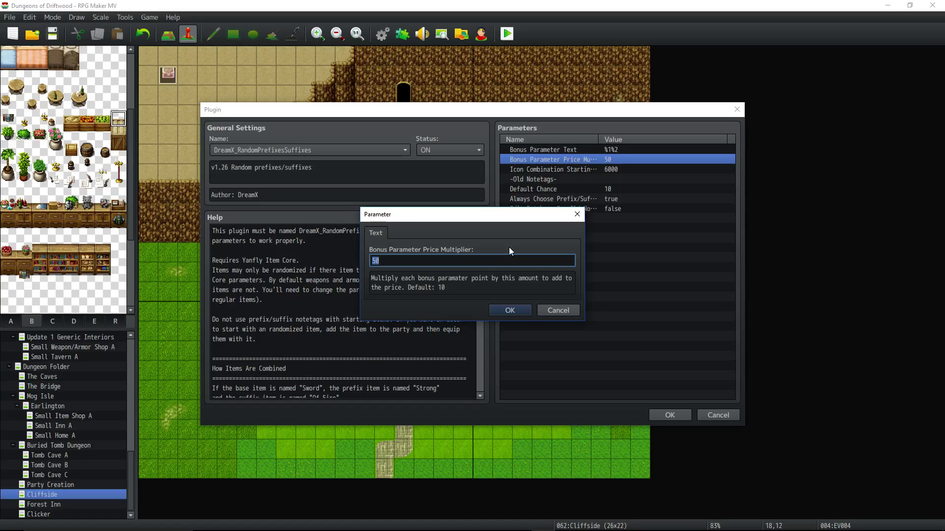
type("10")
left_click(518, 311)
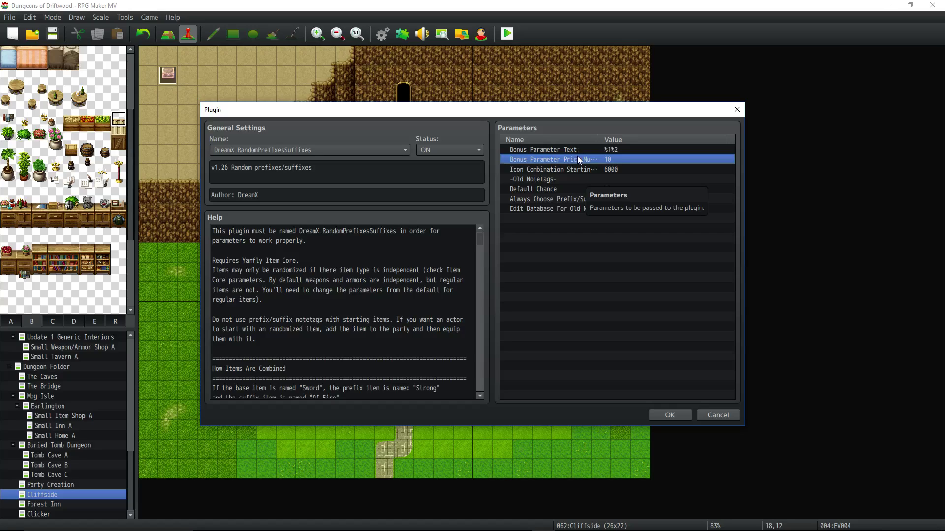
double_click(578, 159)
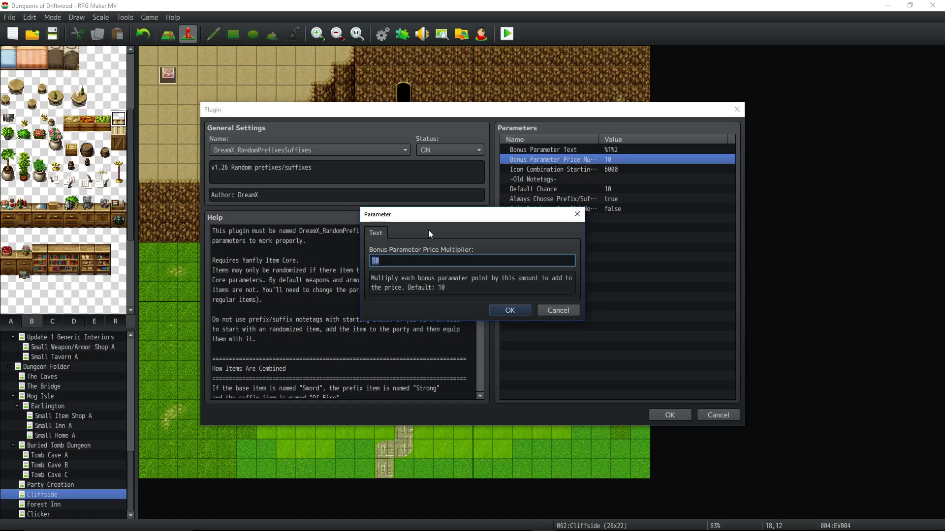
left_click(510, 310)
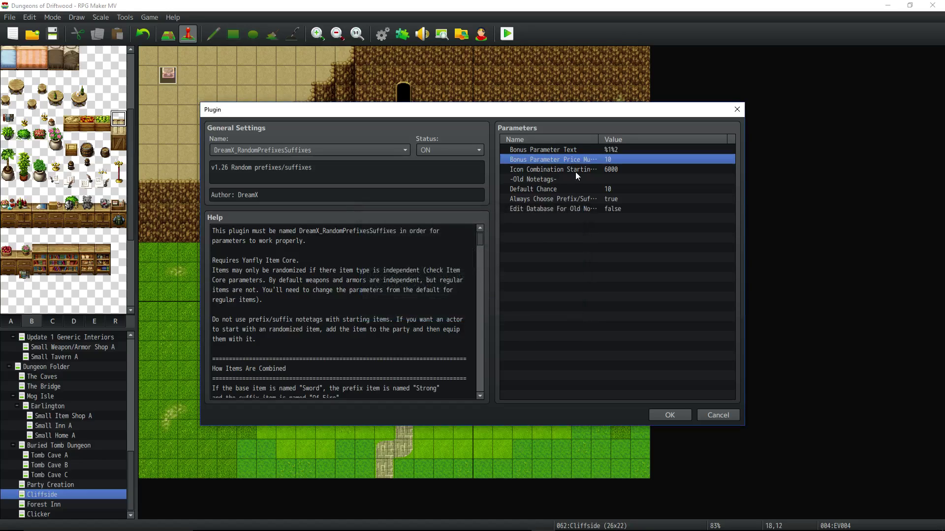
Step: Review the Icon Combination Starting Index parameter, keep its value, and select the Default Chance parameter
double_click(576, 169)
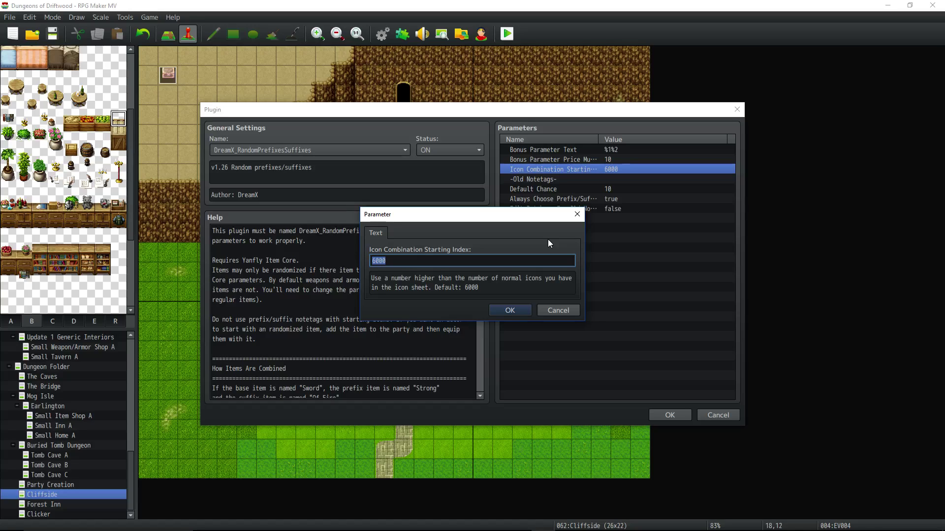
left_click(510, 311)
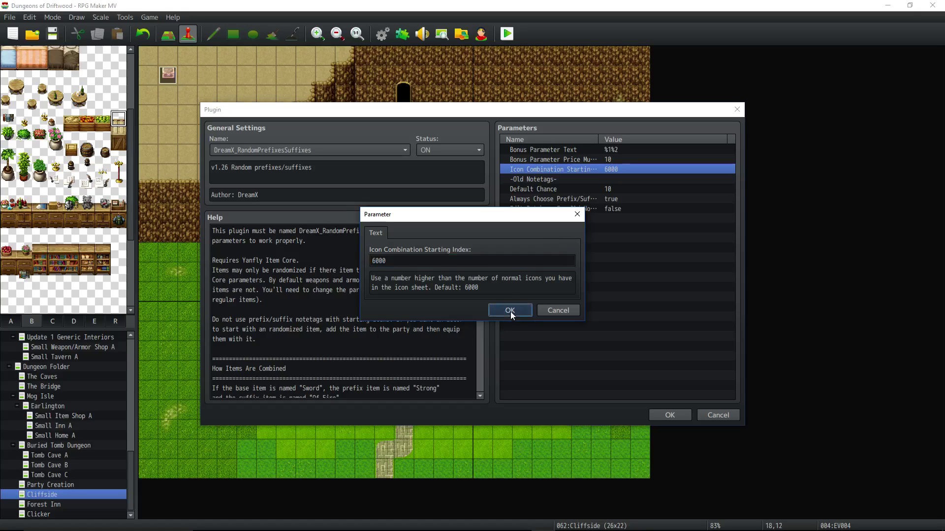
left_click_drag(560, 176, 560, 192)
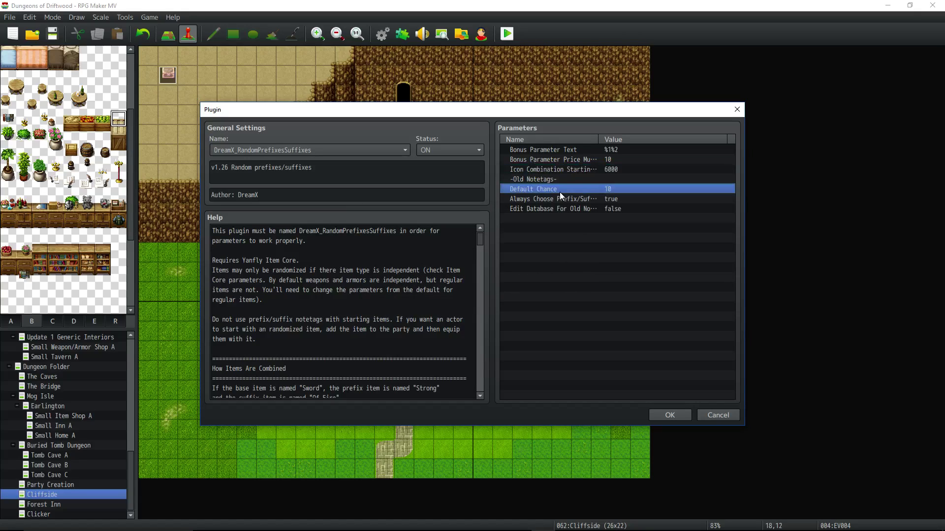
Step: Review the description of the Default Chance parameter and keep its value
key("Down")
key("Down")
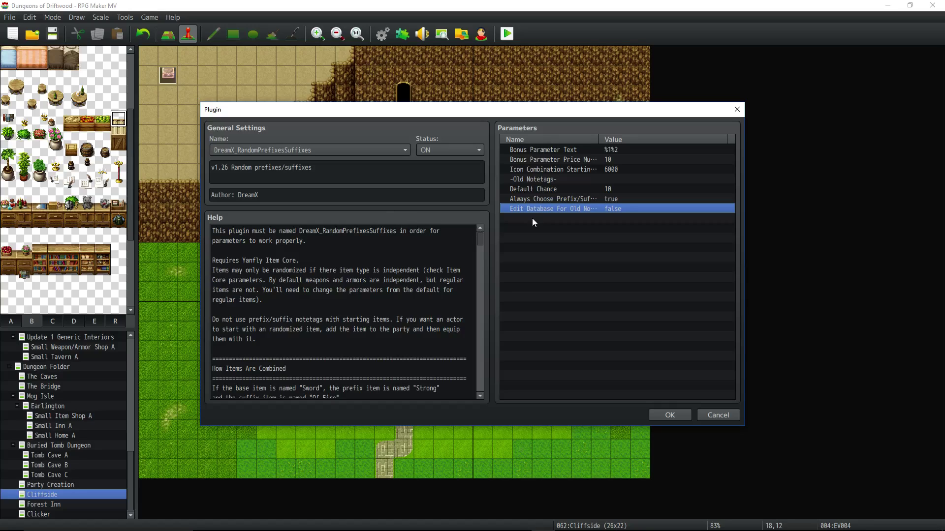
double_click(548, 192)
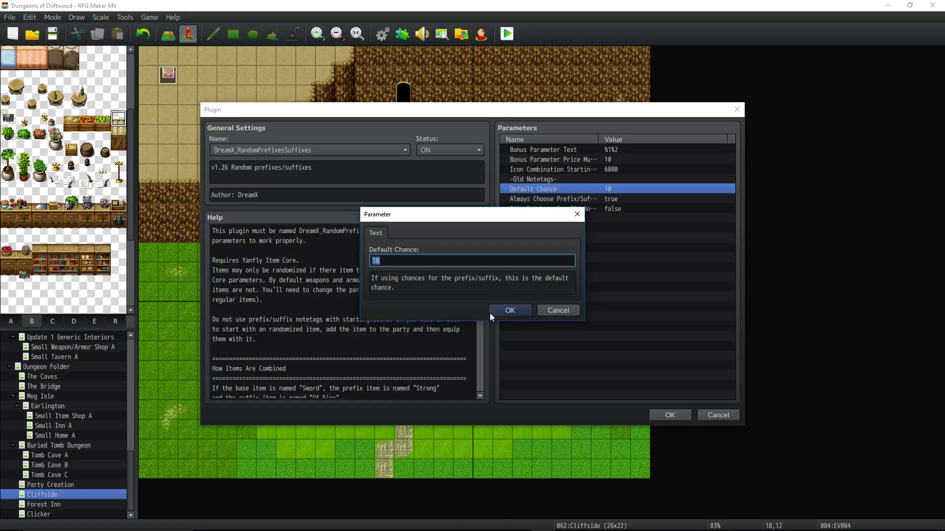
left_click(502, 314)
double_click(560, 189)
left_click(525, 315)
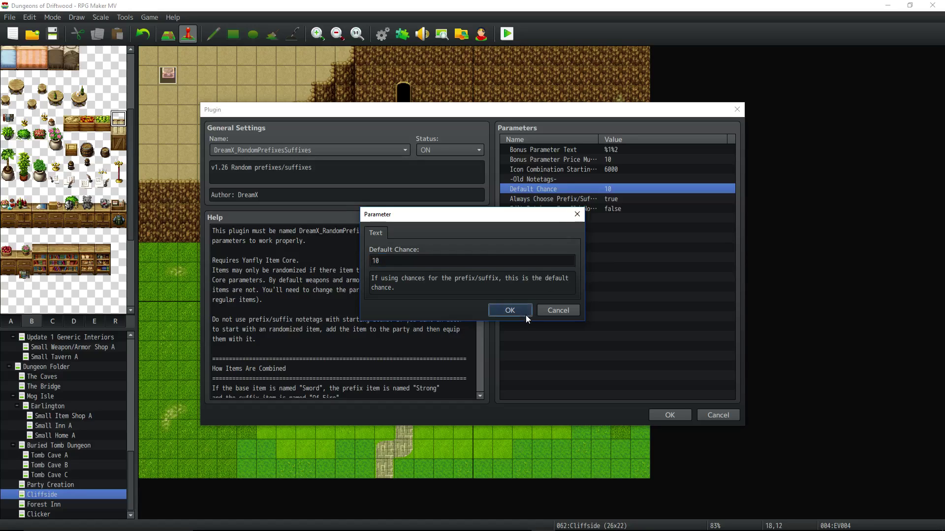
Step: Set the Always Choose Prefix/Suffix parameter to false
double_click(598, 198)
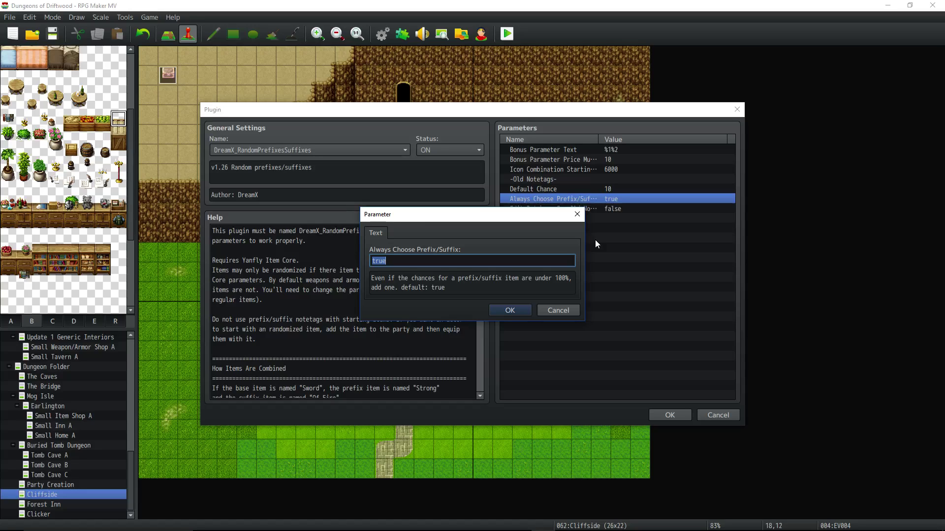
type("false")
left_click(510, 309)
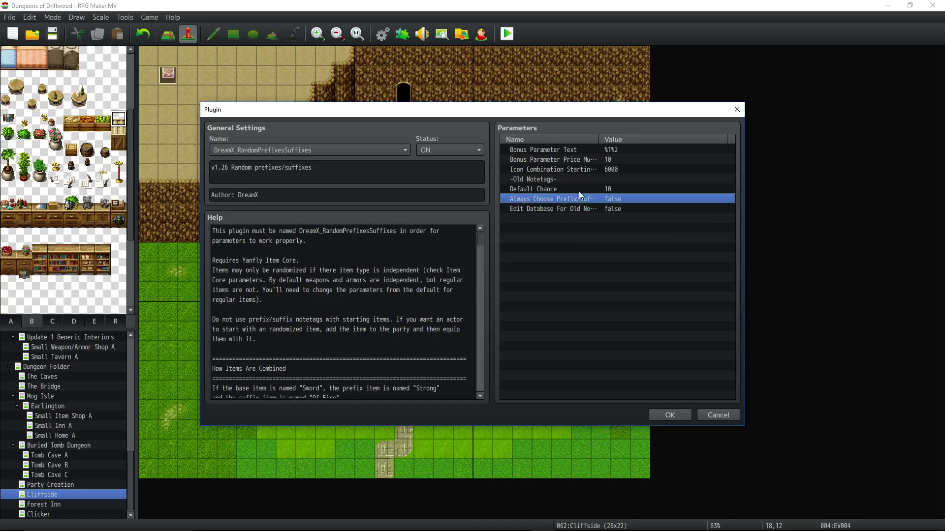
Step: Review the description of the Edit Database For Old Notetags parameter and keep its value
left_click(586, 208)
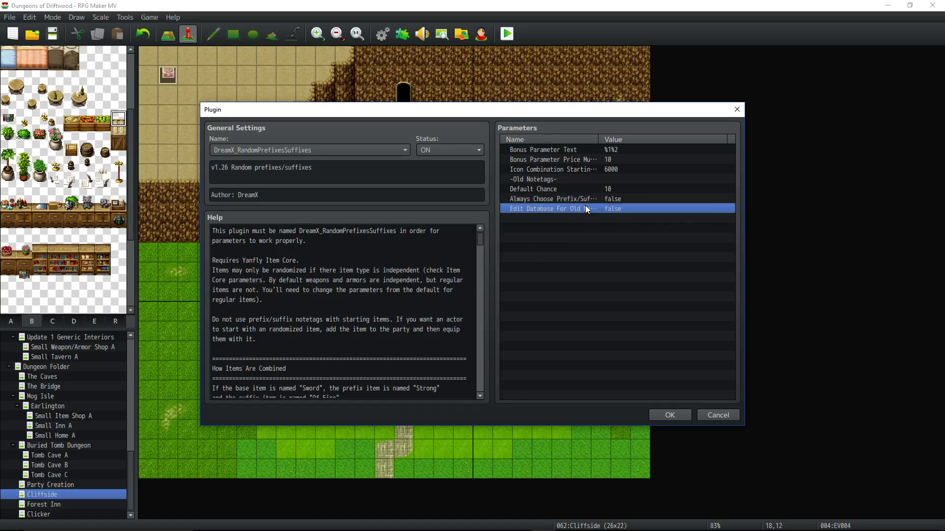
double_click(580, 210)
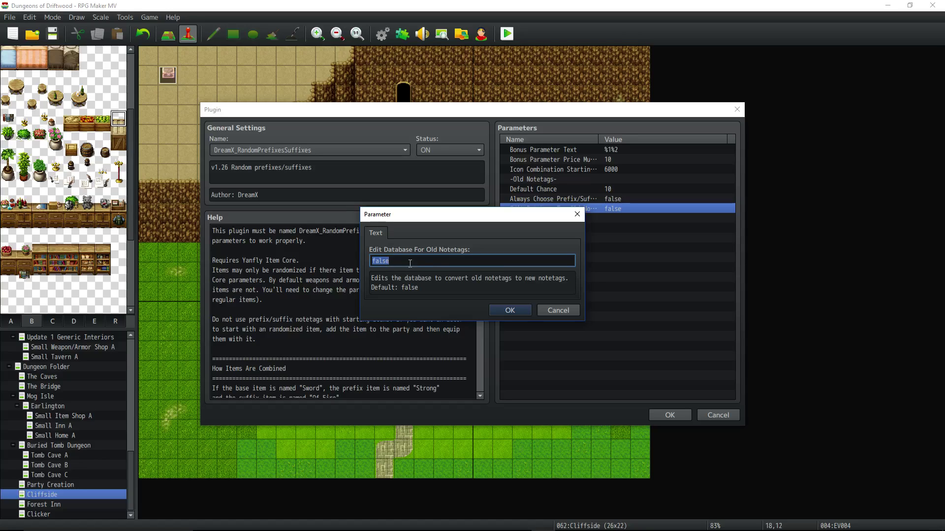
left_click(503, 309)
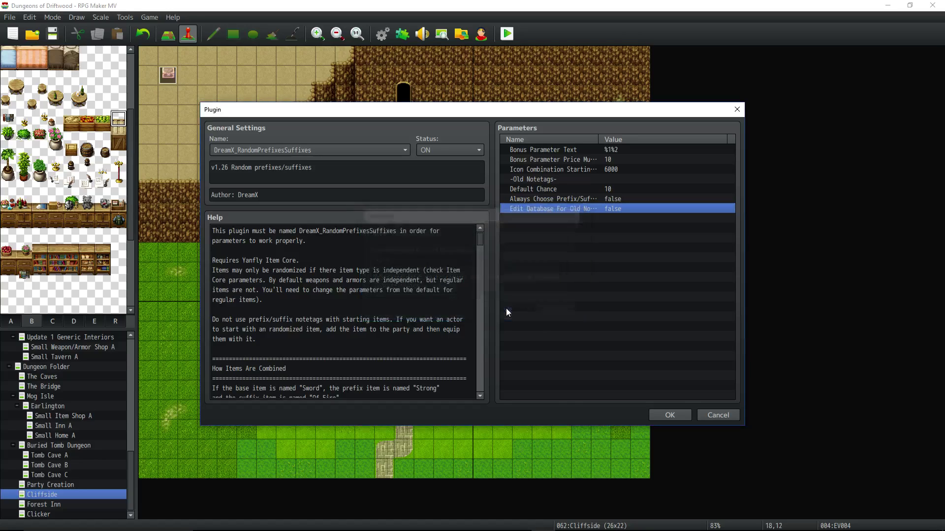
Step: Read the How Items Are Combined and Affix Choices sections of the plugin's help text
scroll(445, 260, "down", 2)
scroll(408, 266, "up", 2)
scroll(372, 274, "down", 2)
scroll(373, 274, "down", 11)
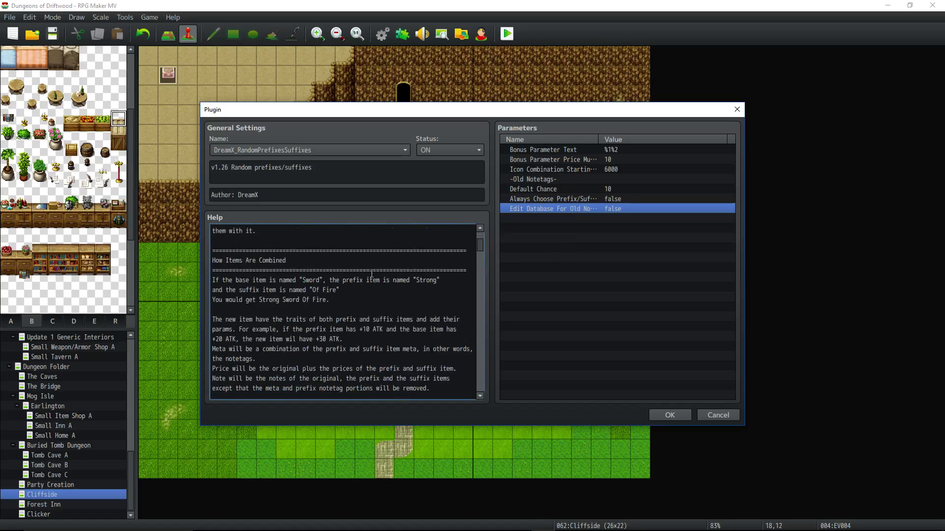
scroll(375, 263, "up", 3)
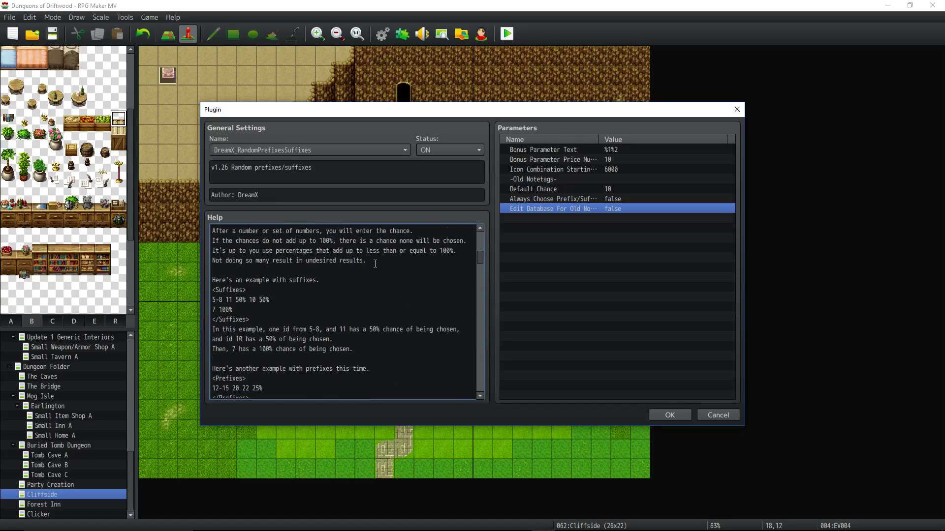
scroll(433, 256, "down", 6)
scroll(443, 254, "up", 4)
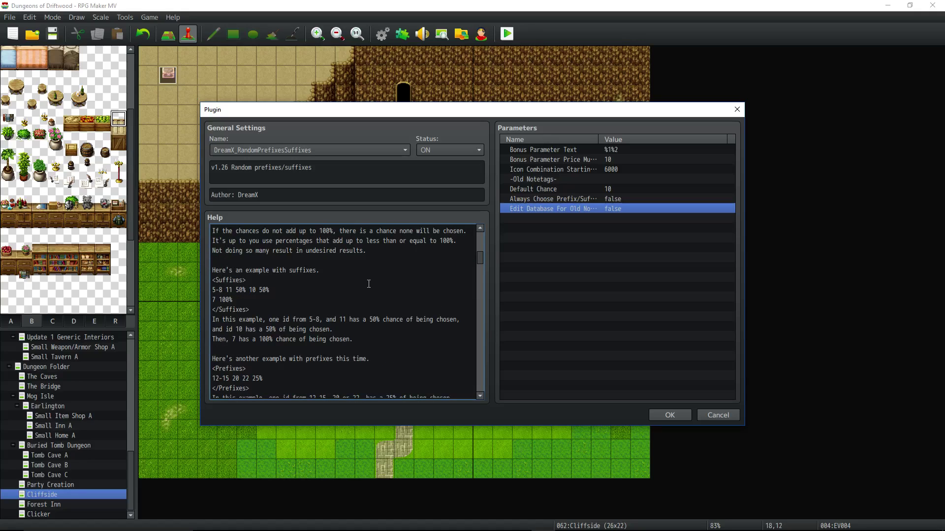
scroll(368, 284, "up", 4)
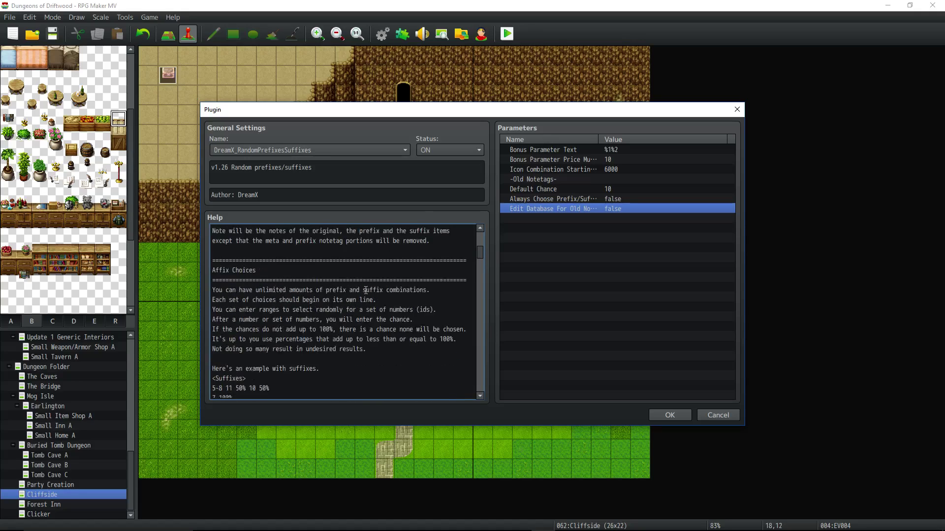
scroll(367, 286, "up", 3)
scroll(369, 266, "down", 6)
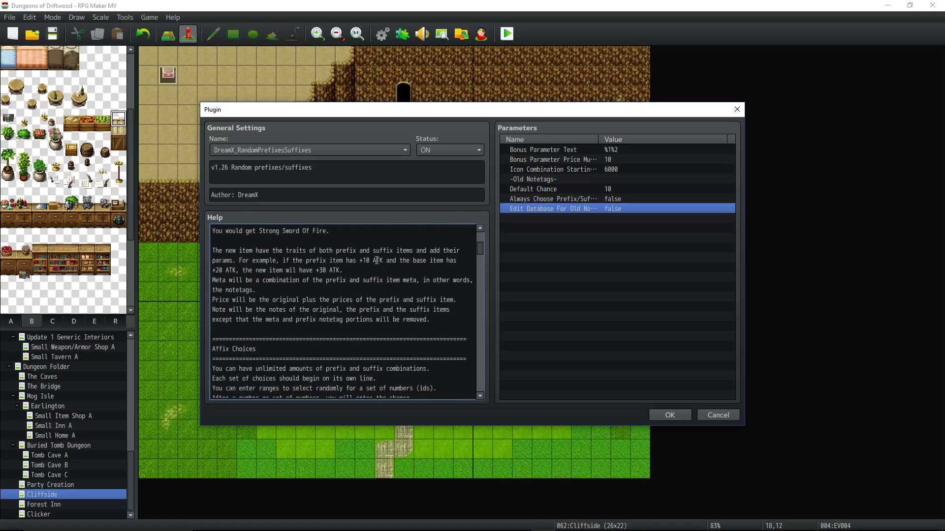
scroll(369, 265, "down", 2)
left_click_drag(279, 241, 278, 280)
left_click_drag(279, 329, 282, 368)
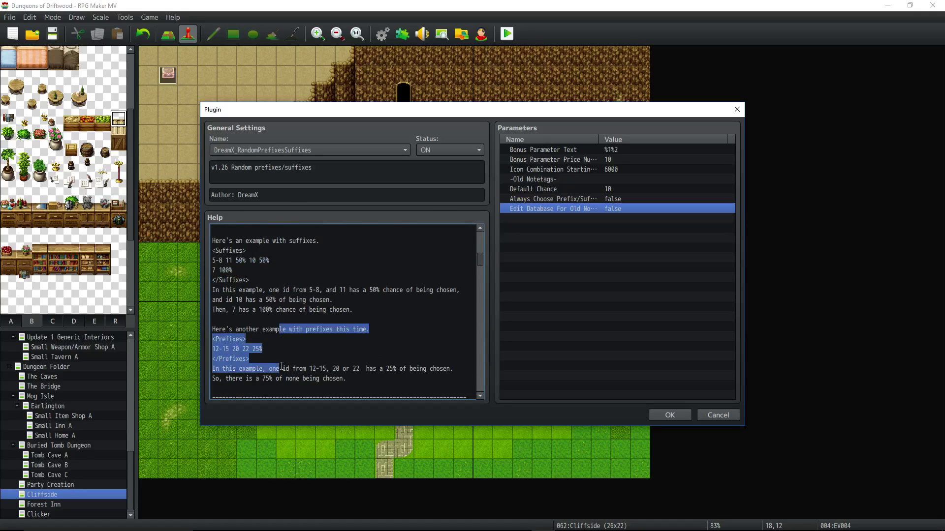
scroll(295, 302, "up", 2)
left_click(295, 278)
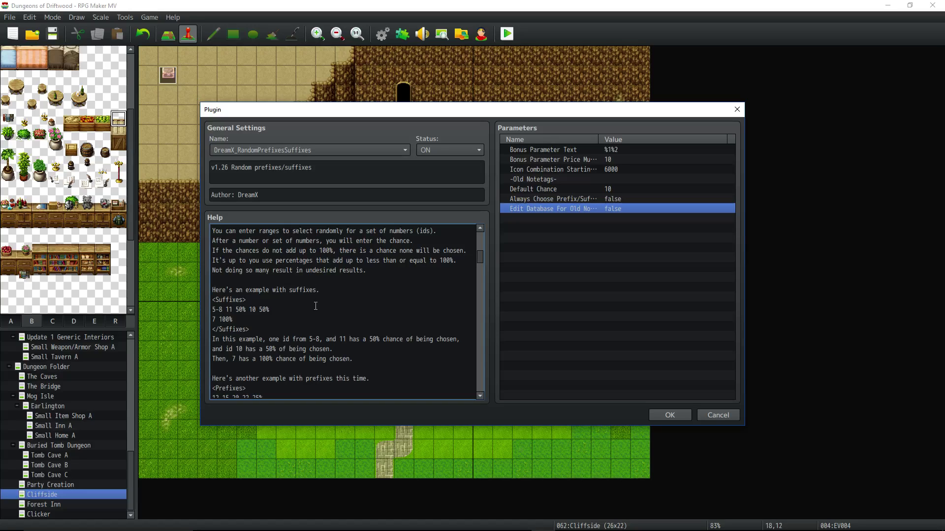
Step: Examine the item ids and percentage chances in the <Suffixes> example of the help text
scroll(249, 288, "down", 1)
left_click_drag(276, 312, 212, 300)
left_click(291, 295)
left_click(294, 303)
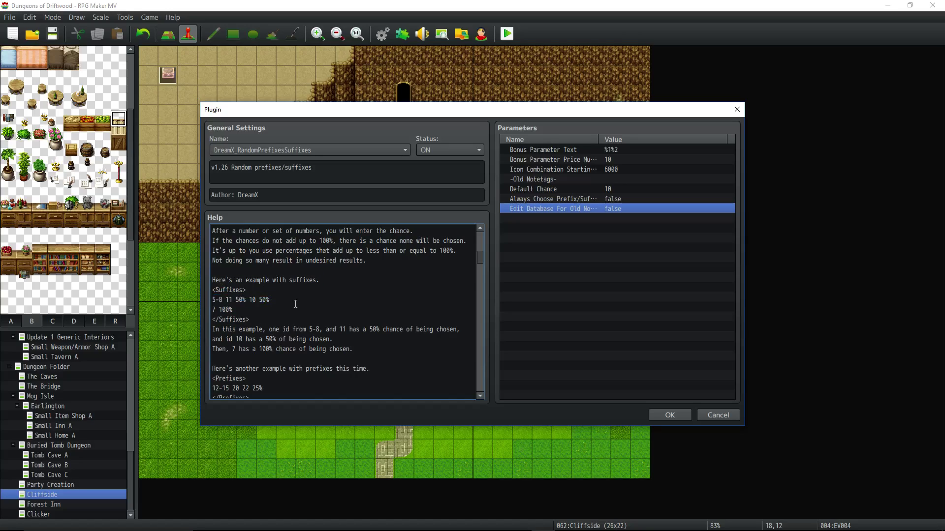
scroll(296, 302, "down", 5)
scroll(293, 295, "up", 3)
left_click_drag(272, 282, 232, 261)
left_click_drag(252, 302, 245, 278)
left_click(229, 276)
left_click(220, 278)
left_click(226, 279)
Step: Read through the help's prefix and suffix item notetags, from the augment examples down to prefixSuffixReplaceDamageElement and OverlayIcon
scroll(252, 282, "down", 8)
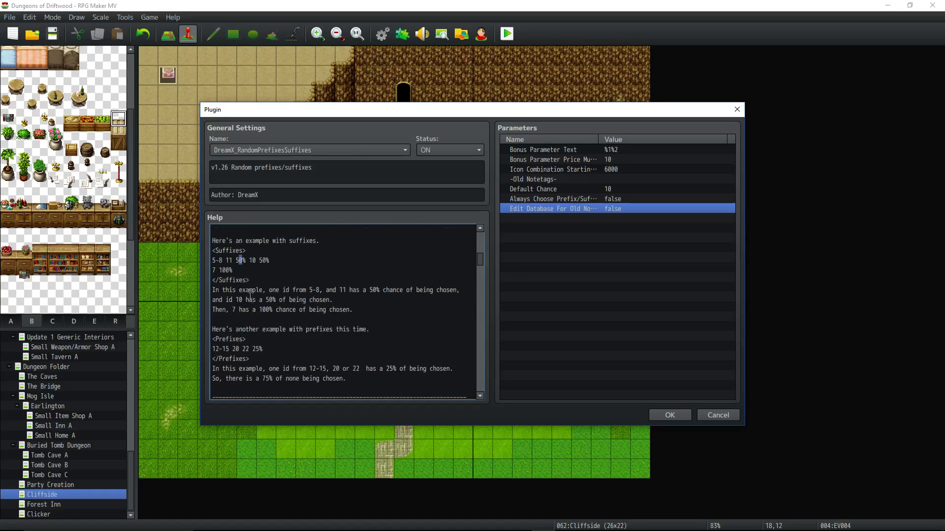
scroll(256, 282, "down", 7)
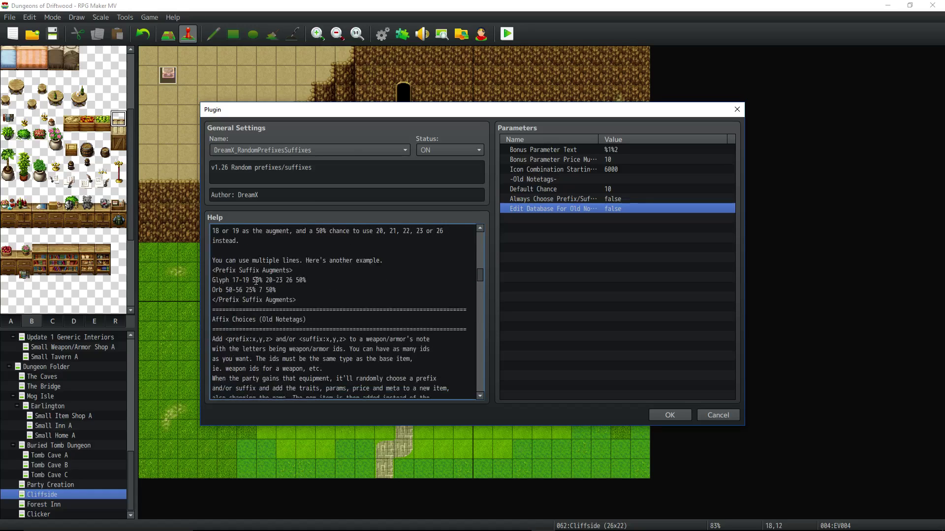
scroll(255, 277, "down", 3)
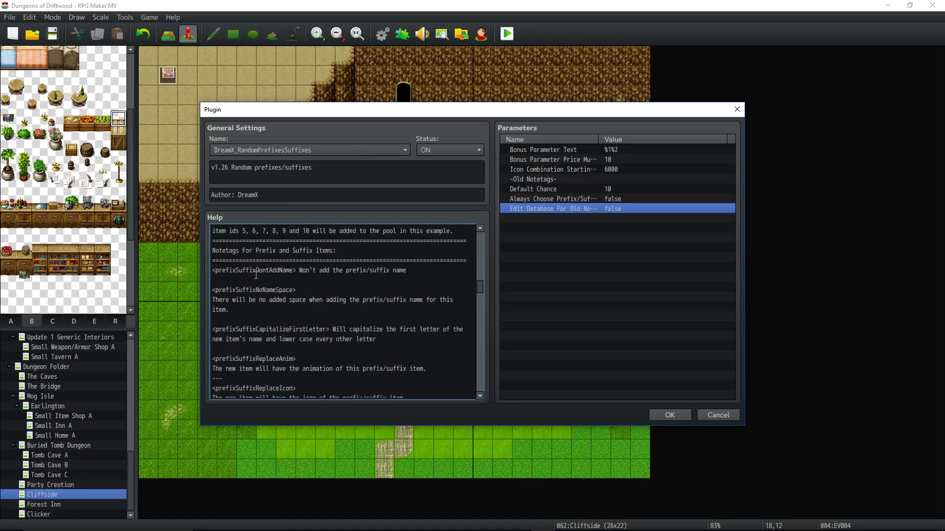
scroll(266, 261, "down", 7)
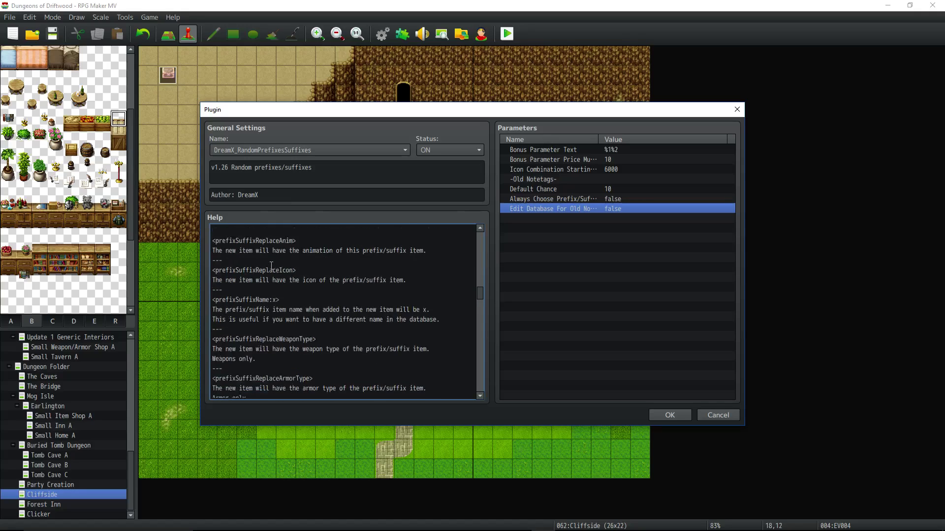
scroll(271, 258, "down", 7)
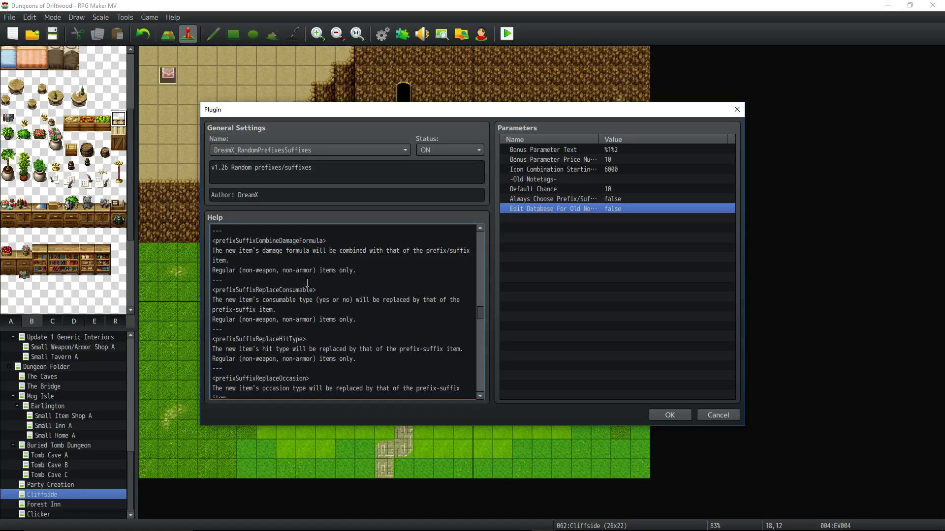
scroll(307, 284, "down", 1)
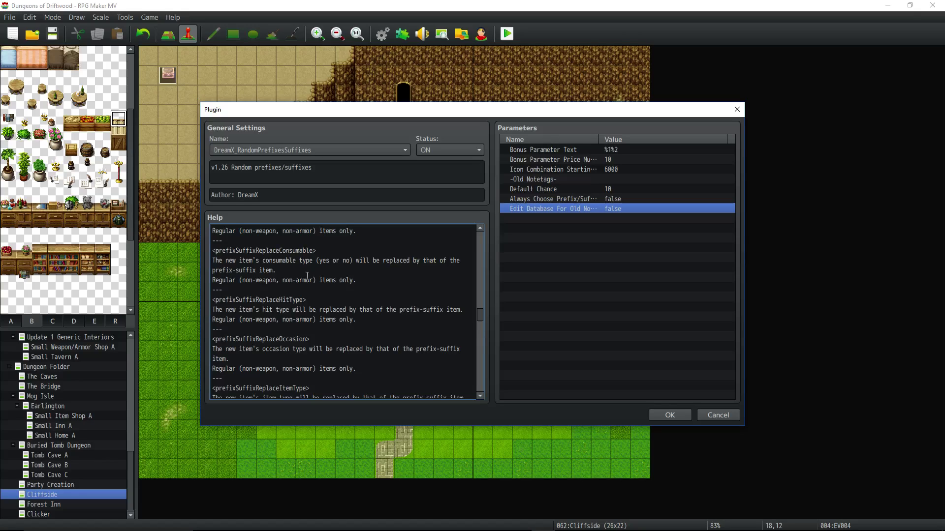
scroll(307, 276, "down", 4)
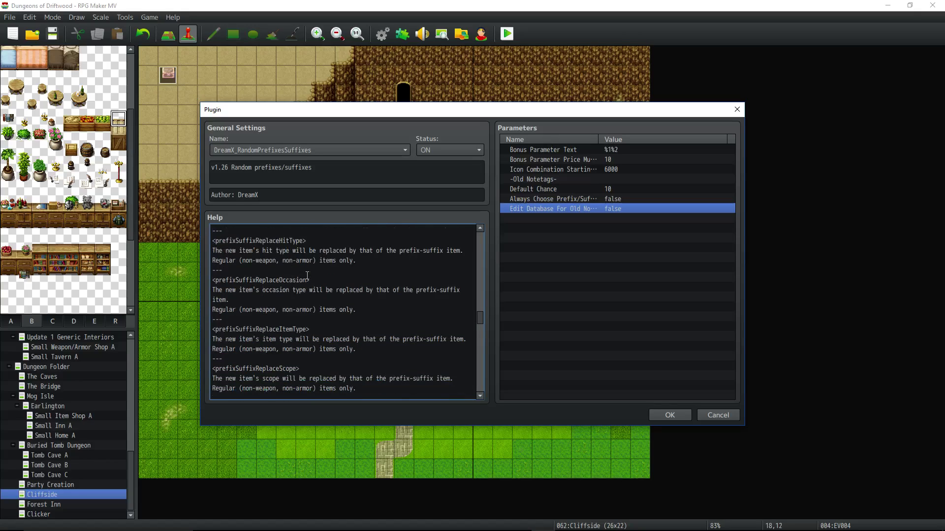
scroll(307, 276, "down", 5)
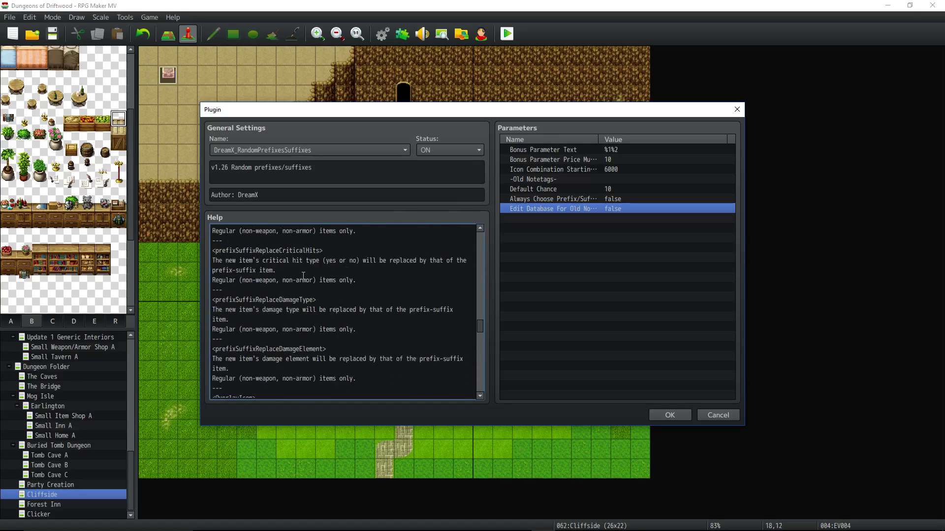
left_click_drag(300, 300, 196, 302)
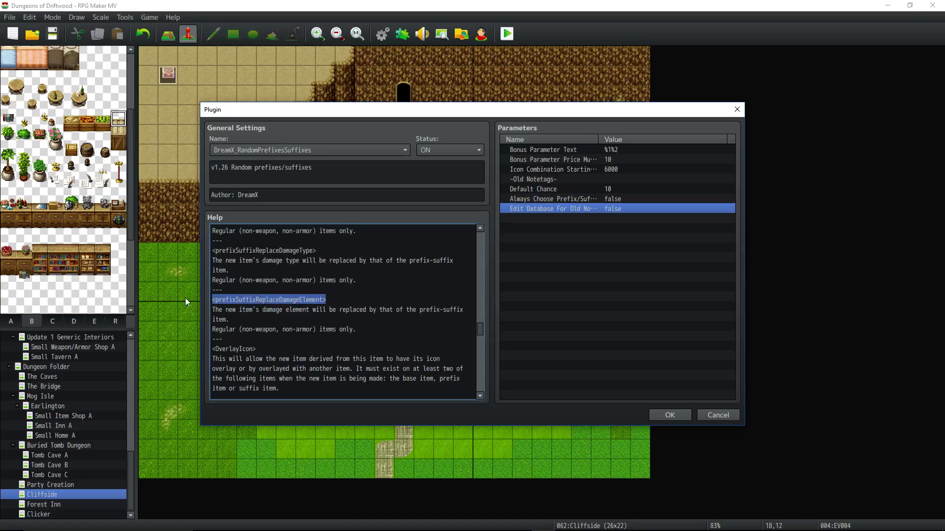
scroll(315, 292, "down", 1)
scroll(315, 290, "down", 1)
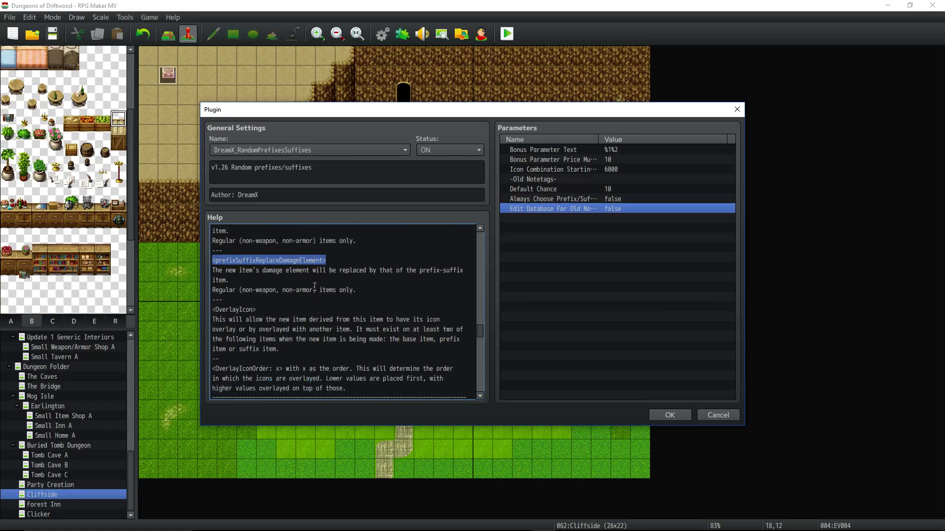
Step: Examine the prefixSuffixParameters notetag example with its ATK and DEF ranges in the Affix Parameters help section
scroll(317, 284, "down", 4)
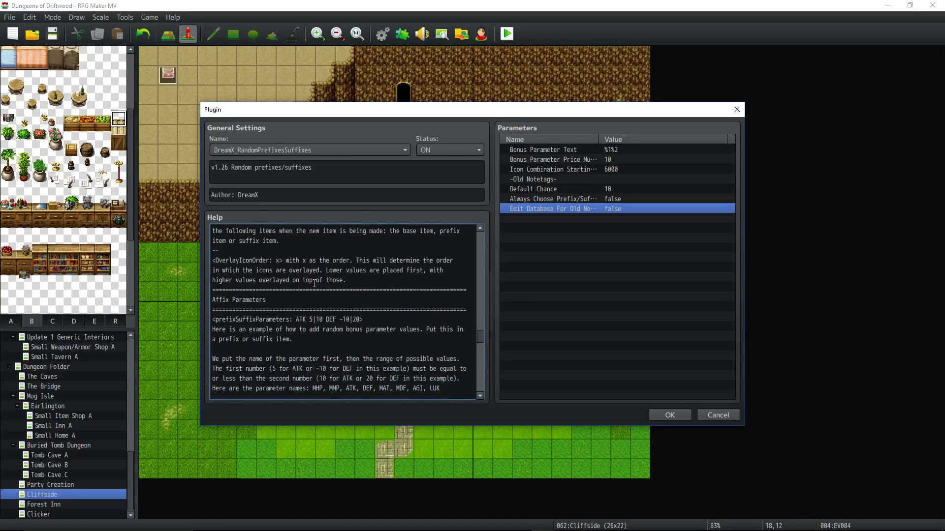
left_click_drag(213, 270, 355, 368)
left_click(351, 299)
left_click_drag(249, 266, 388, 367)
mouse_move(481, 344)
left_mouse_down()
mouse_move(484, 240)
mouse_move(480, 345)
left_mouse_up()
left_click(237, 263)
left_click_drag(398, 255, 192, 260)
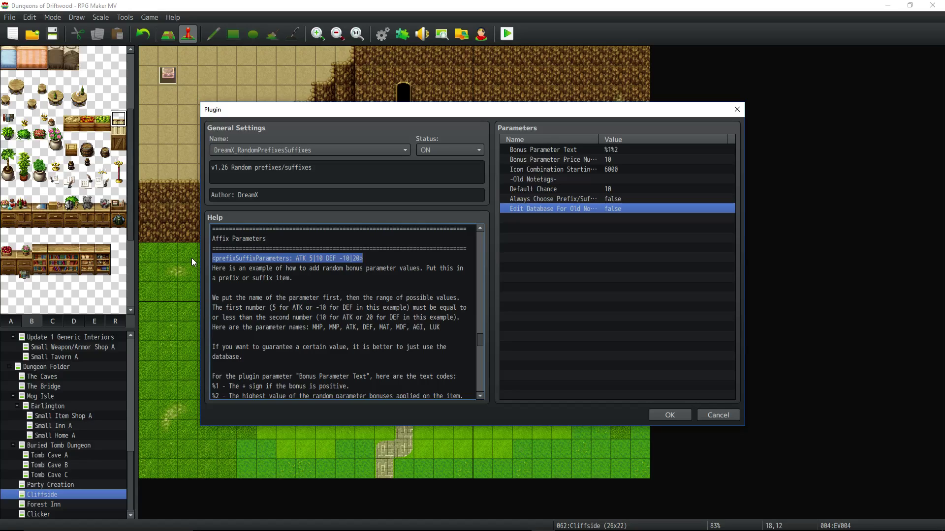
left_click_drag(300, 258, 197, 254)
left_click(277, 258)
left_click(274, 262)
scroll(303, 267, "up", 1)
scroll(304, 267, "down", 1)
scroll(307, 290, "up", 5)
Step: Go back to the Affix Choices examples in the help and recheck the <Suffixes> and <Prefixes> notetags
left_click_drag(483, 332, 483, 268)
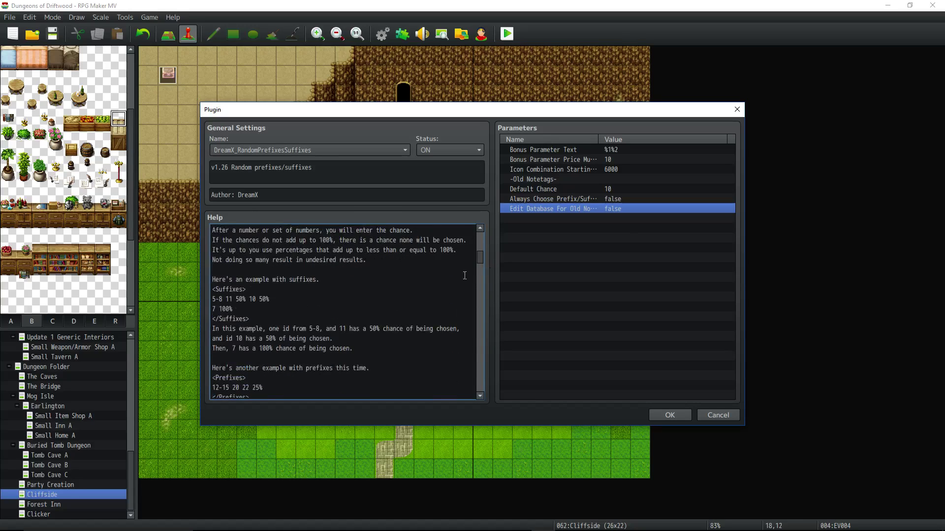
left_click_drag(245, 288, 175, 281)
left_click_drag(248, 380, 209, 381)
left_click(213, 299)
double_click(214, 299)
Step: Look through the help's Affix/Augment Requirements, Affix Effects and old notetag chance sections, and return to the prefix/suffix item notetags
left_click_drag(479, 259, 481, 347)
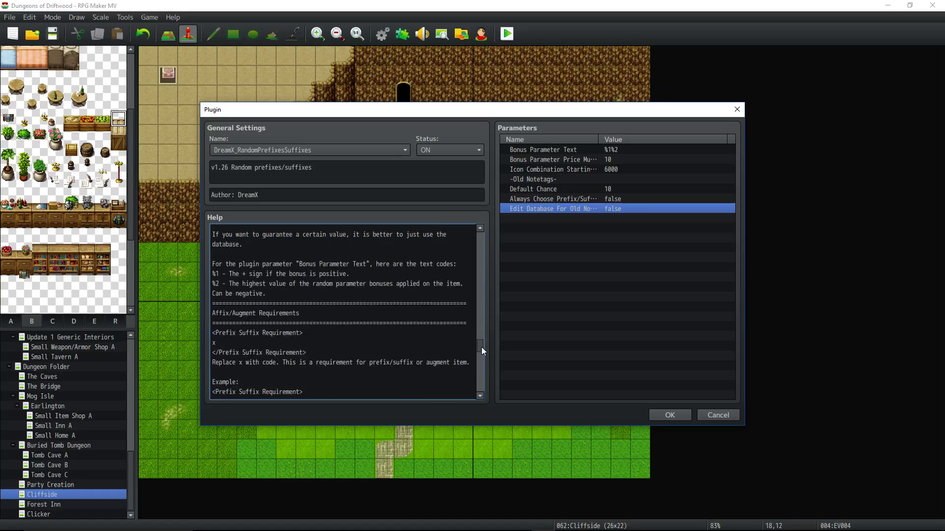
scroll(365, 352, "down", 10)
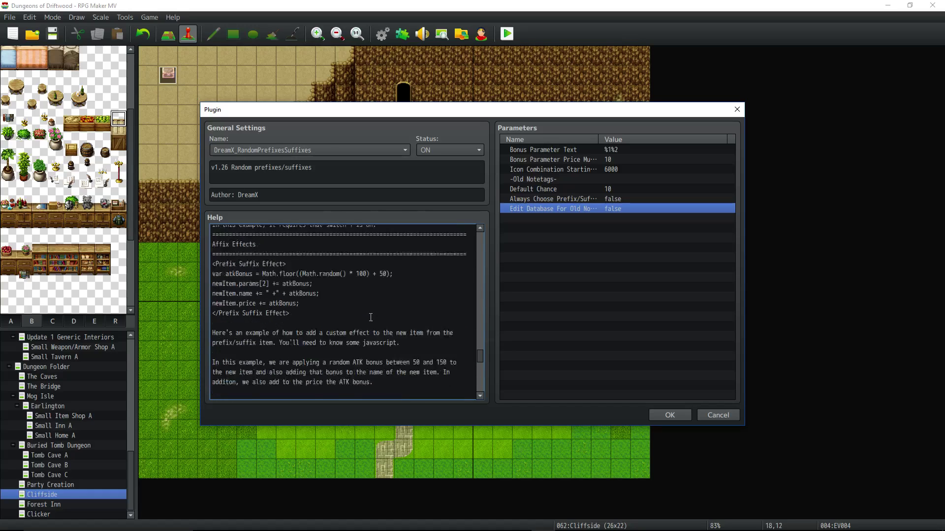
scroll(381, 301, "down", 6)
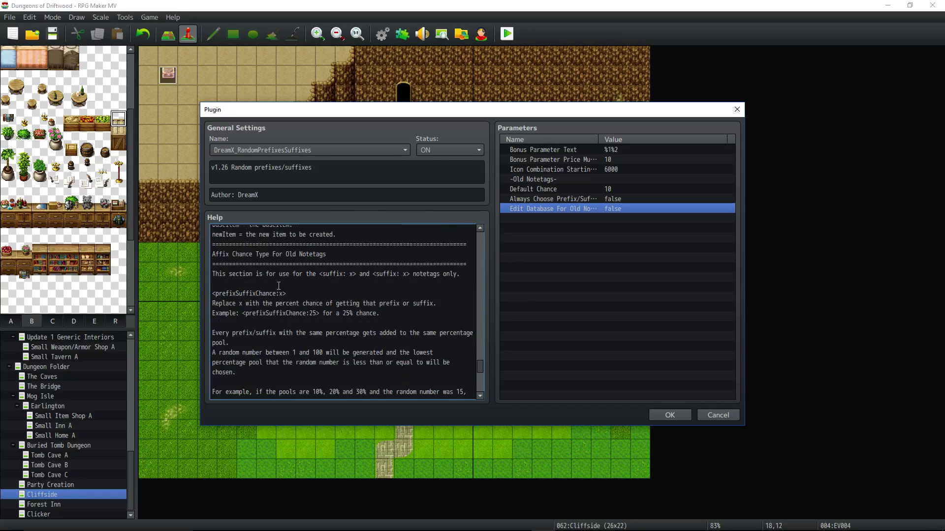
scroll(478, 352, "down", 2)
scroll(480, 353, "up", 20)
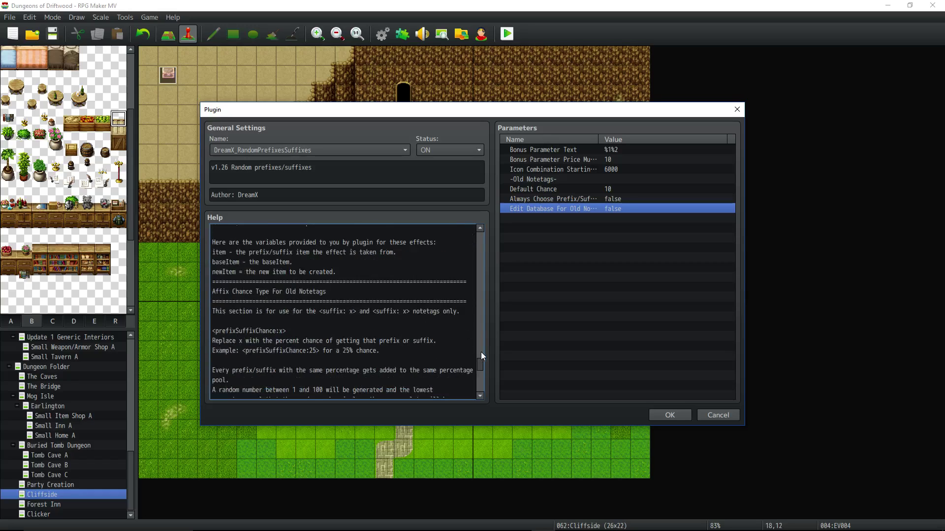
scroll(374, 325, "up", 12)
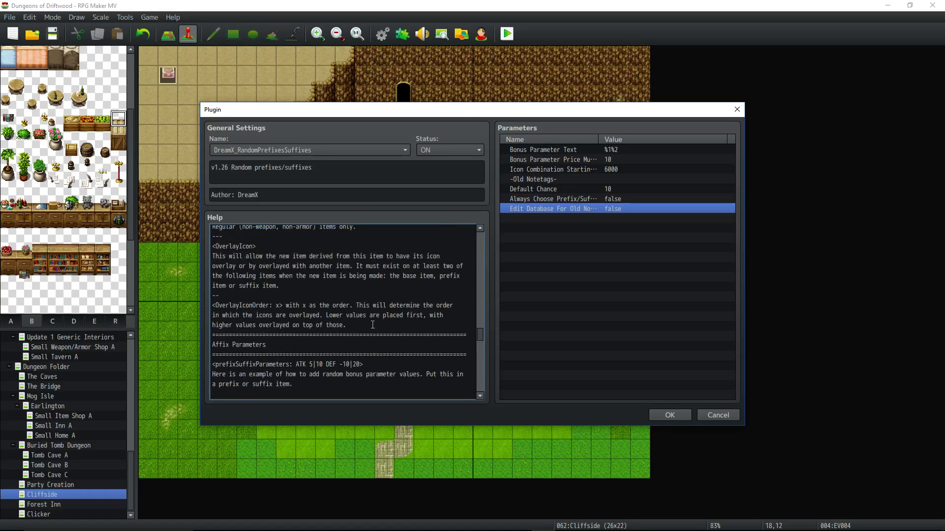
scroll(373, 325, "up", 10)
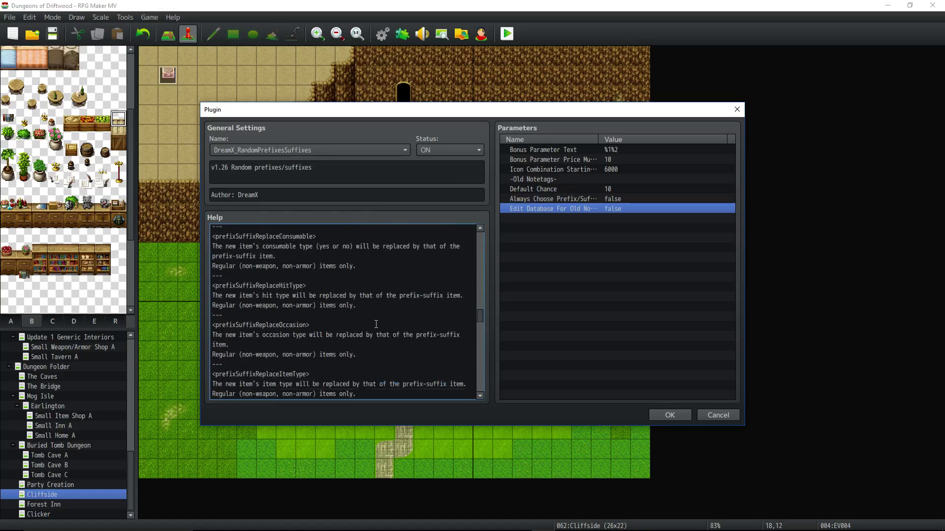
Step: Return to the help's Affix Parameters section and study the ATK 5|10 and DEF -10|20 ranges in the prefixSuffixParameters notetag
left_click_drag(480, 310, 480, 339)
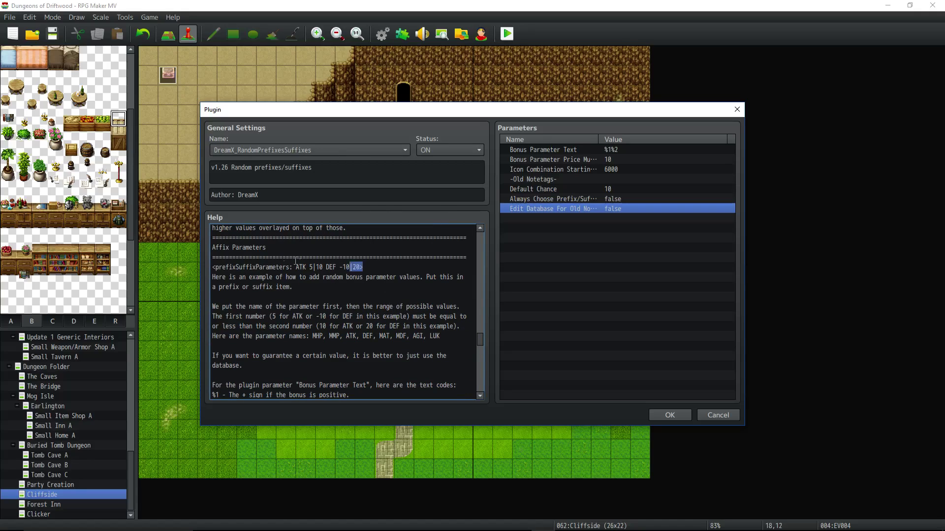
scroll(302, 260, "down", 1)
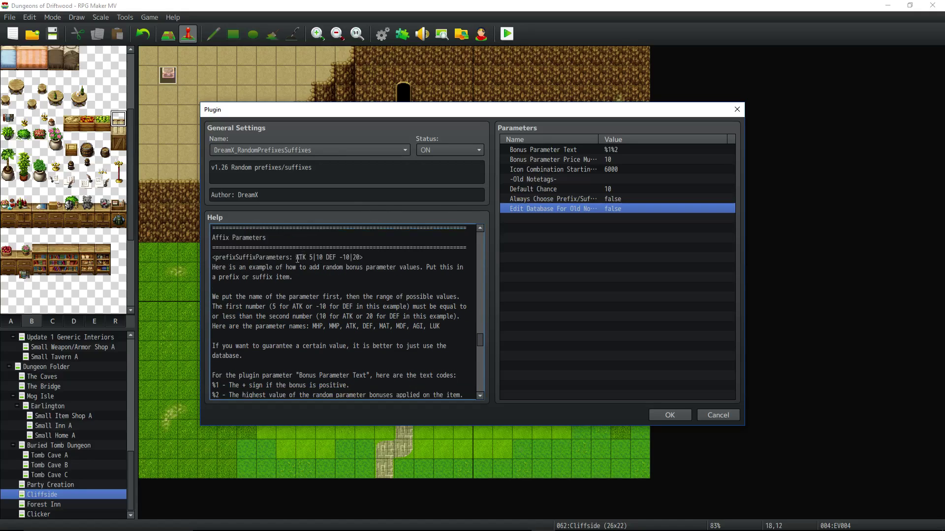
left_click_drag(363, 257, 201, 253)
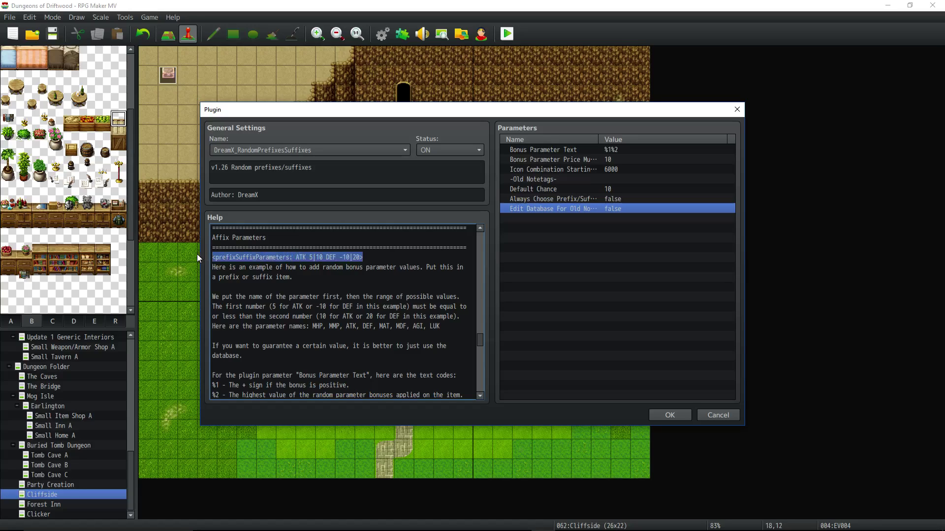
left_click(307, 255)
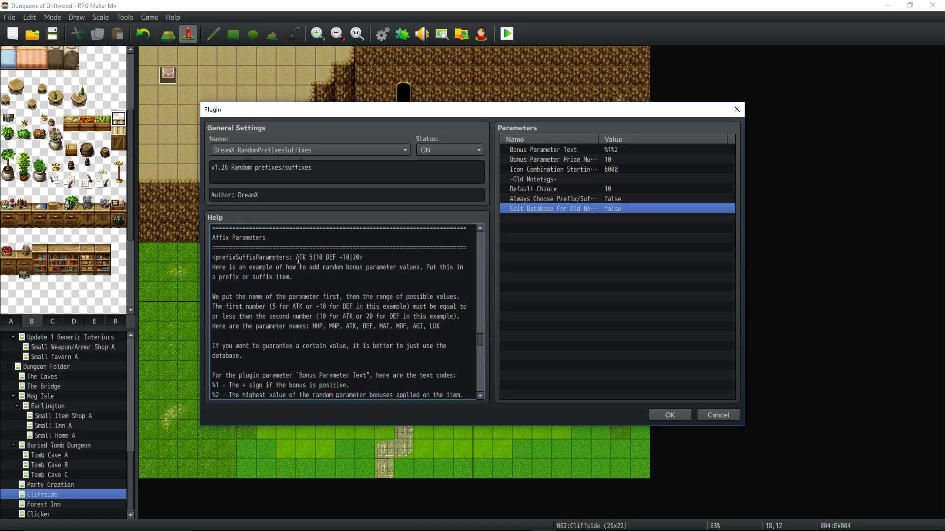
left_click_drag(296, 258, 360, 256)
left_click(341, 261)
double_click(344, 257)
left_click_drag(360, 259, 183, 261)
left_click(356, 259)
left_click_drag(317, 257, 360, 256)
left_click_drag(316, 257, 360, 257)
left_click(355, 255)
double_click(354, 257)
left_click(346, 256)
left_click(308, 276)
left_click_drag(338, 257, 361, 256)
left_click(374, 266)
Step: Skim the help's Prefix Suffix Requirement and Affix Effects examples, and close the plugin settings and Plugin Manager with their settings accepted
scroll(358, 275, "down", 1)
scroll(462, 300, "down", 6)
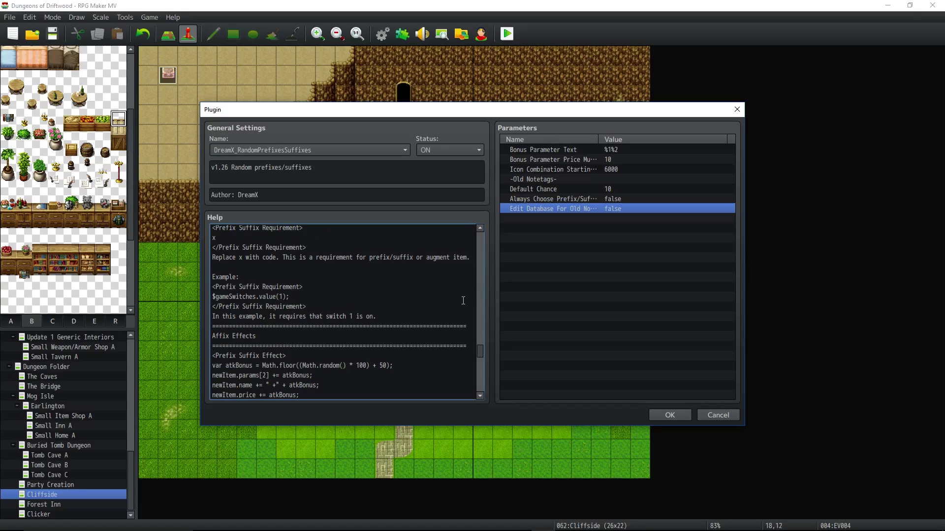
scroll(464, 303, "down", 2)
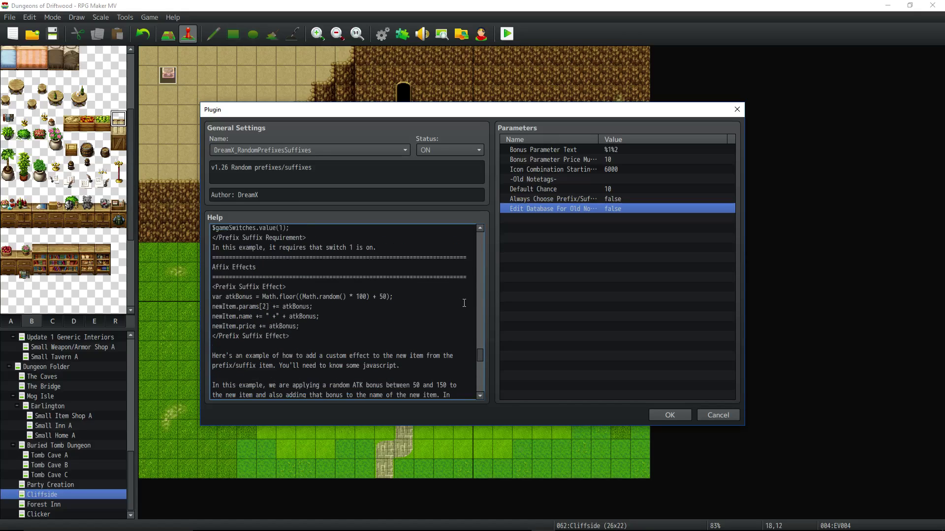
left_click(663, 416)
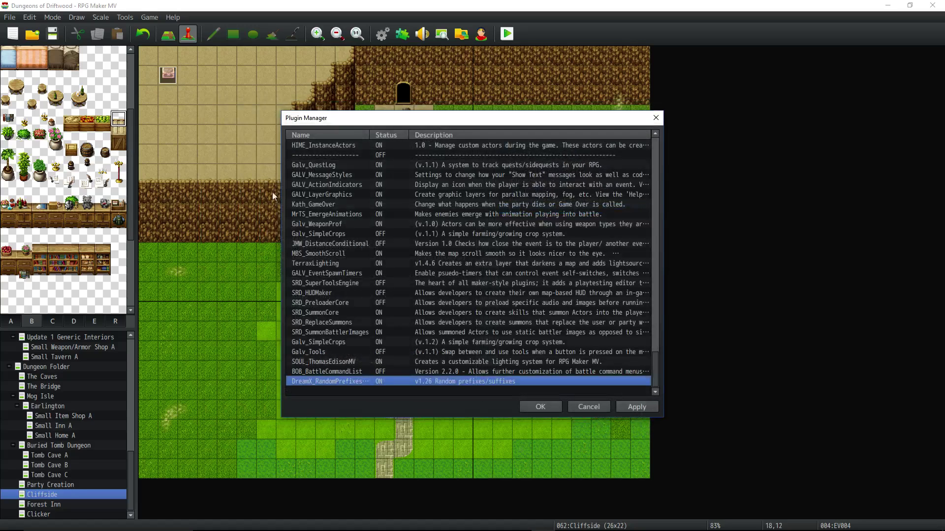
key("Return")
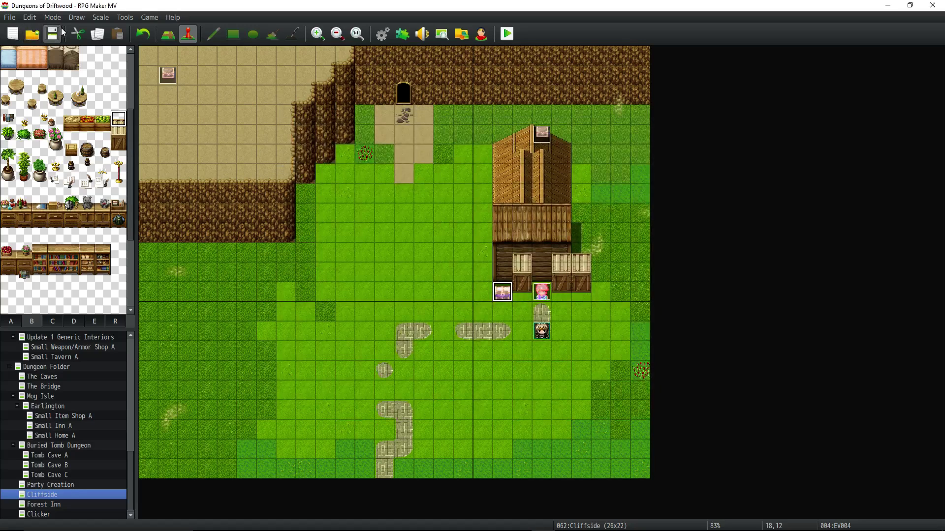
Step: Open the database's weapon list and look through the prefix entries around 0011 Strong
left_click(383, 33)
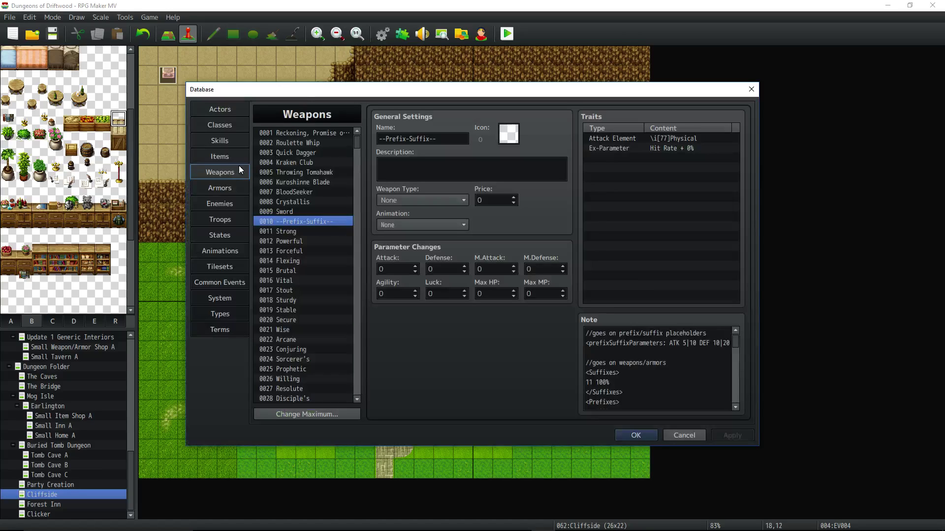
scroll(334, 217, "down", 2)
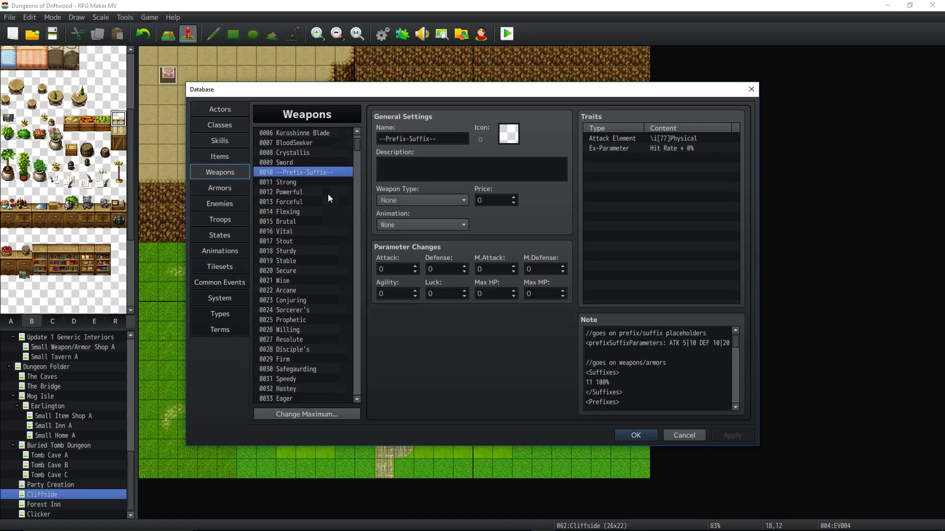
left_click(320, 172)
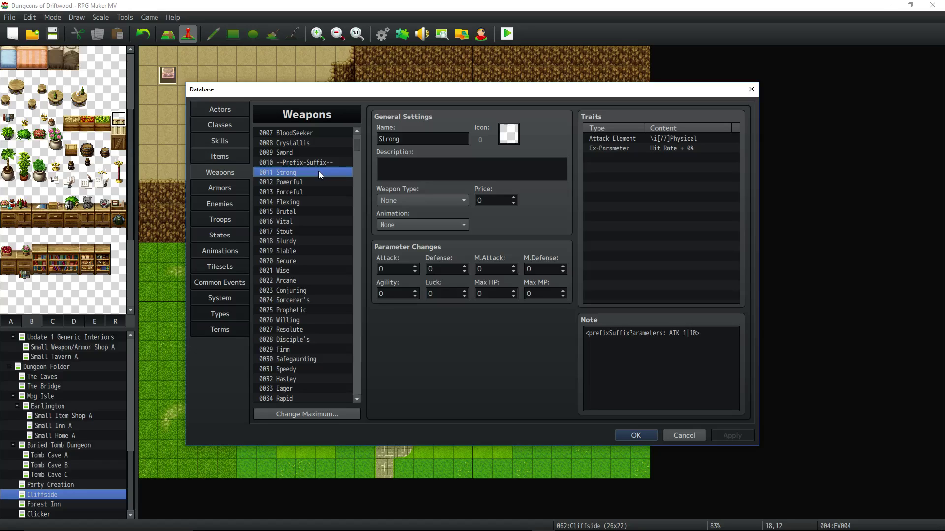
scroll(315, 168, "down", 1)
scroll(315, 167, "up", 2)
scroll(316, 167, "down", 1)
left_click(306, 190)
left_click(308, 162)
left_click(308, 172)
Step: Examine the prefixSuffixParameters ATK 1|10 notetag in the note of weapon 0011 Strong
left_click_drag(727, 334, 568, 328)
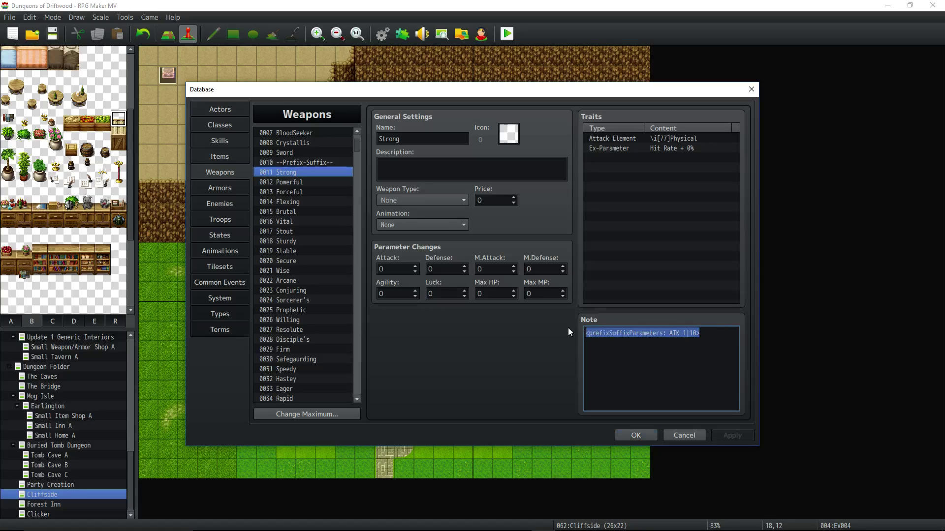
left_click(283, 171)
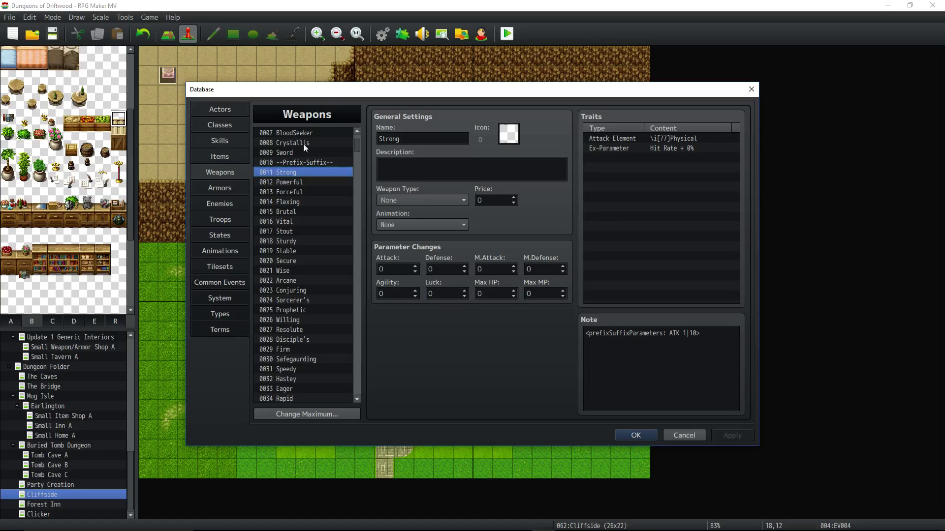
left_click(591, 333)
left_click(591, 333)
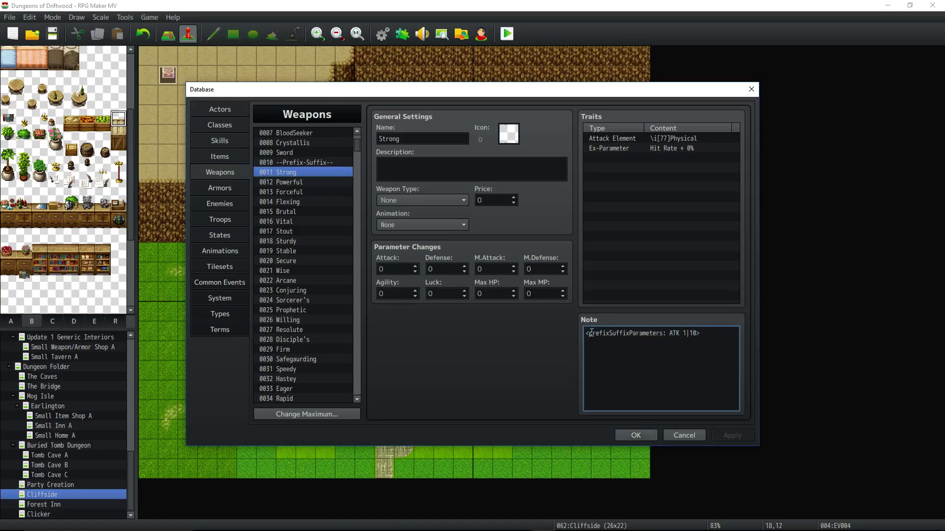
left_click_drag(670, 332, 571, 332)
left_click(682, 333)
left_click(697, 333)
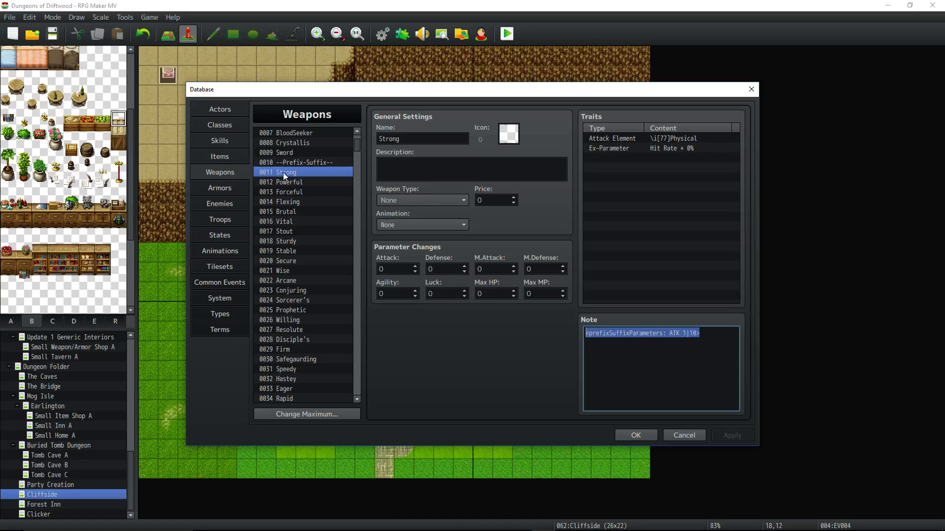
Step: Inspect the <Prefixes> block in the note of weapon 0009 Sword, with its tiered weapon IDs and percentage chances
left_click(294, 150)
left_click(627, 333)
left_click_drag(620, 333, 578, 333)
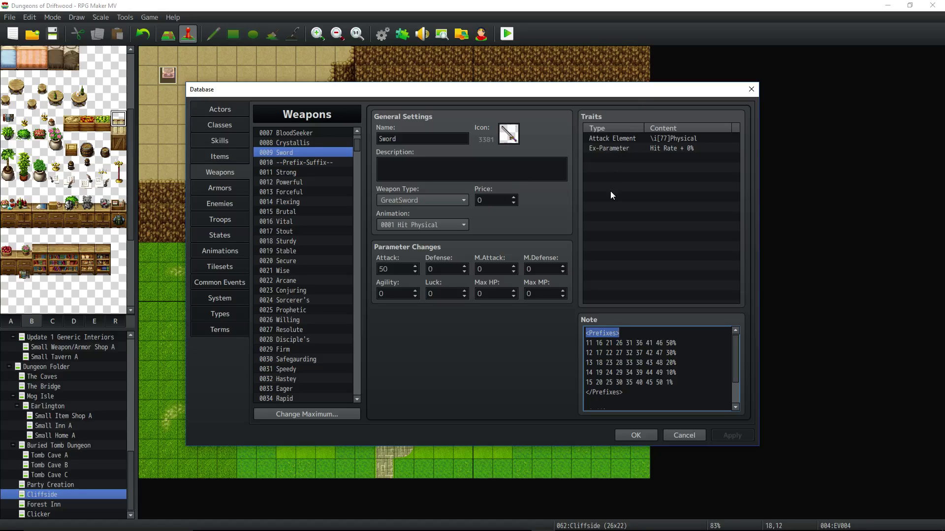
left_click(626, 338)
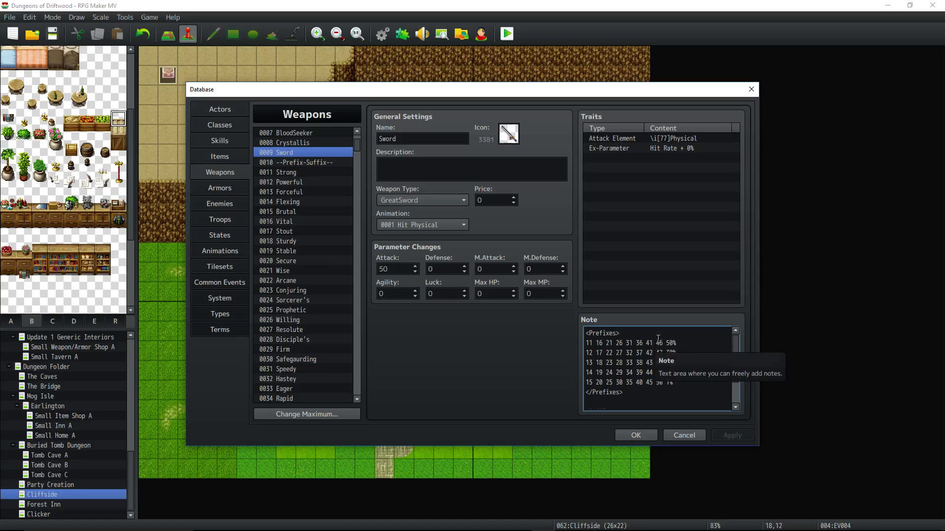
scroll(619, 350, "down", 2)
scroll(619, 350, "up", 2)
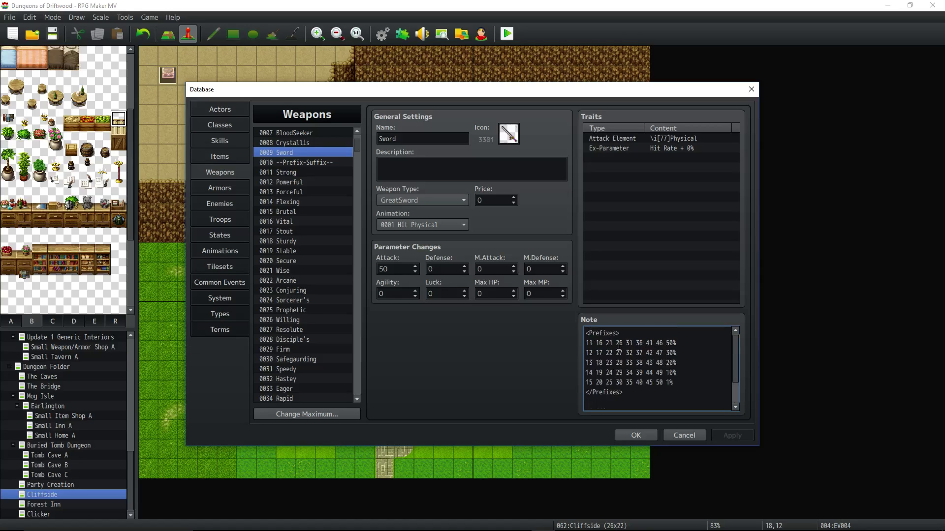
left_click_drag(585, 343, 630, 392)
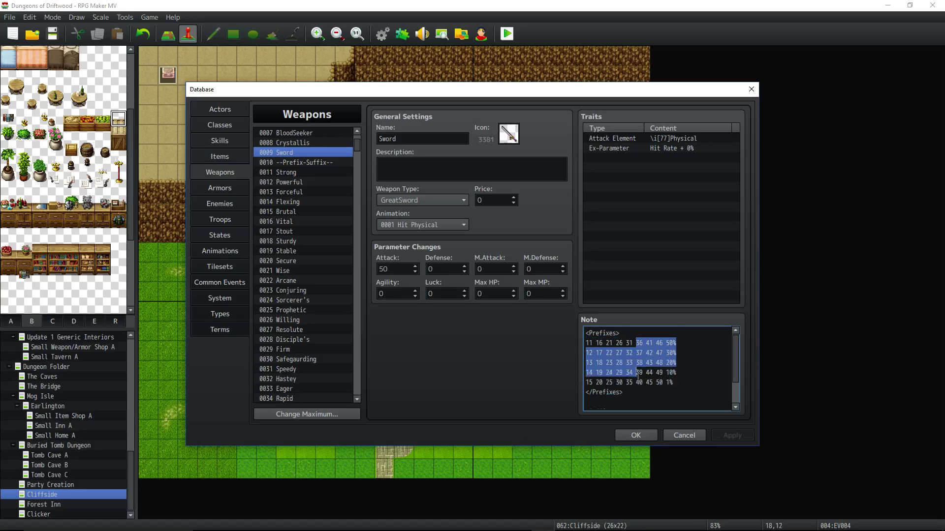
left_click(639, 390)
Step: Inspect the <Suffixes> block with the 411-450 50% range in the Sword's note
scroll(641, 385, "down", 1)
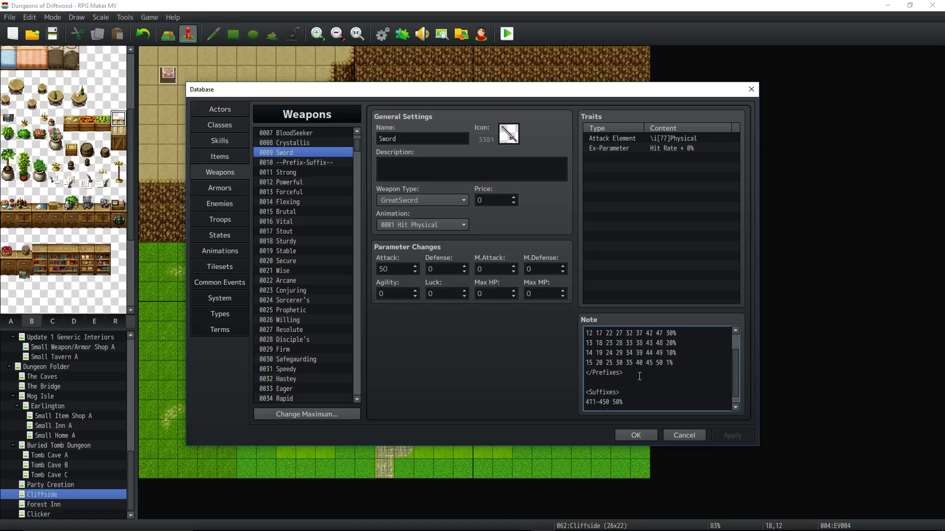
scroll(639, 377, "down", 1)
left_click_drag(632, 404, 559, 379)
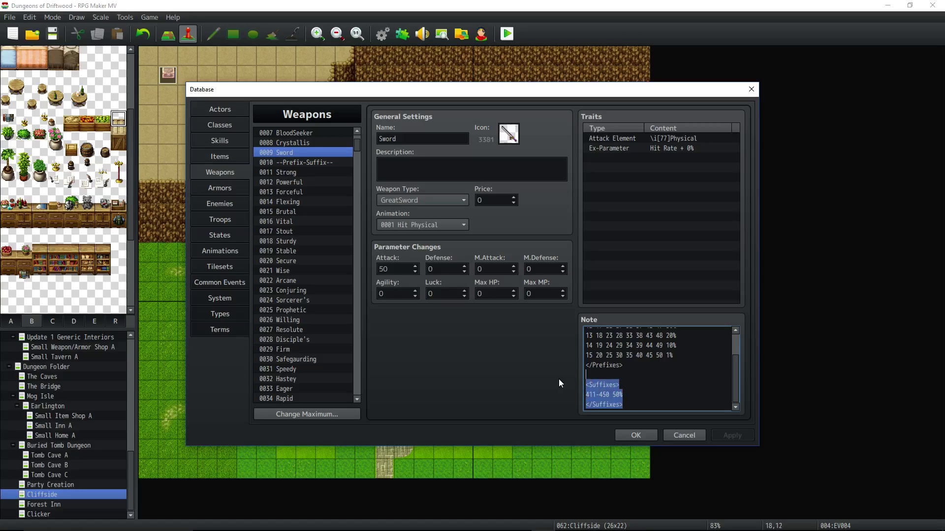
left_click(639, 375)
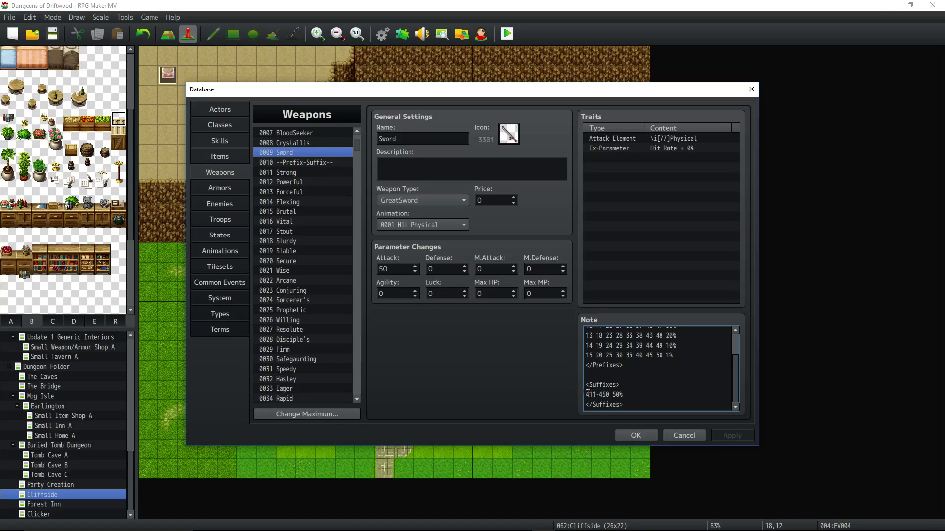
left_click_drag(586, 395, 610, 395)
Step: Rename weapon 0412 in the suffix list to "of Power" with a lowercase "of"
left_click_drag(355, 142, 362, 349)
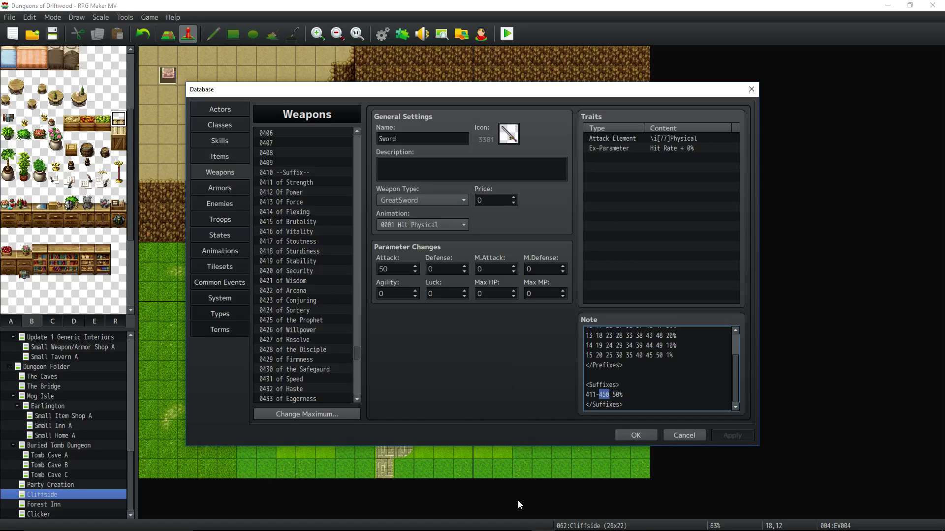
left_click(301, 193)
double_click(382, 139)
key("BackSpace")
type("of Power")
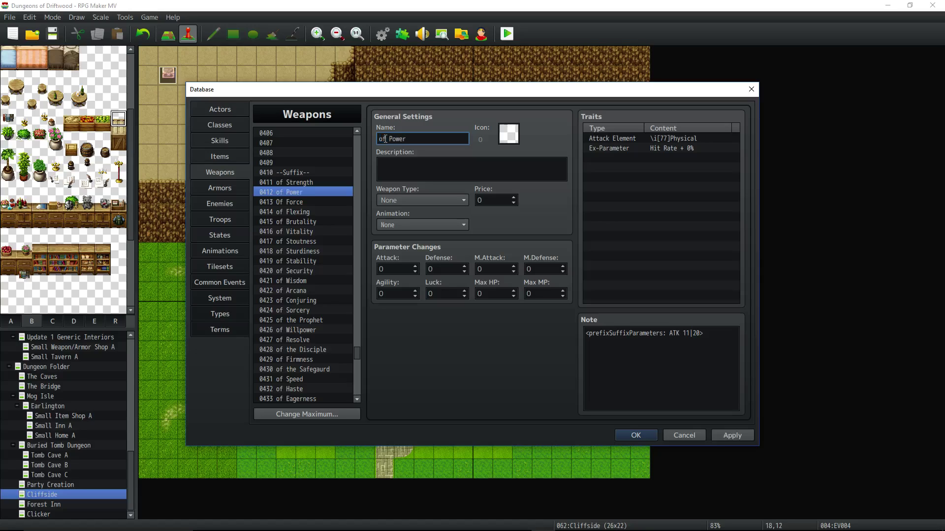
Step: Check the notetag of suffix 0411 of Strength, and go back to the 411-450 50% suffix line in the Sword's note
left_click(313, 182)
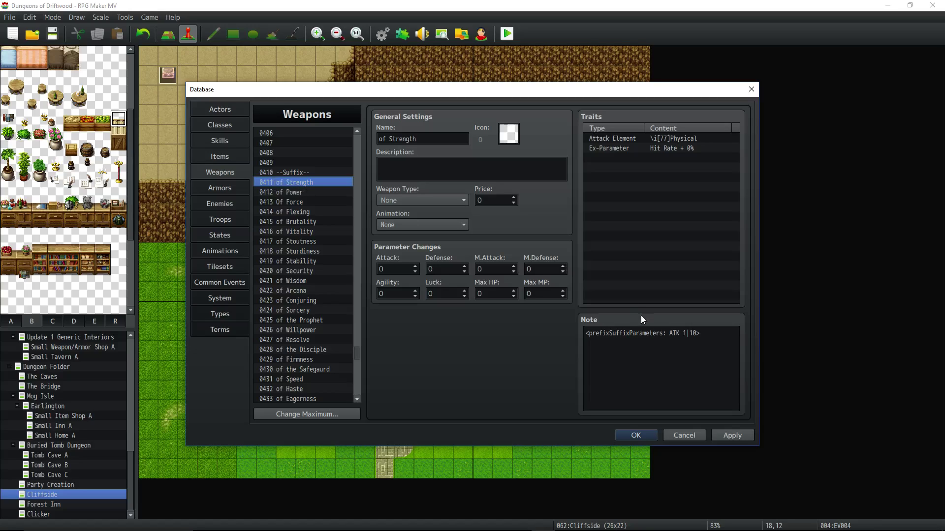
mouse_move(587, 333)
left_mouse_down()
mouse_move(699, 333)
mouse_move(578, 333)
left_mouse_up()
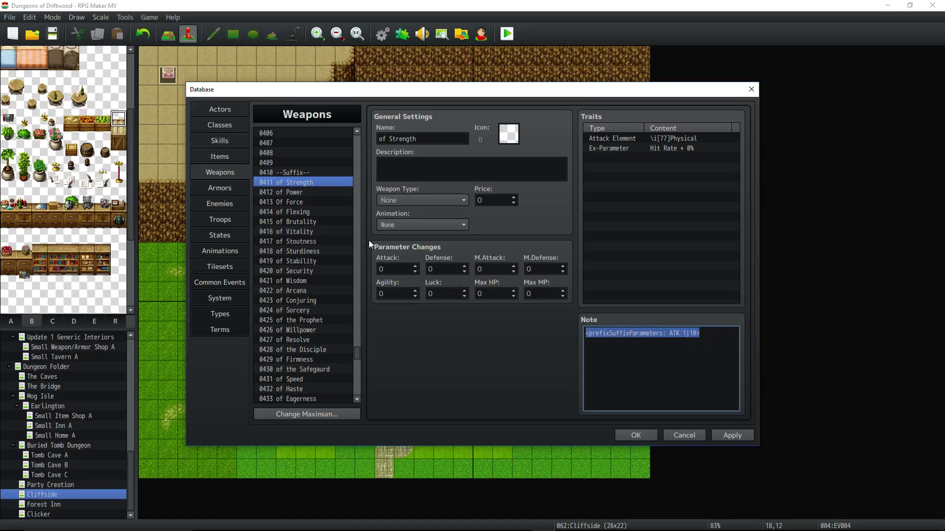
left_click_drag(360, 353, 359, 149)
scroll(326, 171, "up", 1)
scroll(326, 171, "up", 1)
left_click(303, 191)
left_click(609, 352)
scroll(608, 353, "down", 1)
left_click_drag(598, 394, 572, 392)
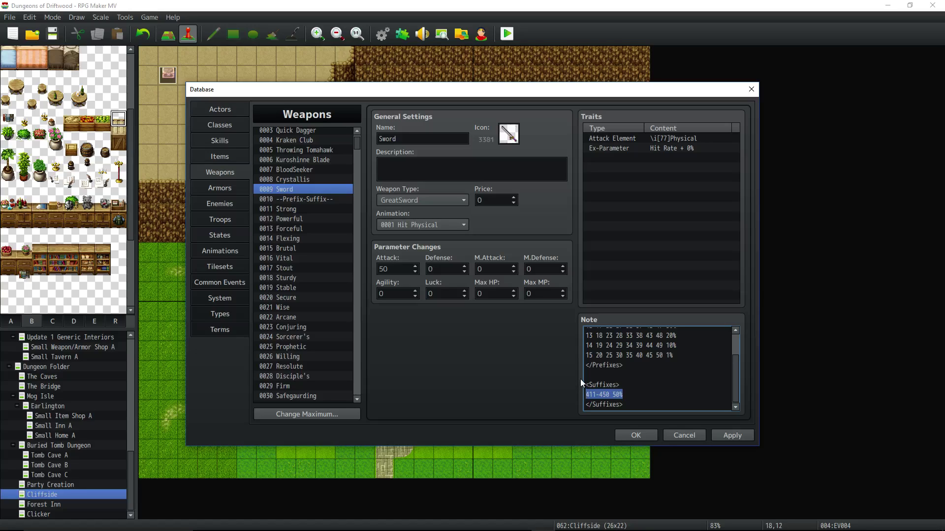
left_click(632, 394)
Step: Switch to the Dungeons of Driftwood Notes in Sublime Text and review the pre-fix naming schema's STR row across its value ranges
left_click(405, 526)
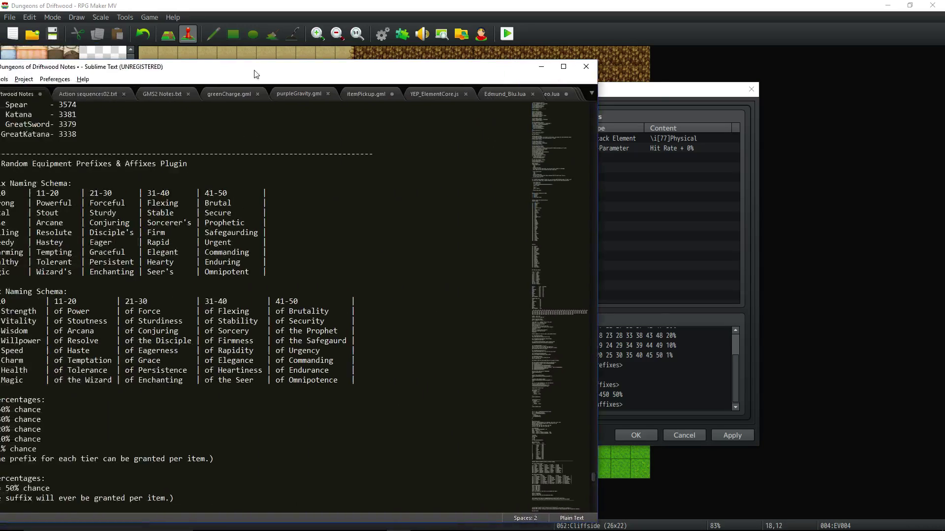
left_click_drag(256, 74, 519, 42)
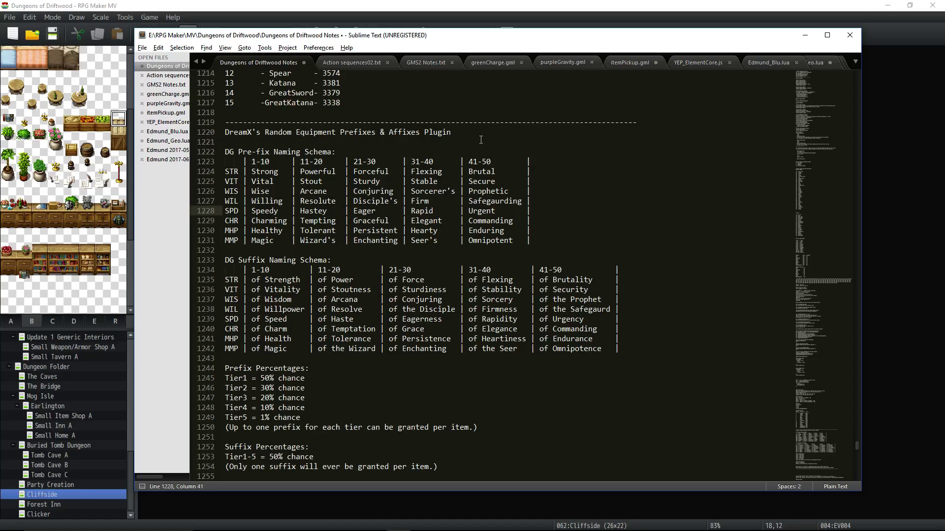
left_click(238, 171)
left_click(266, 162)
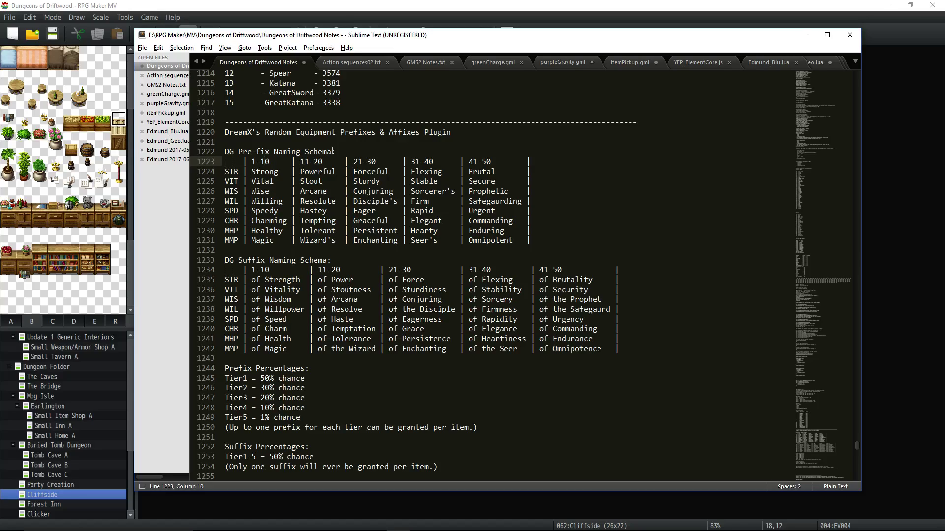
left_click(278, 163)
left_click(270, 171)
left_click_drag(251, 172, 442, 162)
left_click(492, 170)
Step: Review the VIT row of the pre-fix naming schema, from Vital through Stable
left_click(263, 162)
left_click(240, 181)
left_click(241, 171)
left_click(263, 182)
left_click_drag(251, 181, 433, 181)
left_click(261, 183)
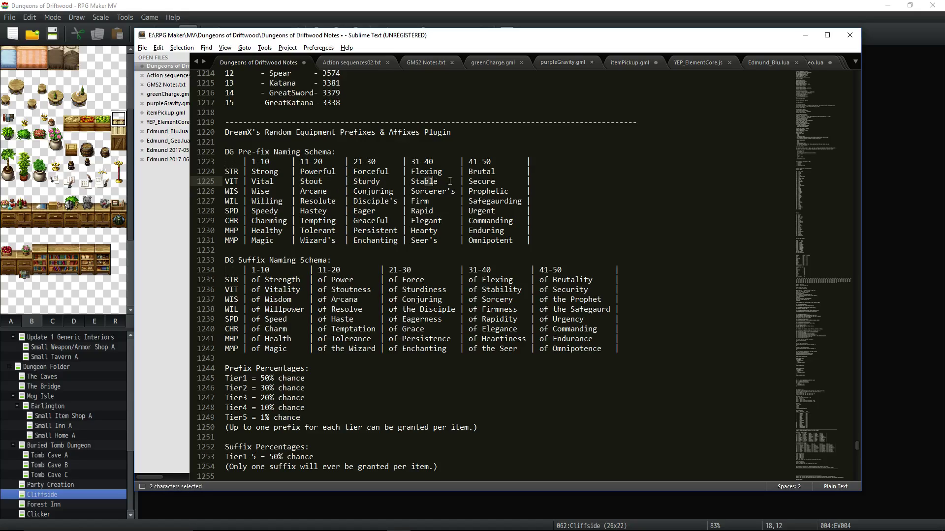
Step: Highlight the whole pre-fix naming schema and the suffix naming schema in the notes to review both tables
left_click_drag(553, 245, 174, 153)
left_click(287, 269)
left_click_drag(225, 260, 646, 348)
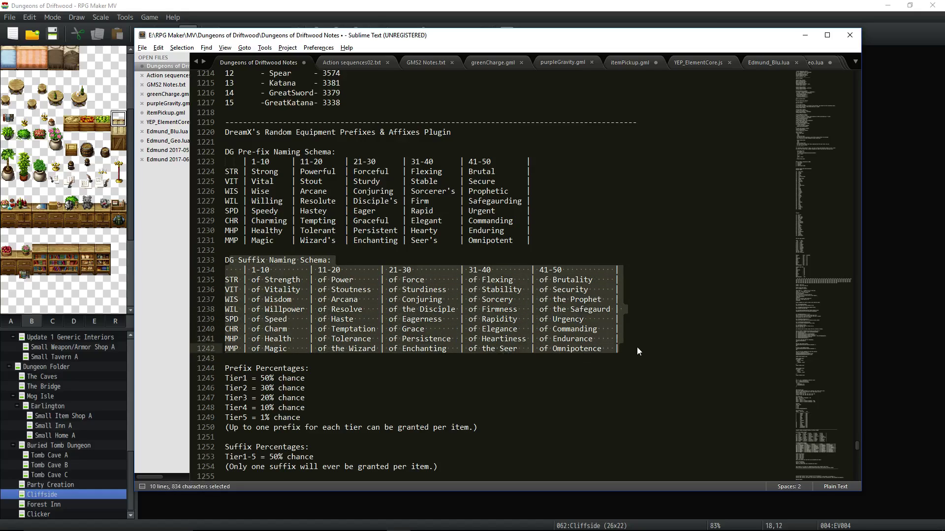
left_click(487, 339)
scroll(389, 170, "down", 1)
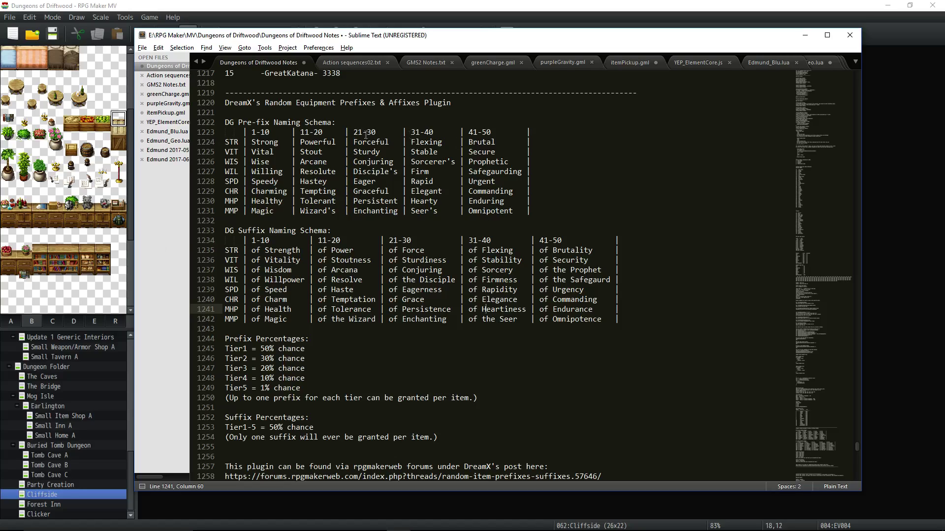
key("Up")
key("Up")
key("Up")
key("Up")
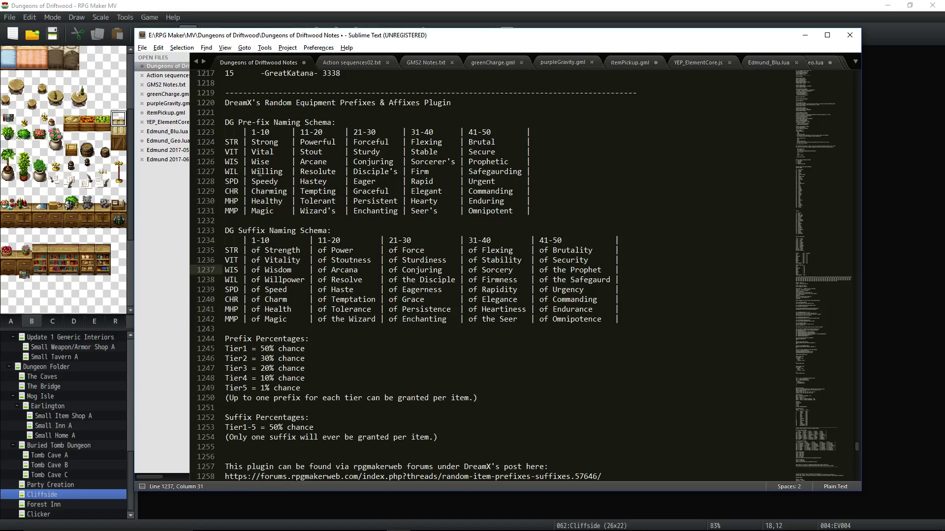
Step: Compare the Strong and Vital prefixes with the matching of Strength and of Vitality suffixes in the two naming tables
left_click_drag(248, 142, 283, 143)
left_click(229, 151)
left_click_drag(251, 250, 306, 259)
left_click(306, 259)
left_click_drag(252, 152, 271, 152)
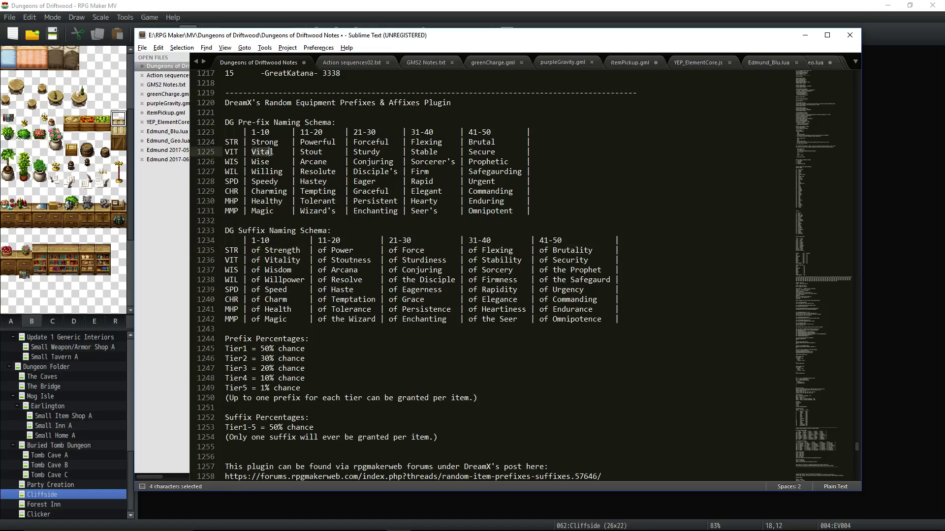
Step: Review the suffix naming rows, and the value ranges heading the pre-fix naming schema through its 41-50 column
left_click_drag(390, 292, 452, 291)
left_click(408, 281)
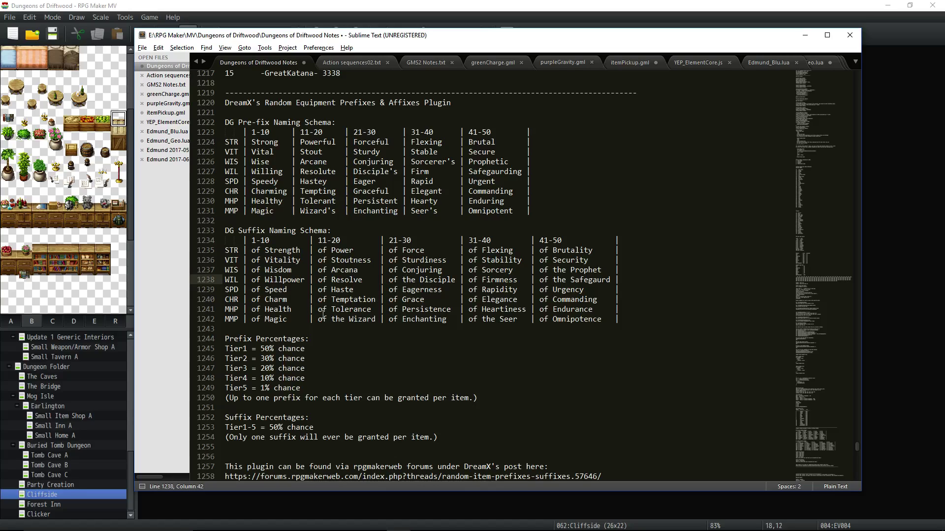
left_click(362, 131)
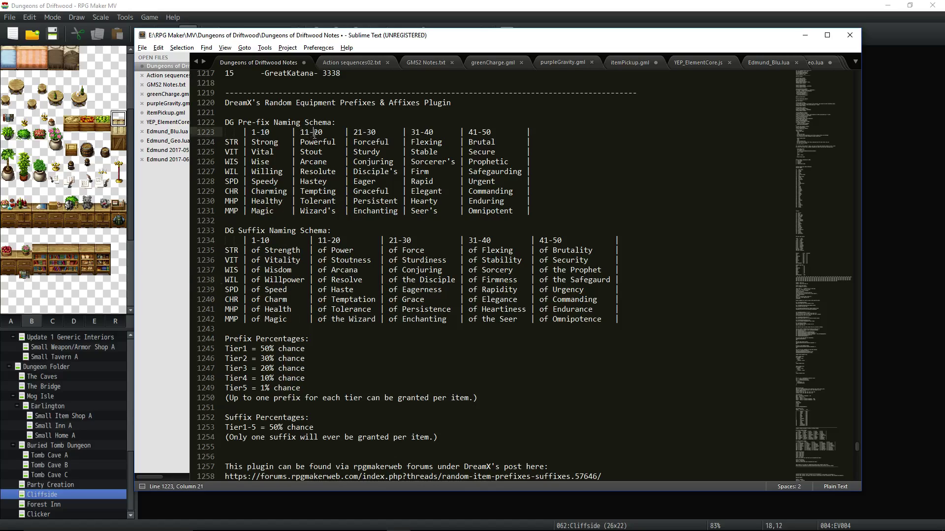
left_click(477, 132)
key("Down")
key("Down")
key("Down")
key("Down")
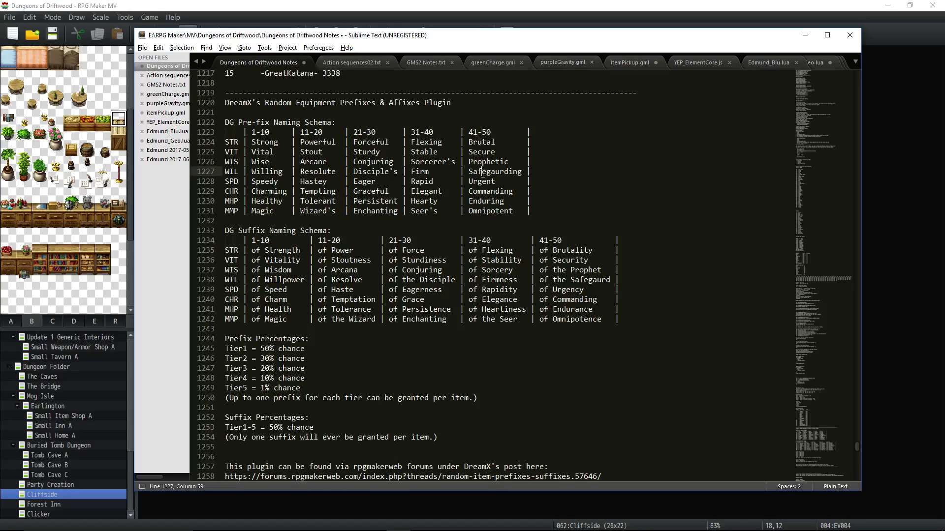
Step: Compare how prefixes from different tiers and stats can combine, from Strong and Stout in the lower ranges to Omnipotent in 41-50
left_click(271, 142)
left_click(271, 152)
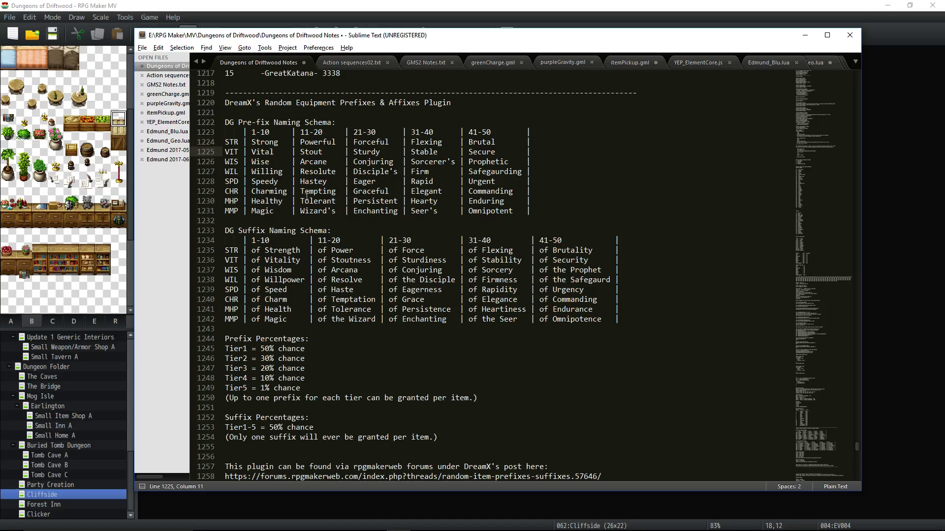
left_click(270, 140)
left_click(325, 152)
left_click(270, 132)
left_click(318, 151)
left_click(392, 141)
left_click(443, 181)
left_click(497, 211)
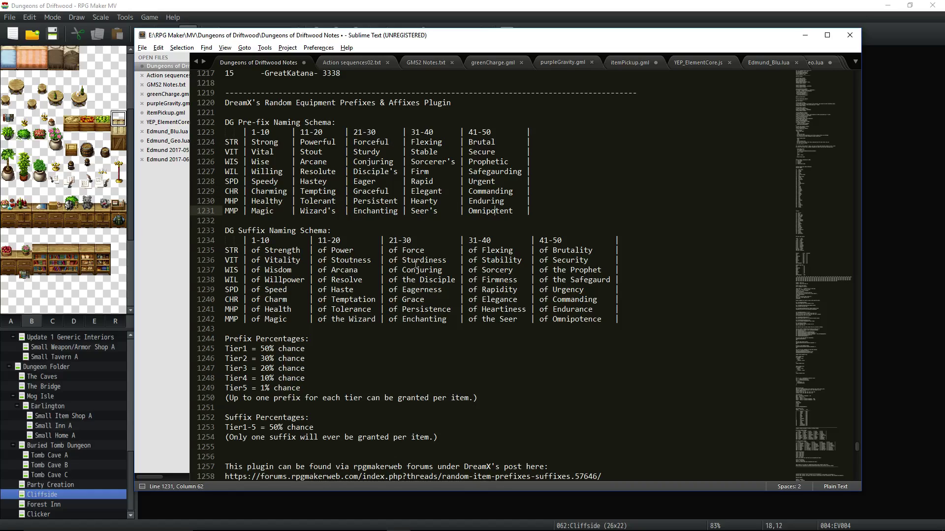
Step: Highlight the pre-fix naming schema from its 1-10 heading to Magic to review the first-tier prefixes
left_click(267, 144)
left_click(272, 172)
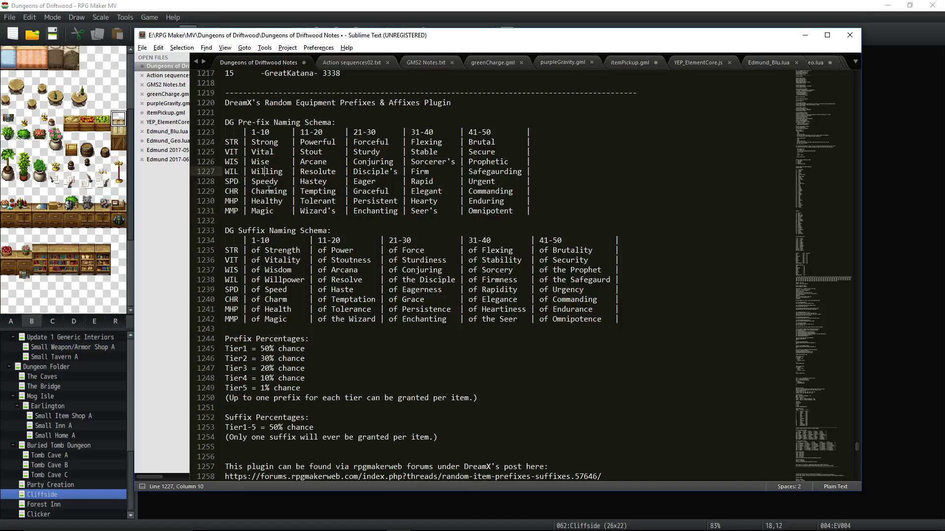
left_click_drag(275, 130, 276, 210)
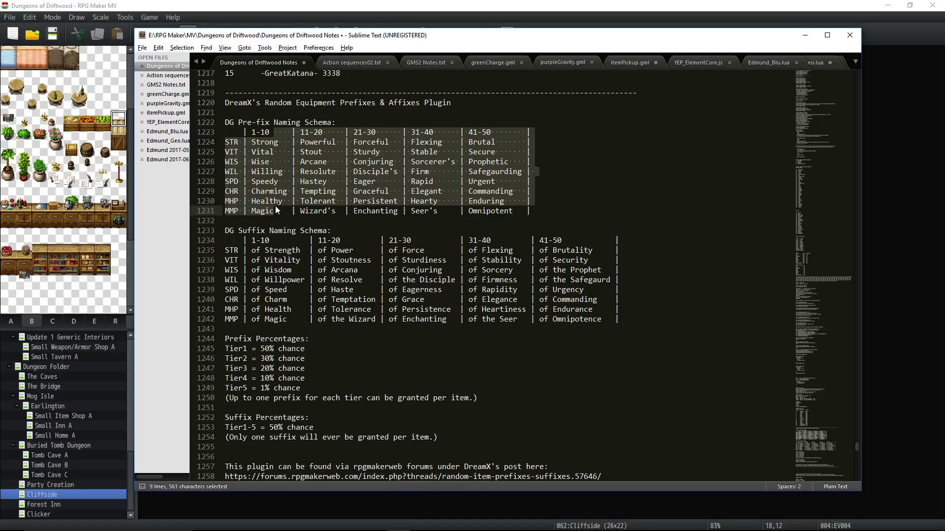
left_click(498, 182)
Step: Return to the RPG Maker MV database and examine the note of the --Prefix-Suffix-- weapon entry
left_click(806, 35)
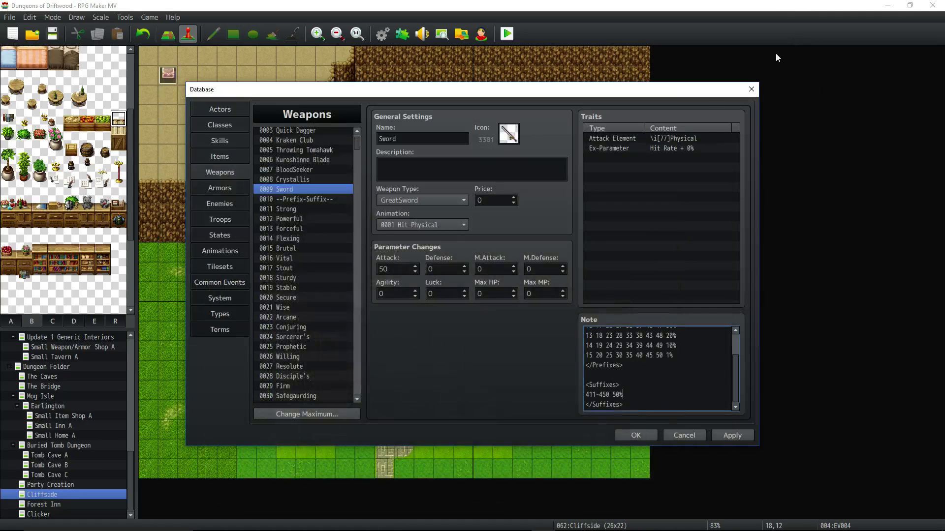
left_click(303, 205)
left_click(309, 198)
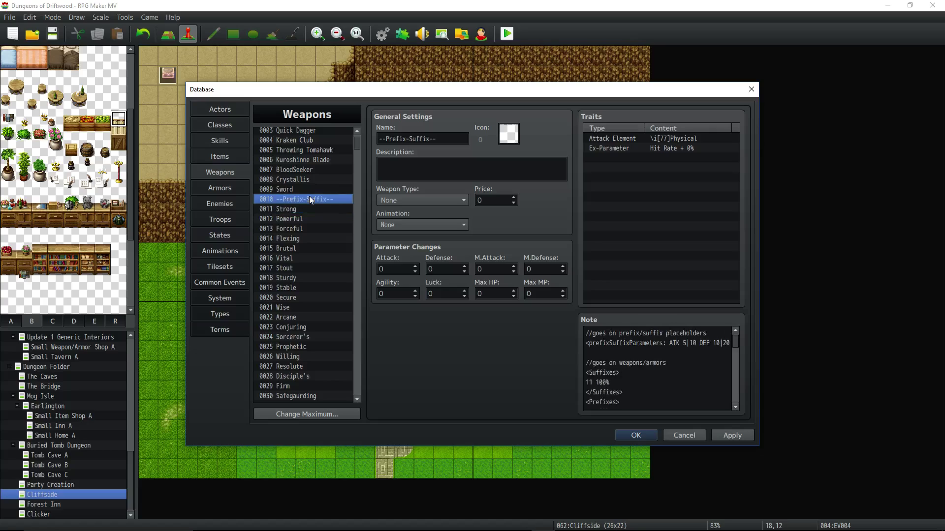
scroll(675, 363, "down", 5)
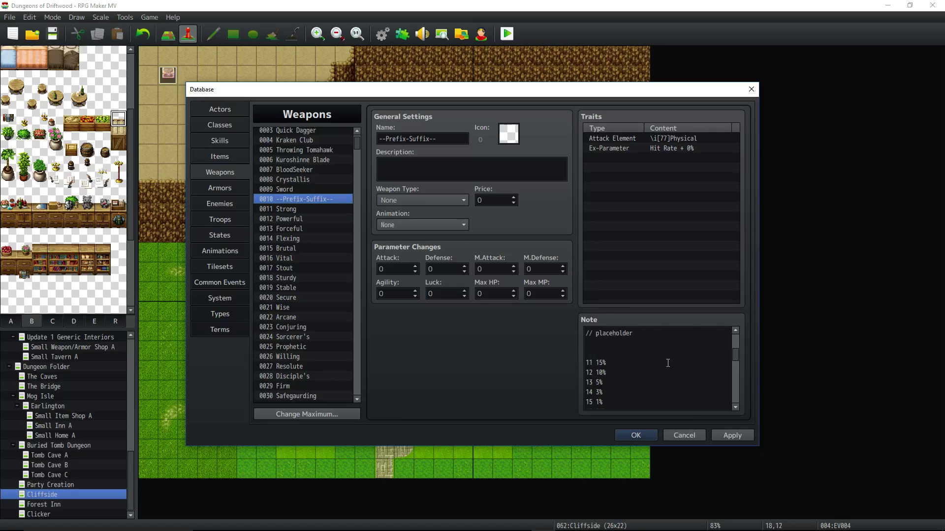
Step: Add an opening <Prefixes> tag directly above the 11 15% line in the --Prefix-Suffix-- note
left_click(610, 351)
key("ctrl+a")
scroll(610, 352, "down", 1)
left_click(597, 343)
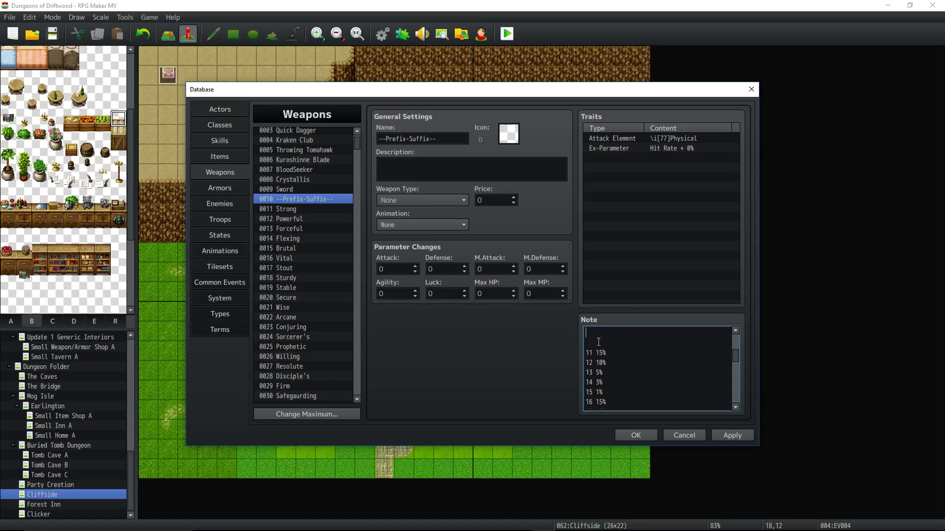
type("(Prefixes)")
key("Delete")
type("<")
key("BackSpace")
Step: Close the prefix list with a </Prefixes> tag below the 50 1% line in the note
key("Down")
key("Down")
key("Down")
key("Down")
key("Down")
key("Down")
key("Down")
key("Down")
key("Down")
key("Down")
key("Down")
key("Down")
key("Down")
key("Down")
key("Down")
key("Down")
key("Down")
key("Down")
key("Down")
key("Down")
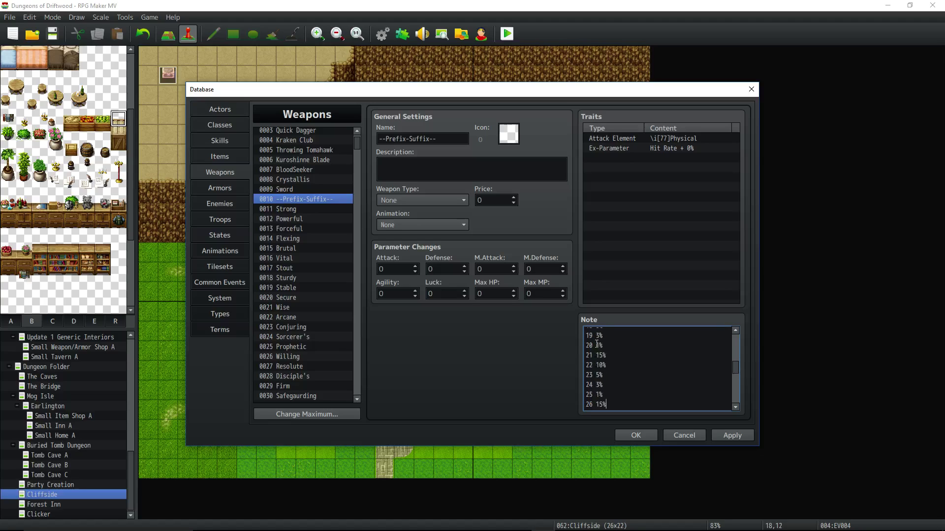
type("(")
key("BackSpace")
type("</Prefixes>")
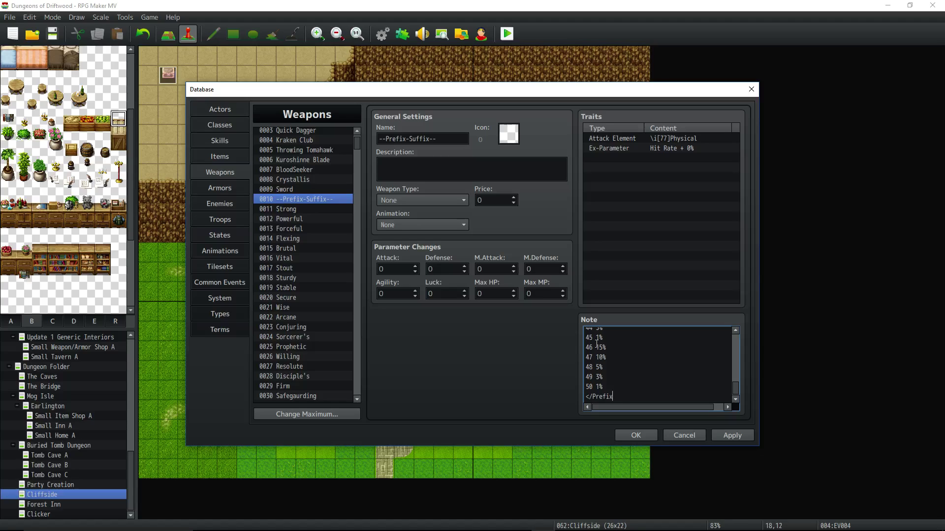
Step: Examine the first line of the prefix list, 11 15%, and the Strong weapon entry it refers to
key("Up")
key("Up")
key("Up")
key("Up")
key("Up")
key("Up")
key("Up")
key("Up")
key("Up")
key("Up")
key("Up")
key("Up")
key("Up")
key("Up")
key("Up")
key("Up")
key("Up")
key("Up")
key("Up")
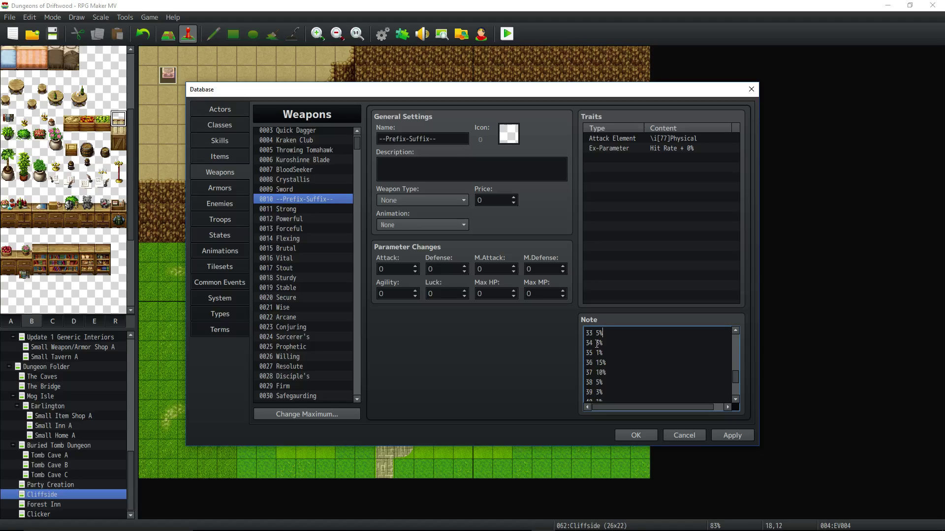
key("Up")
key("Up")
key("Up")
key("Up")
key("Up")
key("Up")
key("Up")
key("Up")
key("Up")
key("Up")
key("Up")
key("Up")
key("Up")
key("Up")
key("Up")
key("Up")
key("Up")
key("Up")
key("Up")
key("Up")
key("Up")
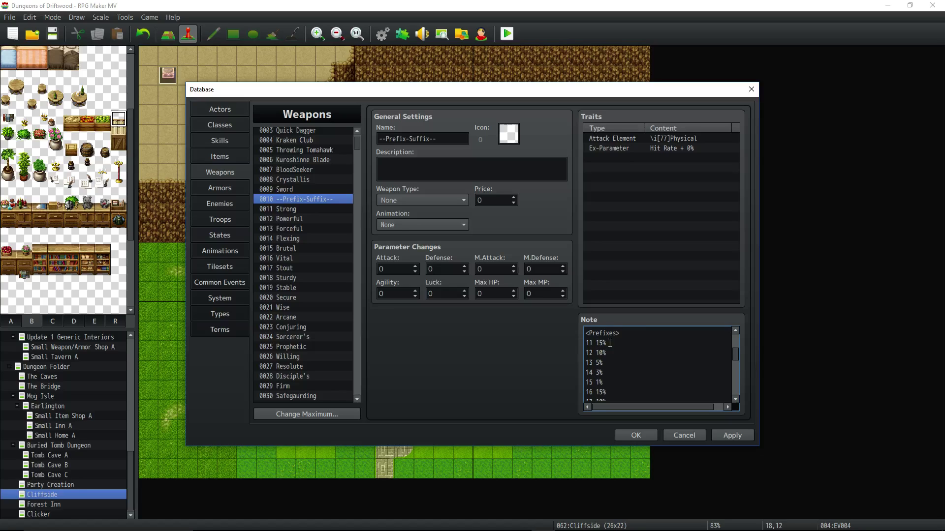
mouse_move(613, 334)
left_mouse_down()
mouse_move(608, 352)
mouse_move(609, 343)
left_mouse_up()
left_click(609, 344)
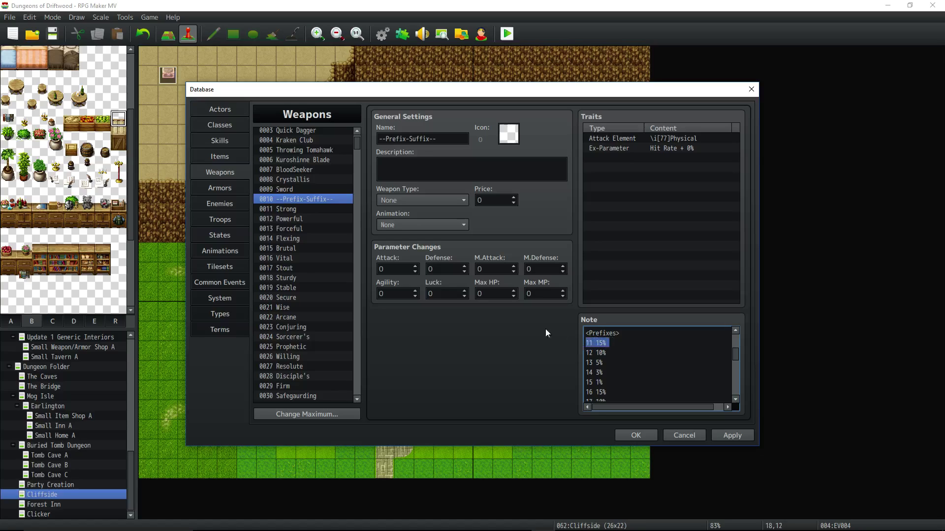
left_click(284, 208)
left_click(296, 198)
scroll(637, 357, "down", 2)
scroll(637, 357, "down", 2)
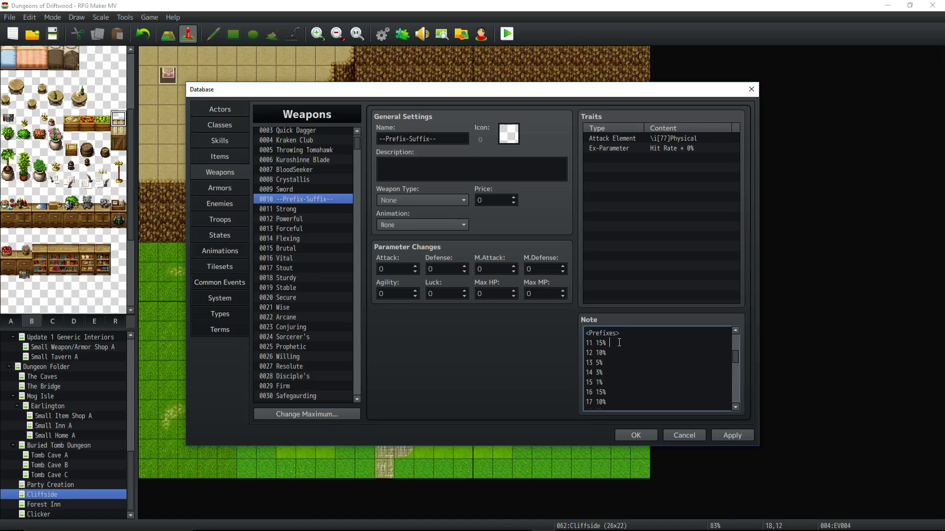
Step: Highlight the individual chance lines for prefixes 11 to 15 one after another in the --Prefix-Suffix-- note
triple_click(595, 352)
left_click_drag(616, 373, 562, 369)
left_click_drag(616, 382, 576, 381)
left_click_drag(623, 343, 567, 342)
triple_click(626, 353)
triple_click(628, 363)
triple_click(629, 373)
scroll(625, 377, "down", 7)
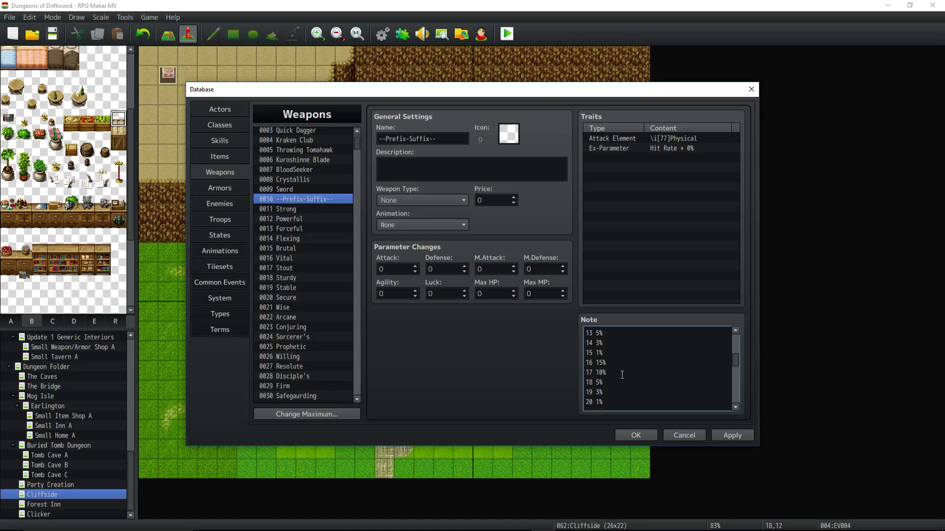
Step: Examine the rest of the individually listed prefix chances down to the 50 1% line
scroll(618, 365, "down", 4)
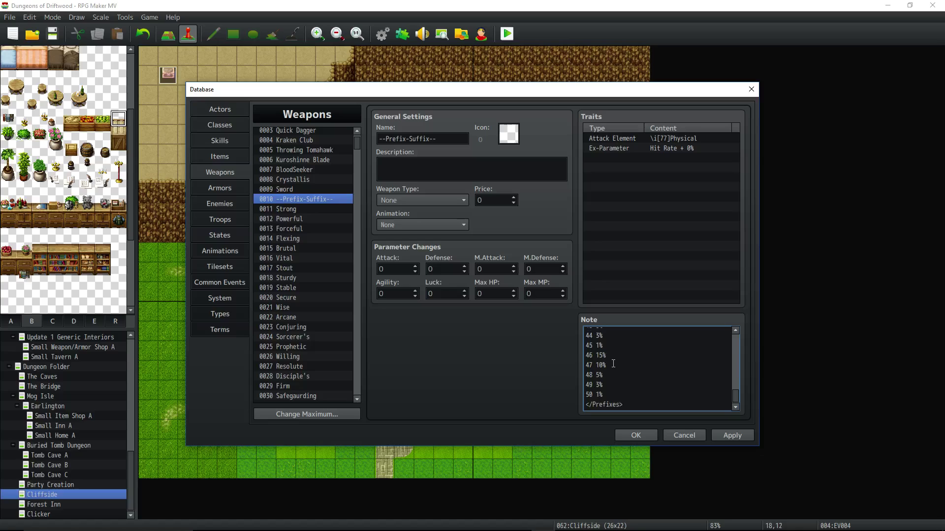
left_click_drag(610, 395, 588, 395)
scroll(635, 386, "up", 13)
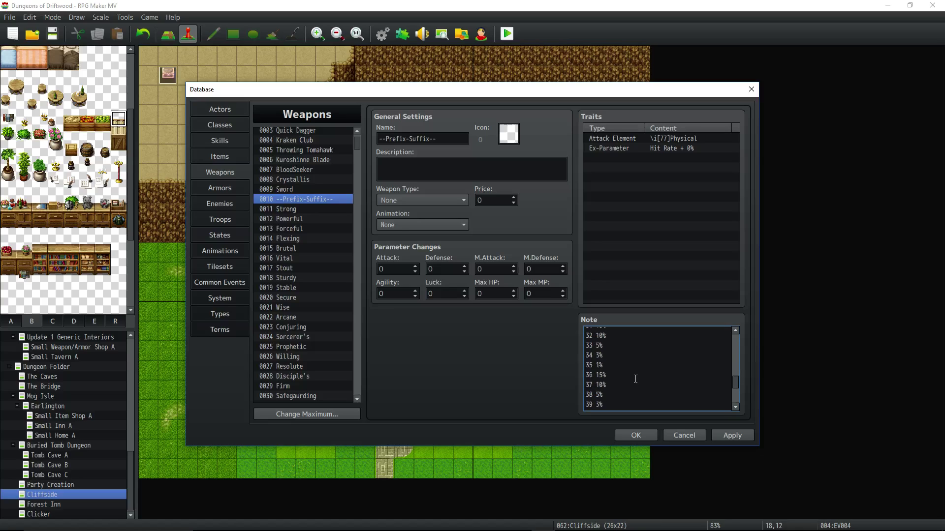
scroll(632, 377, "up", 2)
scroll(631, 372, "down", 5)
scroll(628, 366, "down", 1)
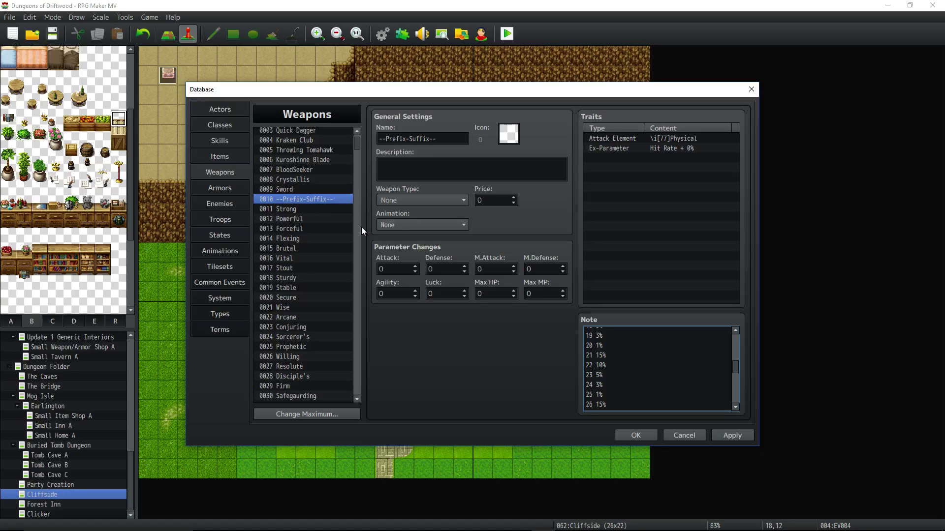
Step: Compare the first prefix row in the Sword's note with the 1-10 column of the naming schema in Sublime Text
key("Up")
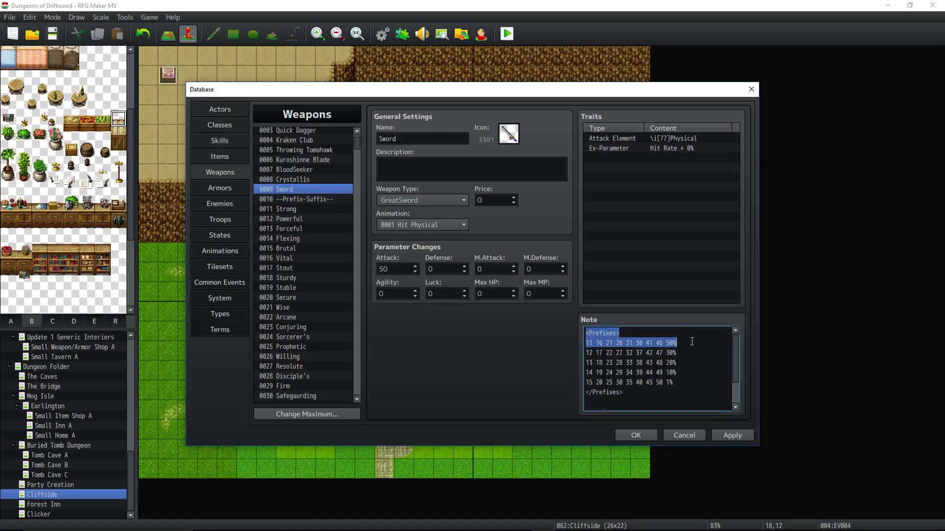
left_click_drag(678, 343, 574, 342)
left_click(687, 342)
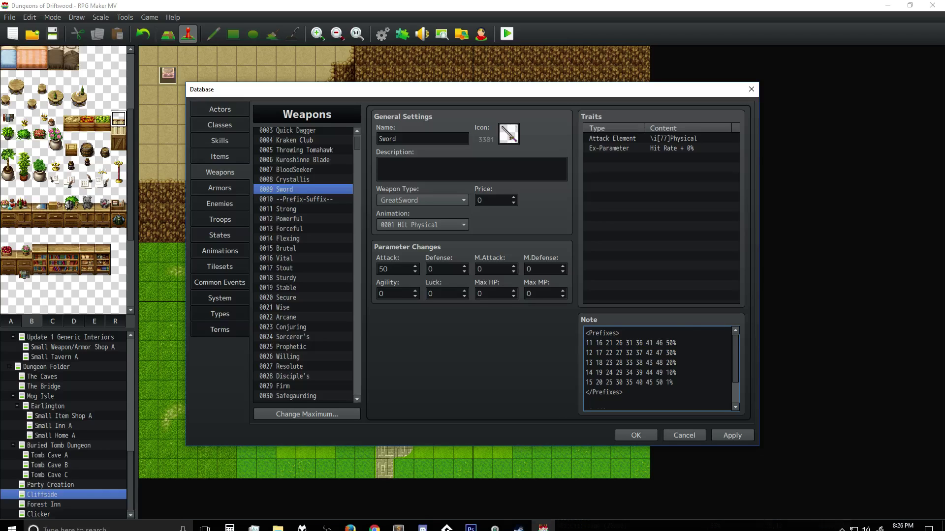
left_click(398, 528)
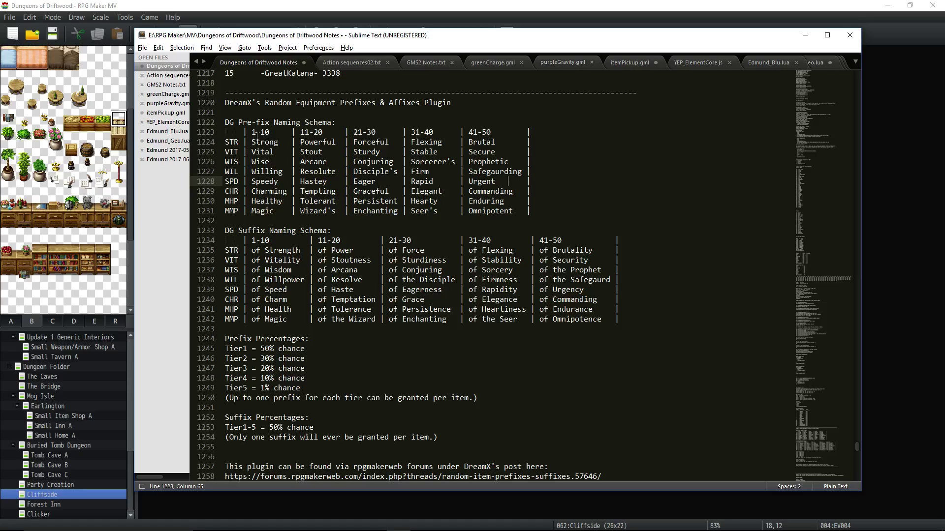
left_click(805, 35)
Step: Examine the prefixSuffixParameters notetags of the first-tier Strong, Vital and Wise weapon entries in the RPG Maker MV database
left_click(293, 210)
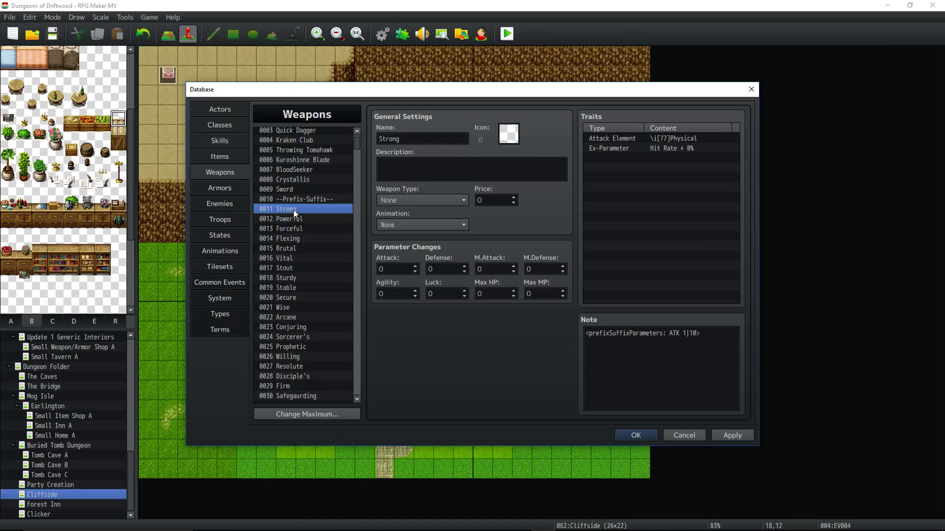
left_click(684, 334)
key("ctrl+a")
left_click(278, 259)
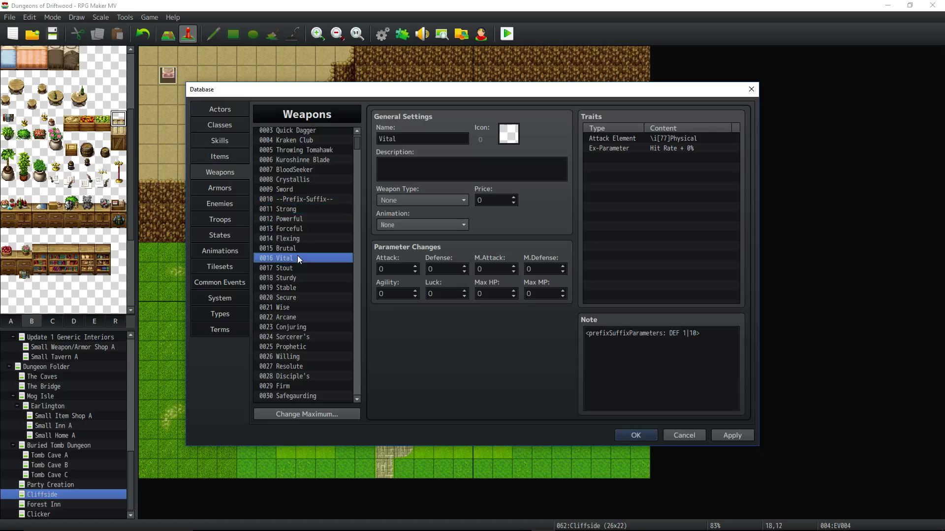
left_click(722, 341)
key("ctrl+a")
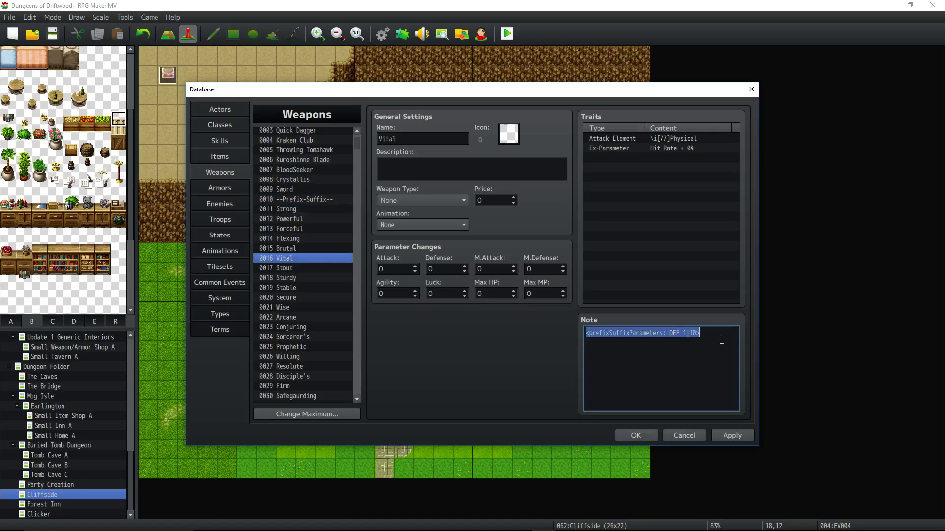
left_click(289, 307)
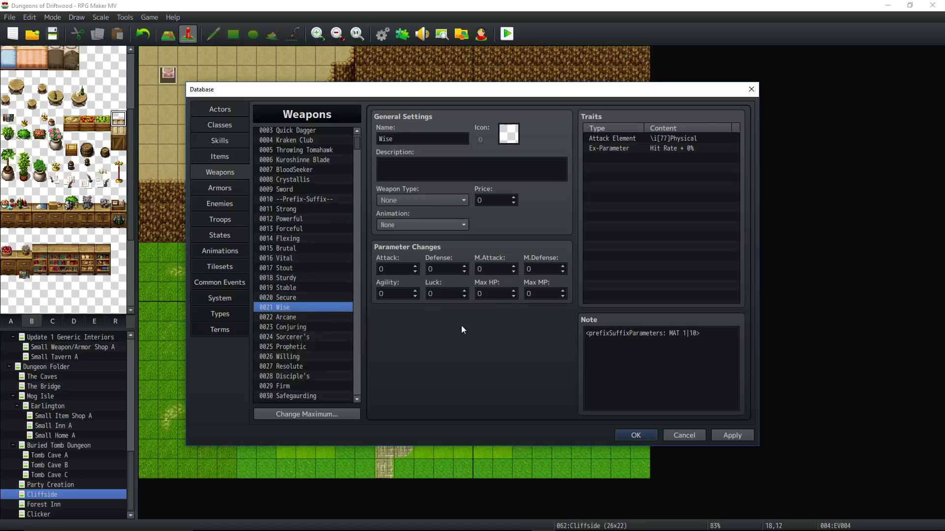
left_click(689, 334)
key("ctrl+a")
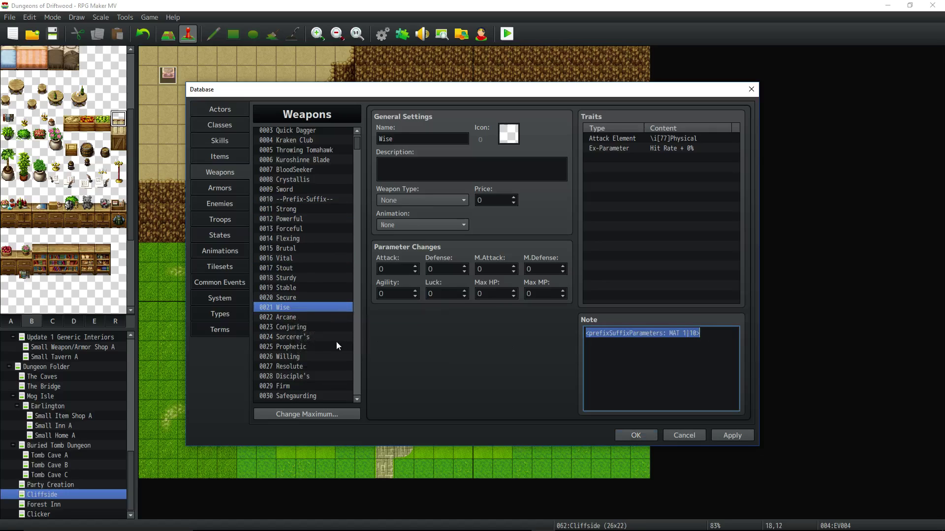
Step: Highlight the second to fifth tier prefix rows in the Sword's note to review their grouped chances
left_click(302, 189)
left_click_drag(585, 333, 577, 354)
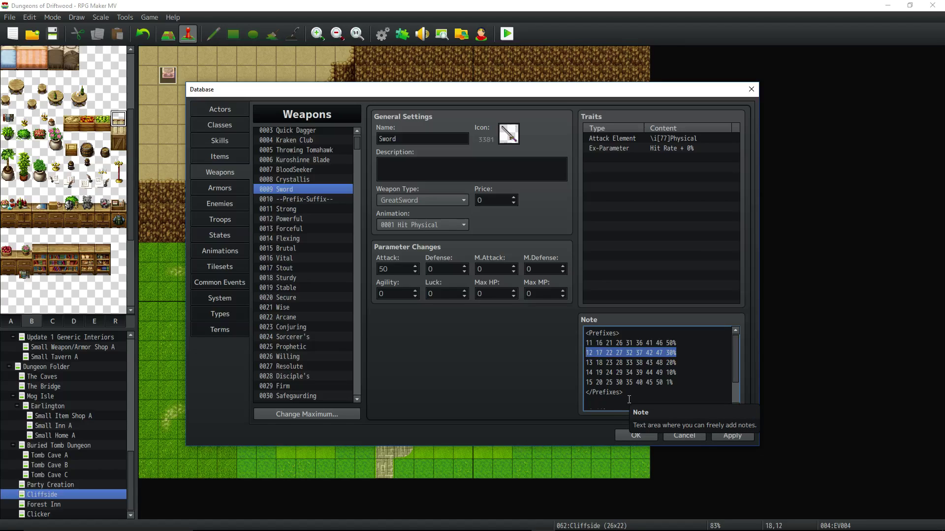
left_click_drag(677, 363, 577, 363)
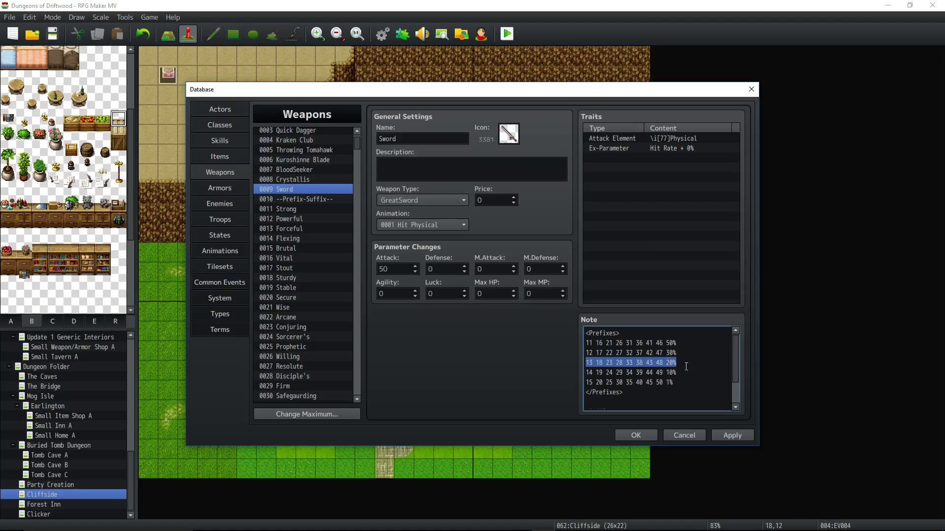
left_click_drag(681, 372, 583, 373)
left_click_drag(677, 382, 558, 385)
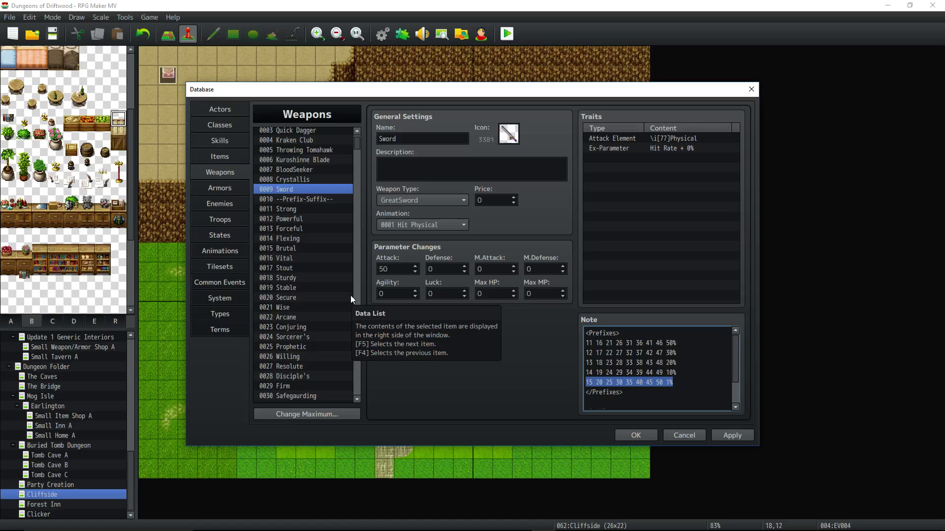
left_click(614, 372)
Step: Examine the notetag parameters of the Brutal, Secure and Wise weapon entries
left_click(327, 247)
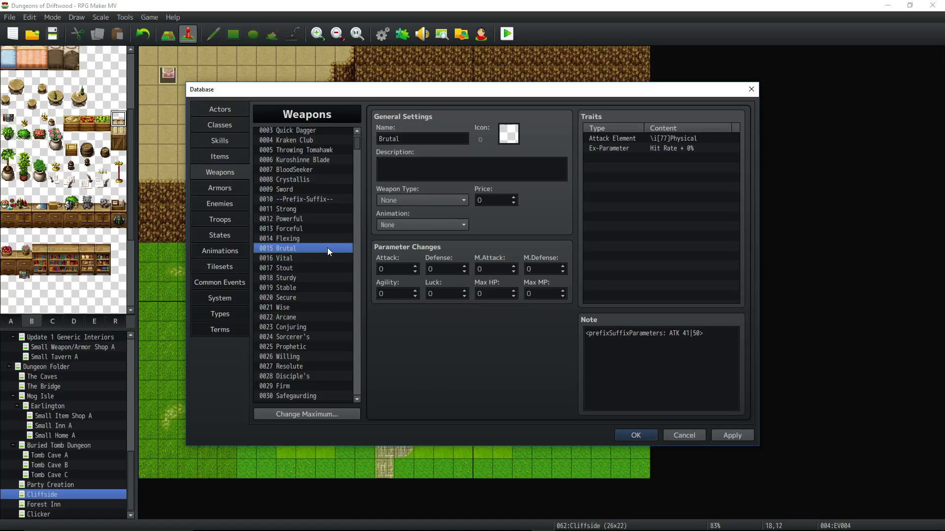
left_click(329, 289)
left_click(660, 335)
left_click(690, 334)
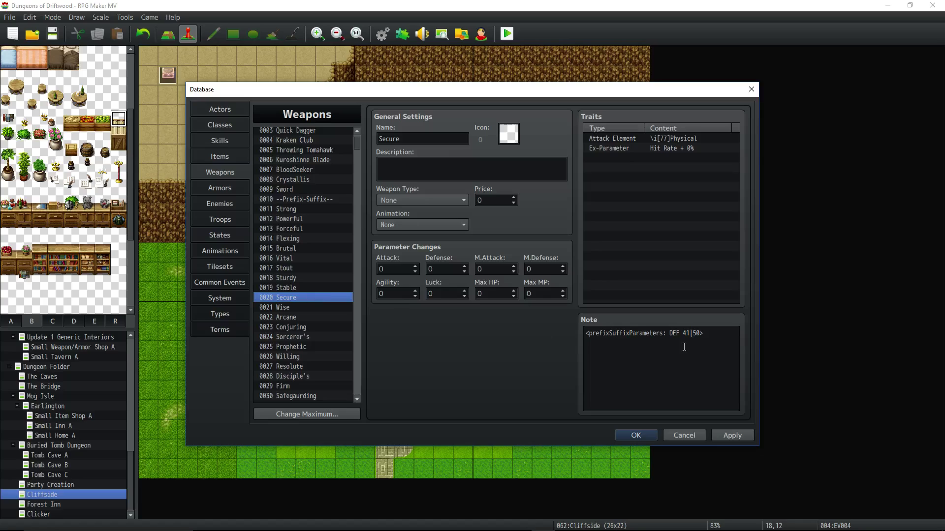
left_click(289, 306)
left_click(667, 331)
Step: Examine the Sorcerer's prefix notetag, highlighting its prefixSuffixParameters tag name and the MAT parameter
left_click(295, 337)
left_click(715, 333)
left_click(715, 333)
left_click_drag(590, 334, 659, 334)
left_click(666, 334)
left_click(666, 334)
left_click_drag(668, 333, 687, 333)
double_click(670, 333)
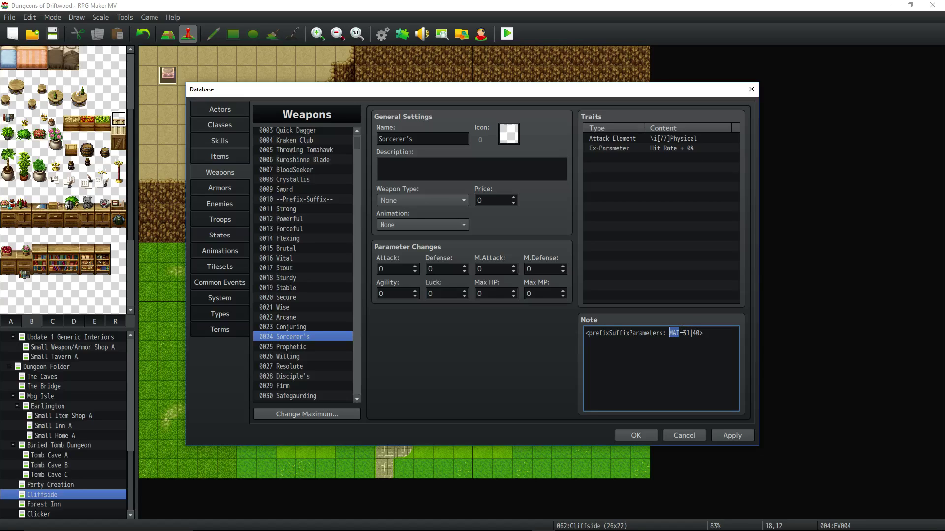
Step: Highlight the MAT parameter's 31|40 range and the tag name in the Sorcerer's prefix notetag
left_click_drag(683, 334, 691, 333)
left_click(717, 333)
type("-")
left_click_drag(680, 333, 700, 333)
left_click_drag(669, 333, 586, 343)
Step: Examine the Sword's note, highlighting the prefix tier rows and going through their chances from 50% down to 1%
left_click(305, 198)
left_click(303, 191)
left_click_drag(681, 352, 585, 343)
left_click(688, 359)
left_click_drag(688, 360, 595, 372)
left_click_drag(683, 381, 588, 372)
left_click(681, 343)
left_click(680, 353)
left_click(678, 362)
left_click(679, 370)
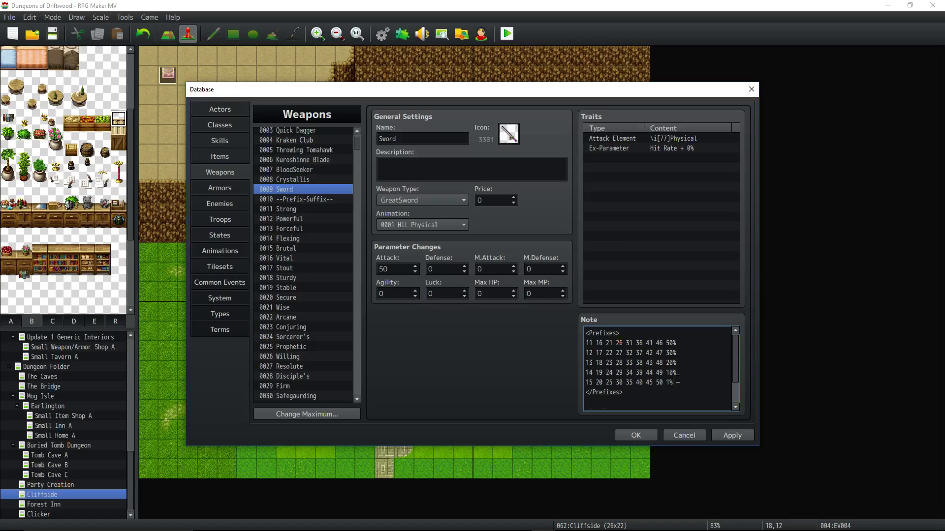
Step: Highlight the 411-450 Suffixes row in the Sword's note and find the matching suffix entries in the weapons list
scroll(677, 367, "down", 1)
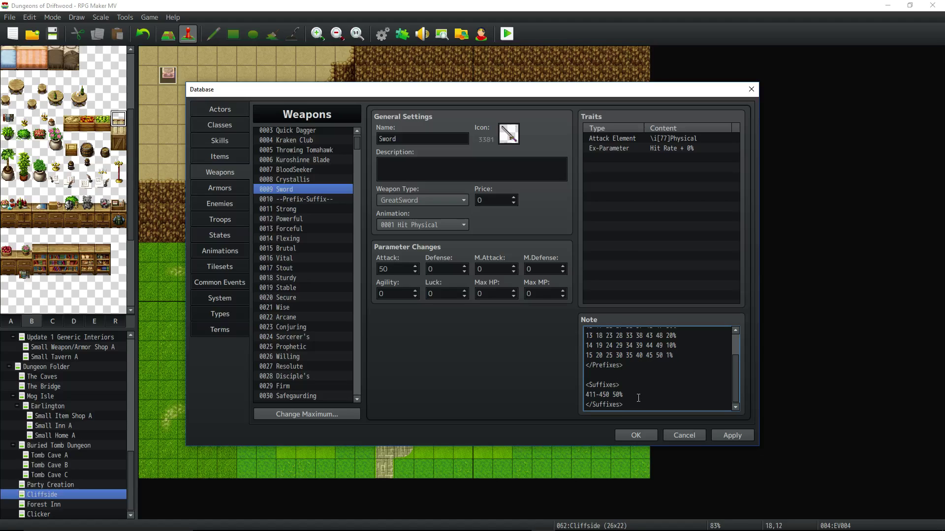
left_click_drag(649, 393, 544, 387)
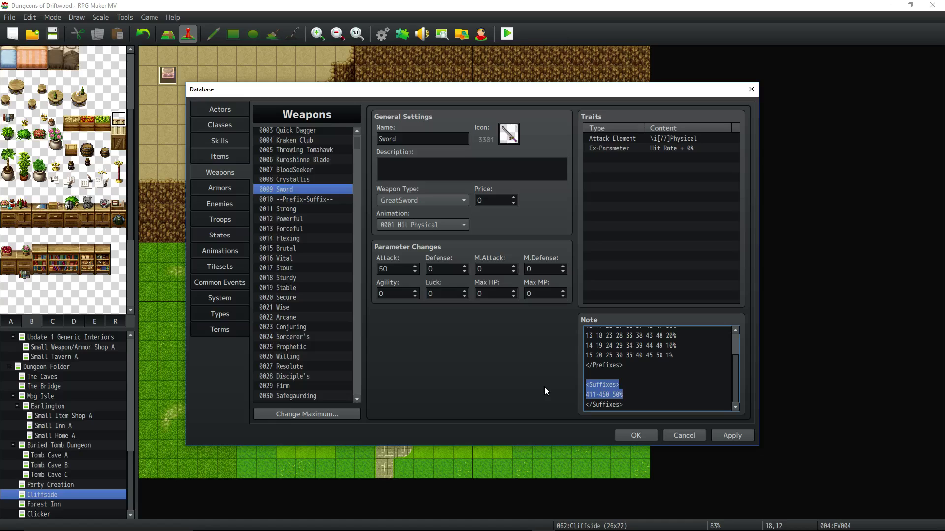
left_click_drag(363, 146, 357, 353)
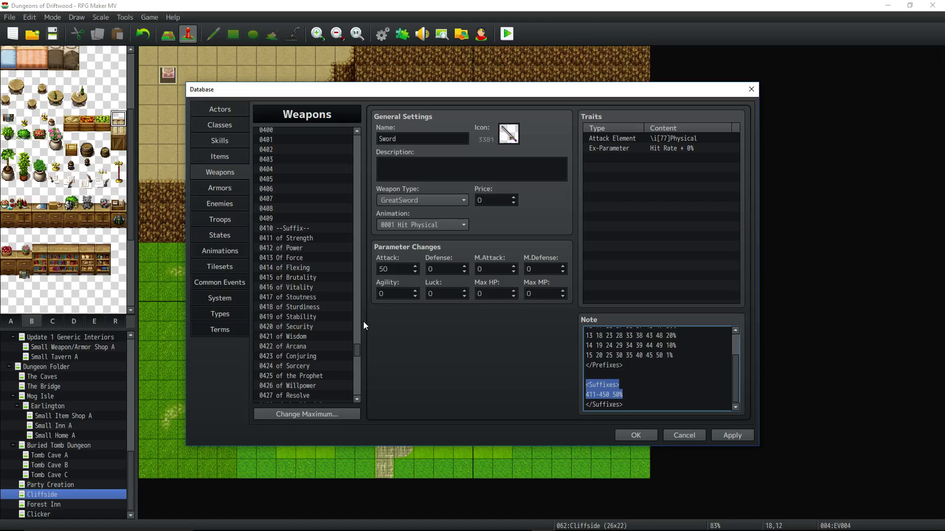
left_click(620, 386)
left_click_drag(624, 395, 603, 396)
Step: Rename weapon entry 0413 to "of Force", with a lowercase o, and return to the start of the weapons list
left_click(329, 257)
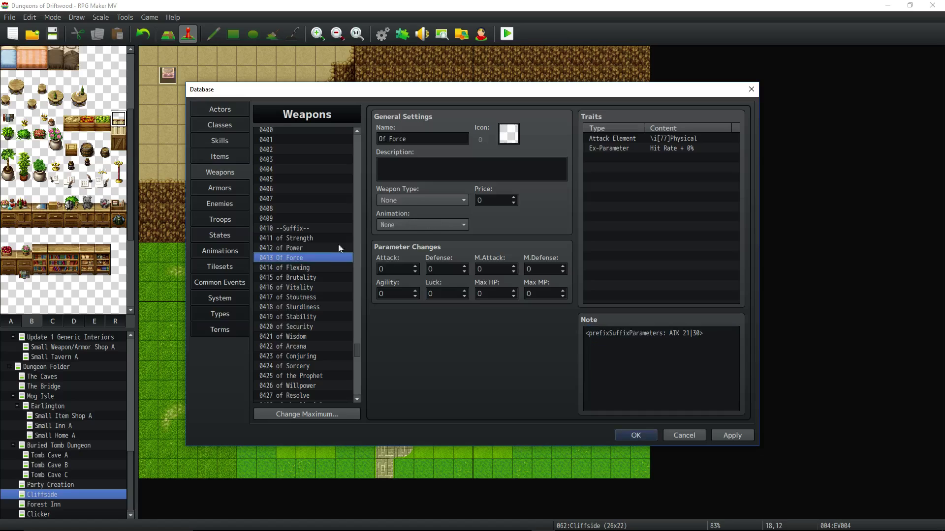
left_click(383, 139)
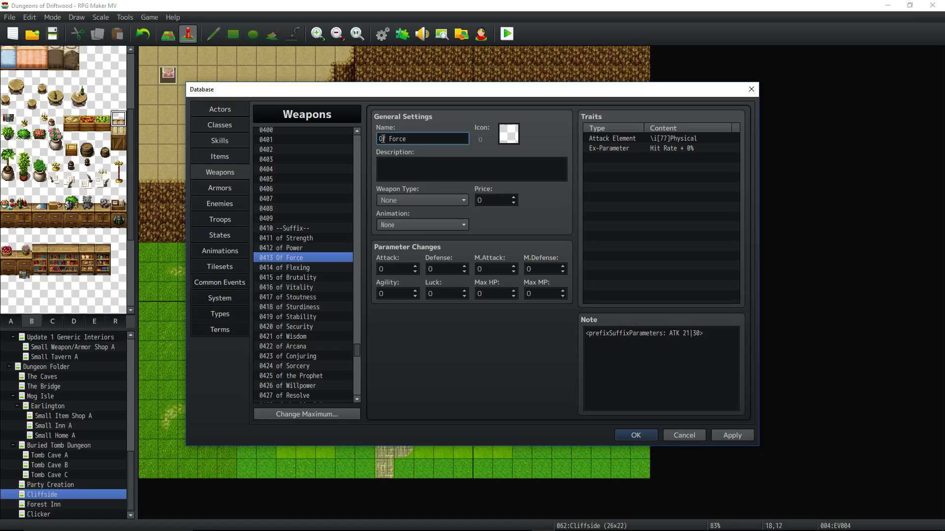
key("BackSpace")
type("o")
left_click_drag(360, 348, 368, 142)
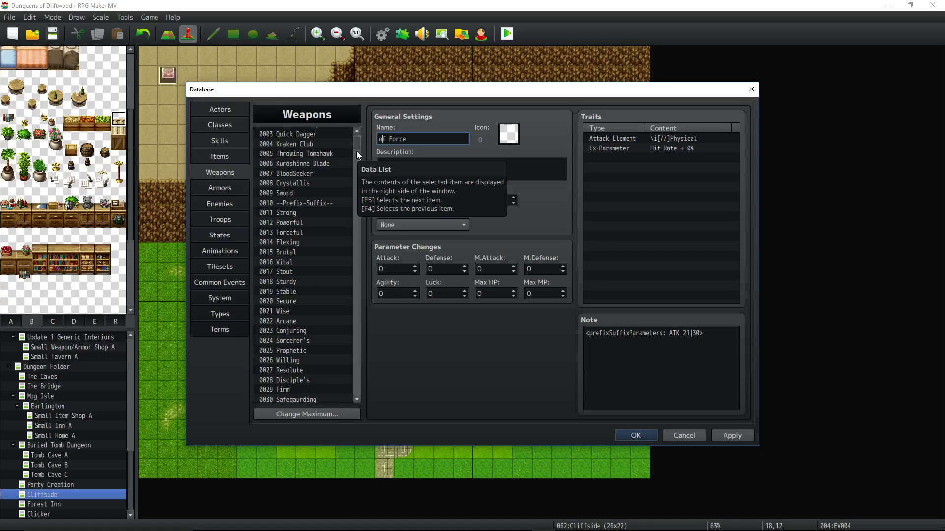
Step: Switch to the project notes in Sublime Text and go through the Prefix Percentages from Tier1 to Tier5
left_click(399, 521)
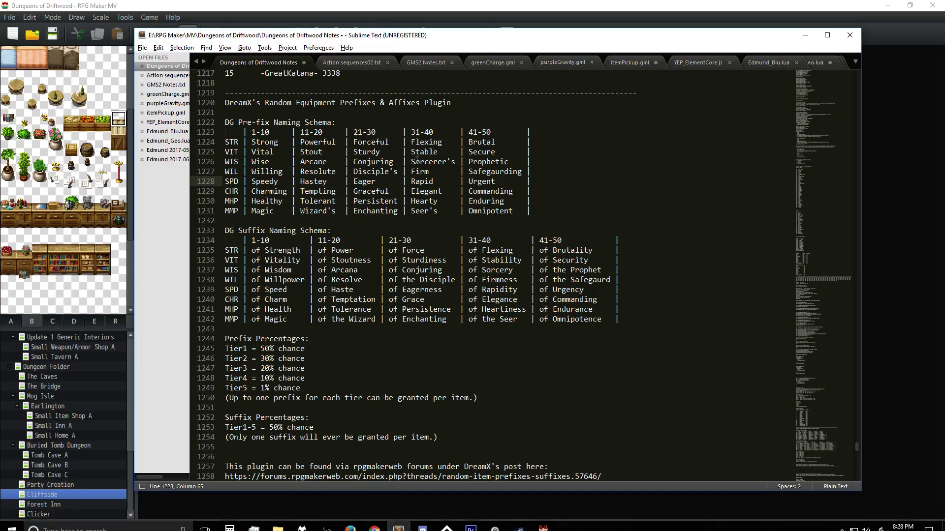
left_click(346, 364)
scroll(345, 362, "down", 2)
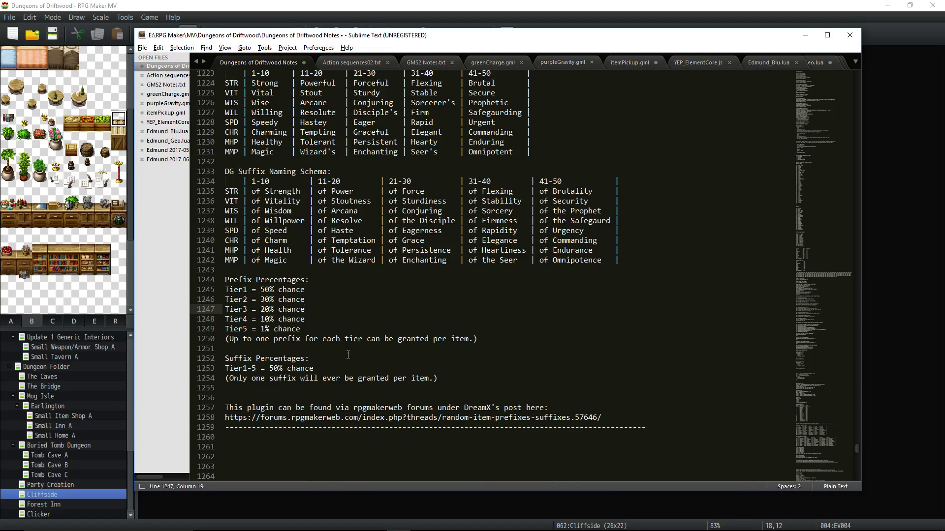
key("Up")
key("Up")
key("Up")
key("Down")
key("Down")
left_click(324, 290)
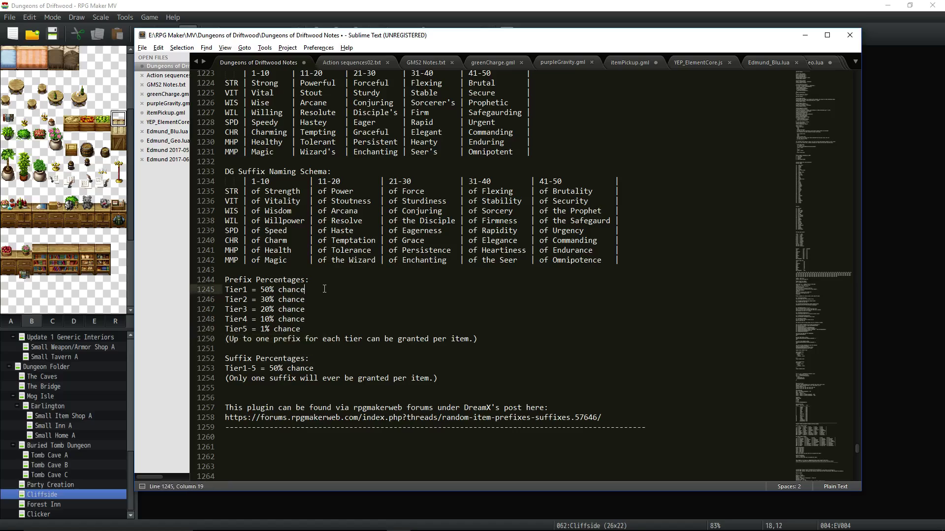
key("Down")
key("Down")
key("Down")
key("Down")
key("Down")
Step: Highlight the Suffix Percentages section and its Tier1-5 chance line in the notes
left_click(322, 378)
left_click_drag(440, 386, 225, 358)
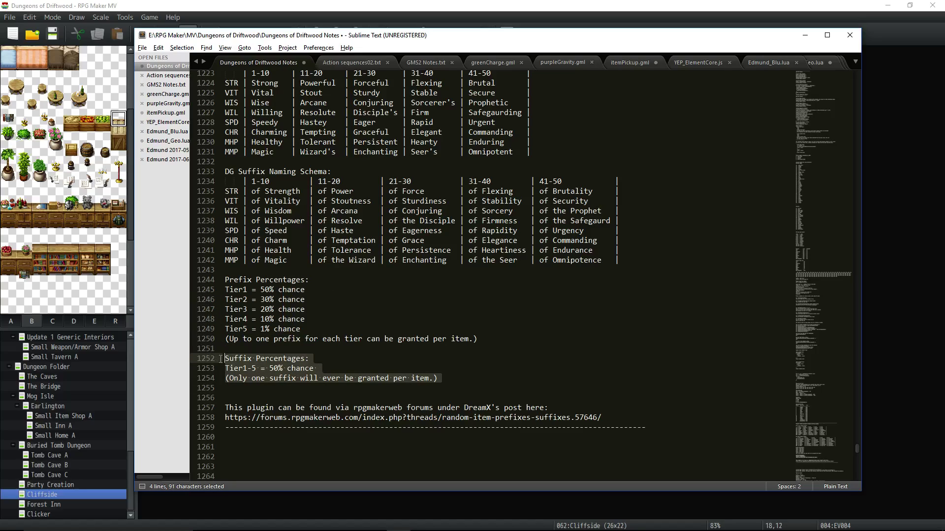
left_click_drag(317, 368, 216, 368)
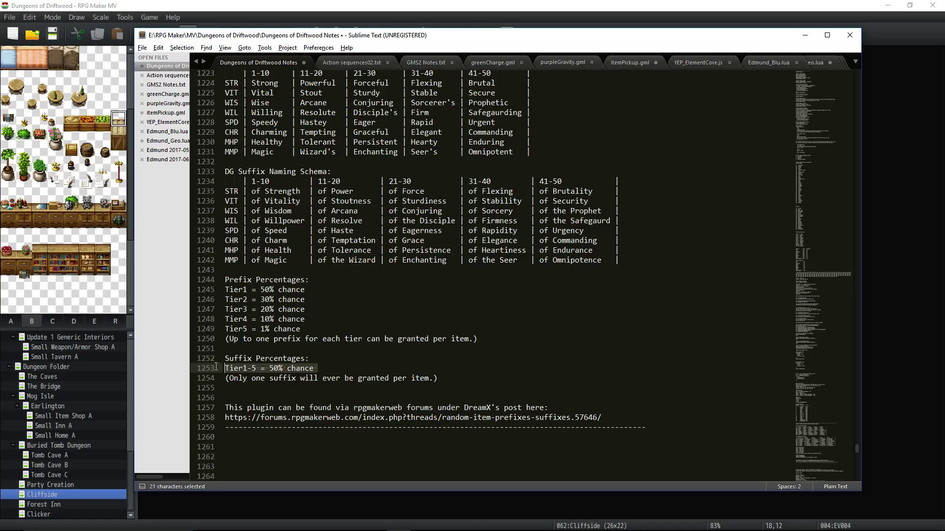
Step: Highlight the 41-50 names in the DG Suffix Naming Schema table
scroll(569, 251, "up", 4)
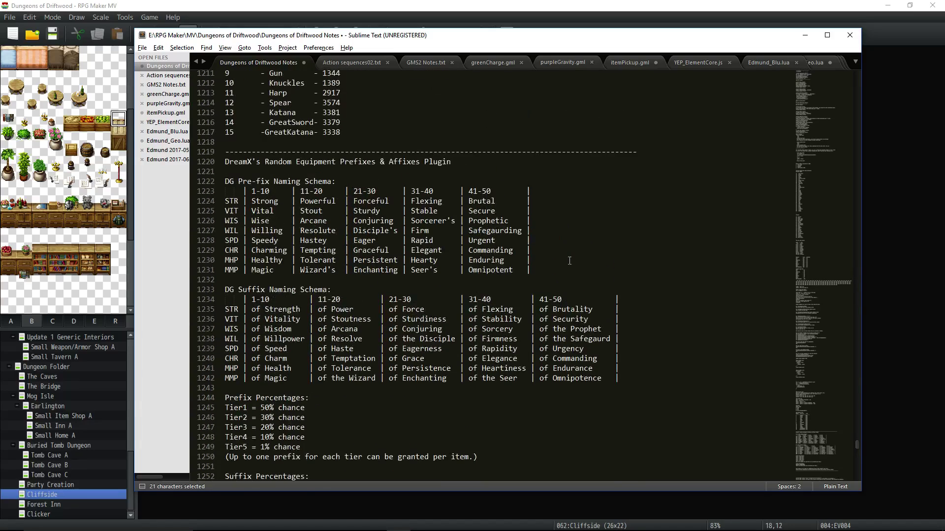
left_click_drag(573, 309, 541, 319)
left_click(579, 319)
left_click_drag(601, 337, 548, 308)
key("Up")
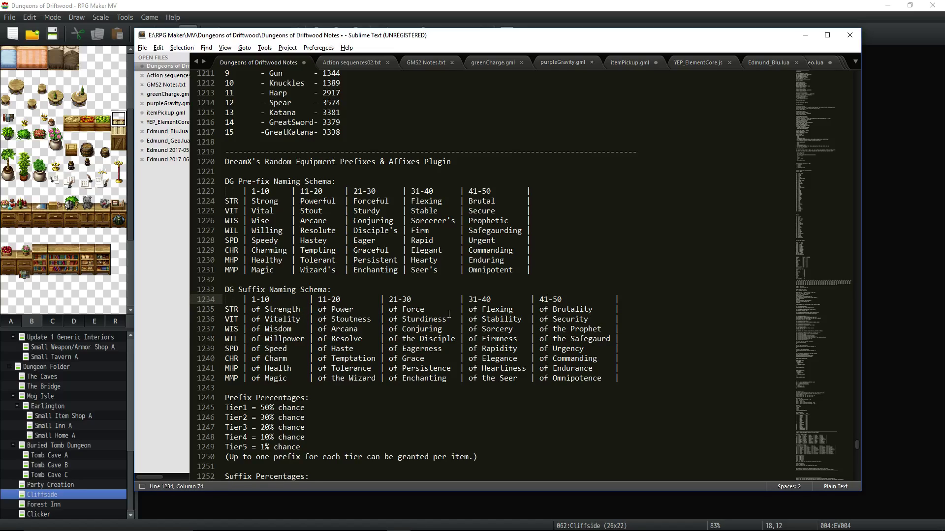
scroll(449, 313, "down", 3)
left_click(574, 279)
left_click(574, 220)
left_click(575, 279, "shift")
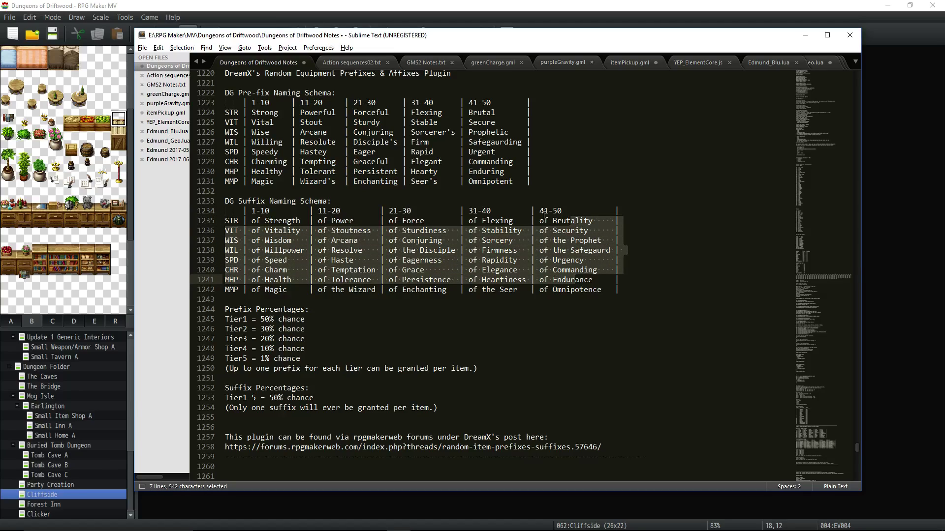
Step: Go through the fifth-tier suffixes row by row, from "of Brutality" down to "of Omnipotence"
left_click(506, 220)
left_click(570, 220)
left_click(571, 230)
left_click(570, 240)
left_click(566, 251)
left_click(565, 259)
left_click(561, 269)
left_click(557, 279)
left_click(554, 289)
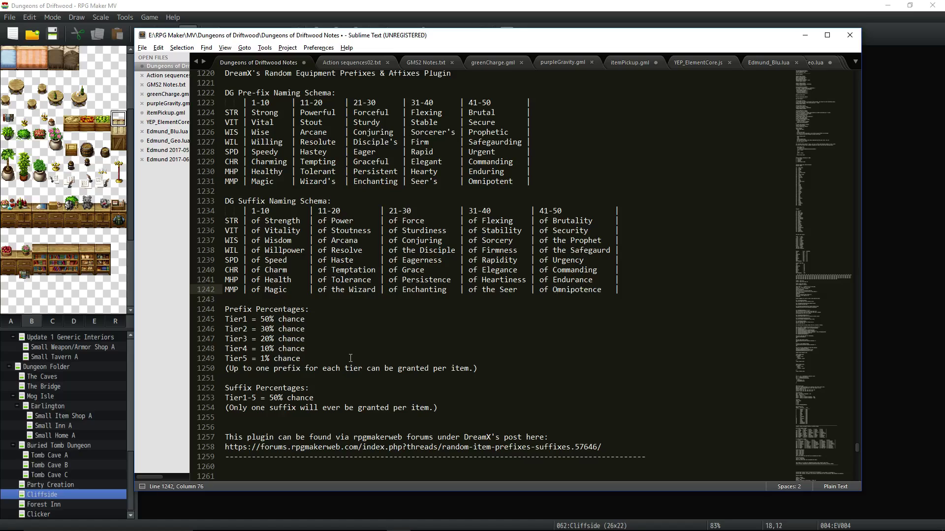
Step: Compare the Tier1-5 suffix chance with the Tier5 prefix chance by highlighting each line in the notes
left_click_drag(317, 398, 266, 397)
left_click(276, 339)
left_click_drag(301, 359, 224, 358)
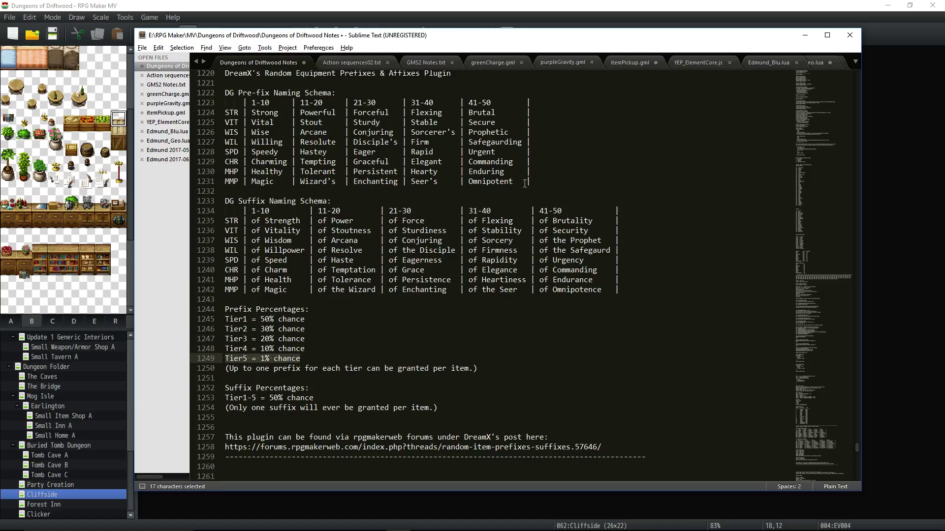
Step: Check the 41-50 names in the DG Pre-fix Naming Schema and return to the RPG Maker MV database
scroll(530, 170, "up", 5)
left_click(495, 269)
left_click(494, 290)
scroll(495, 289, "down", 2)
scroll(494, 289, "down", 4)
scroll(389, 134, "up", 2)
scroll(390, 134, "up", 1)
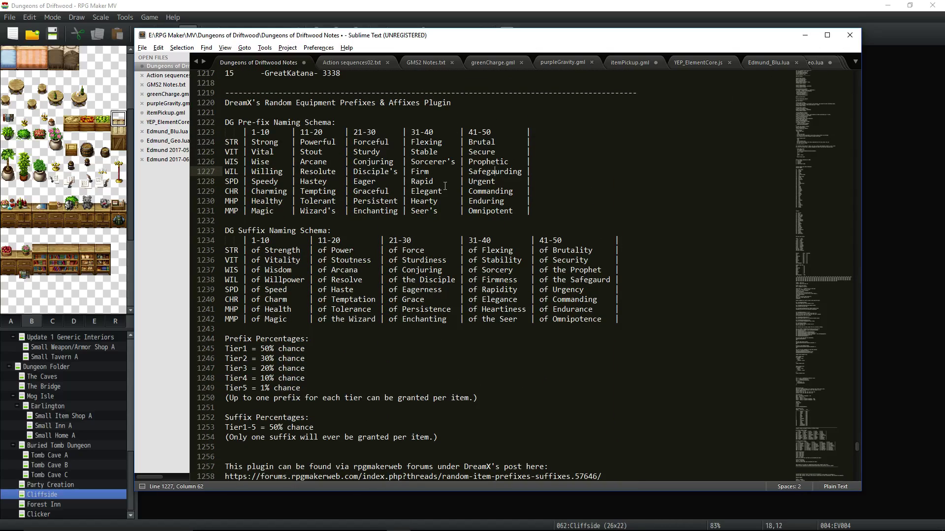
left_click(312, 270)
left_click(804, 35)
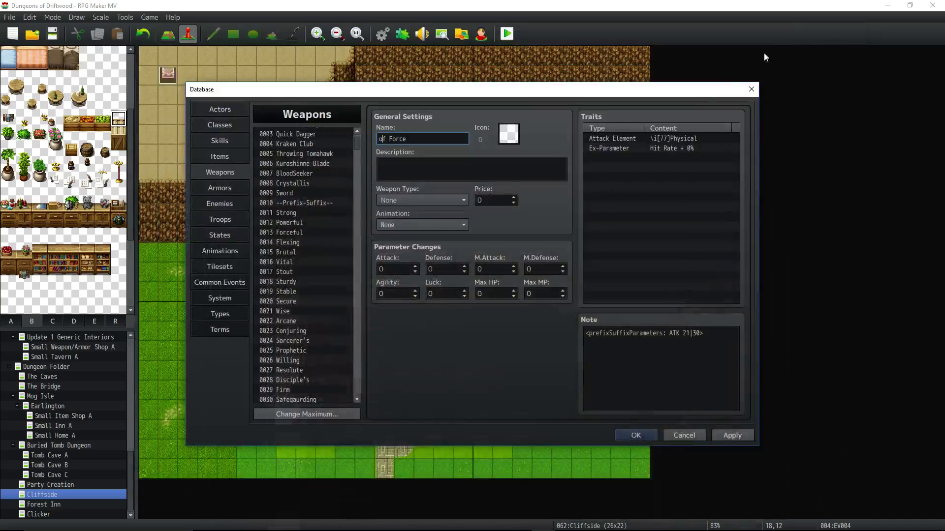
Step: Look through the Prefix-Suffix placeholder and Powerful entries and highlight the Strong entry's prefixSuffixParameters notetag
left_click(308, 193)
left_click(308, 199)
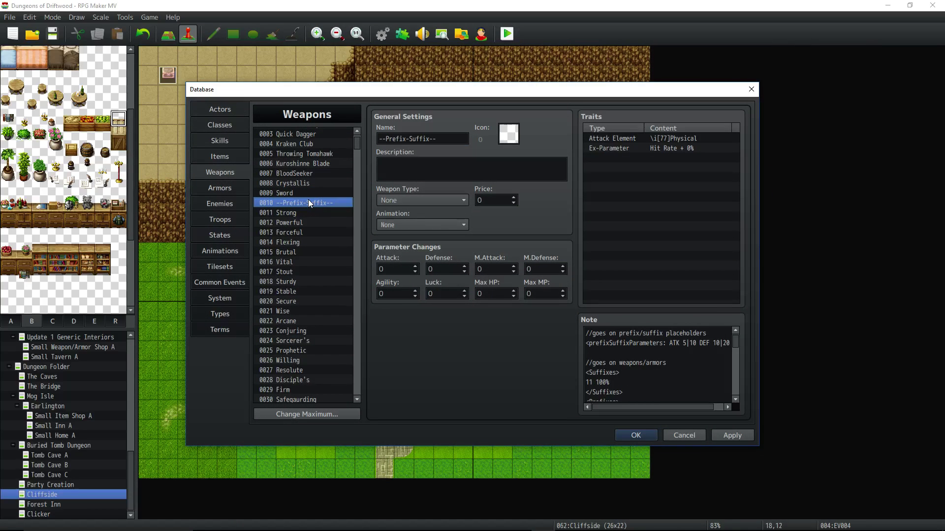
left_click(316, 212)
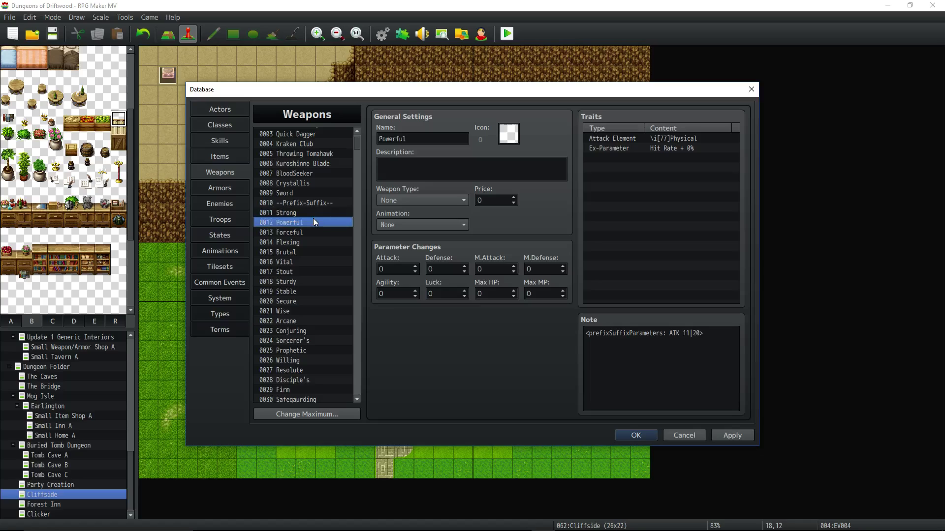
mouse_move(314, 216)
left_mouse_down()
mouse_move(307, 229)
mouse_move(312, 210)
left_mouse_up()
left_click_drag(704, 334, 521, 328)
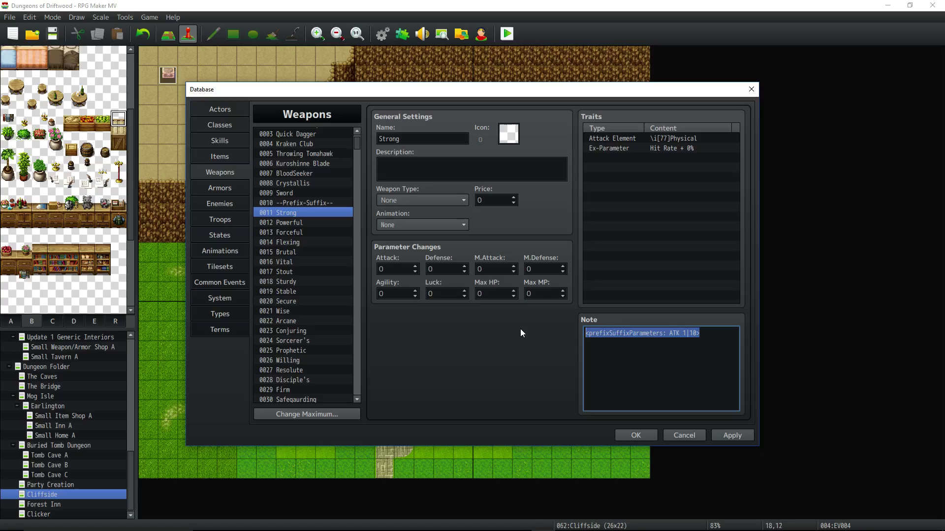
left_click(611, 333)
left_click_drag(704, 336, 521, 329)
Step: Select the Sword weapon and highlight the Prefixes and Suffixes blocks in its note
left_click(303, 194)
left_click(624, 340)
key("ctrl+a")
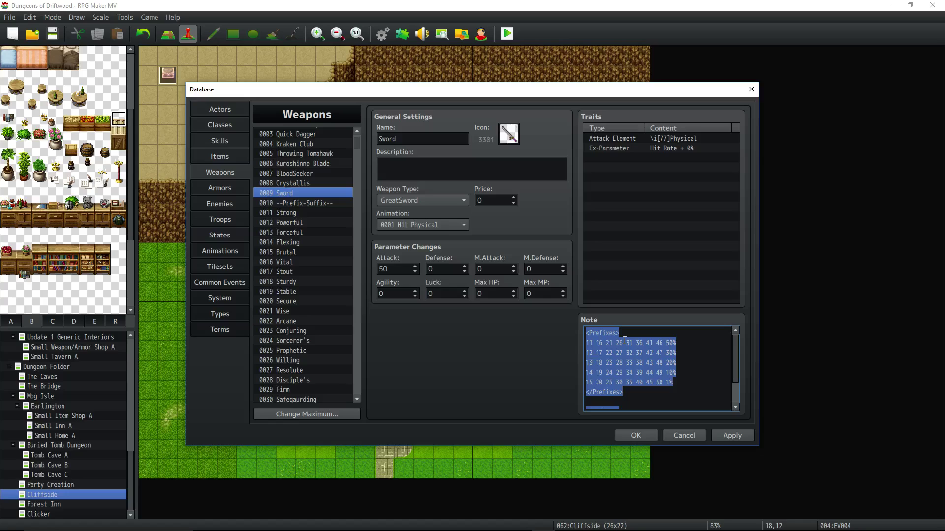
left_click(621, 334)
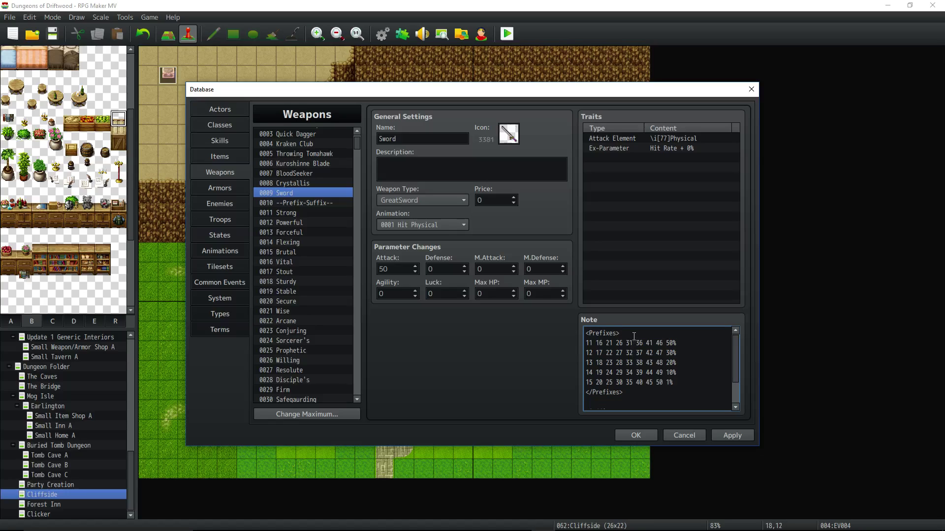
left_click_drag(656, 383, 590, 333)
scroll(632, 370, "down", 1)
left_click_drag(620, 405, 593, 356)
Step: Recheck the Sword's prefix tier rows and 411-450 suffix row, and save the database changes
scroll(639, 365, "up", 1)
left_click(640, 363)
left_click(671, 382)
scroll(673, 374, "down", 1)
left_click(622, 397)
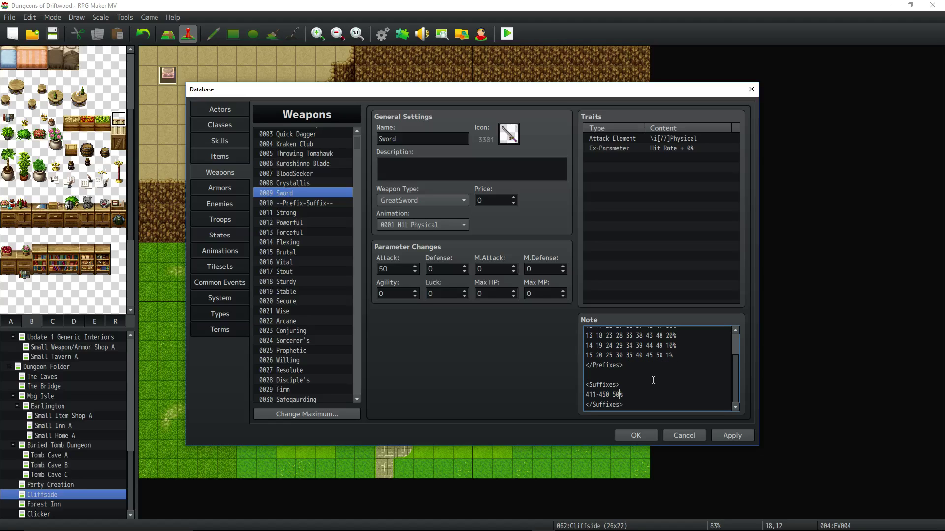
left_click(627, 434)
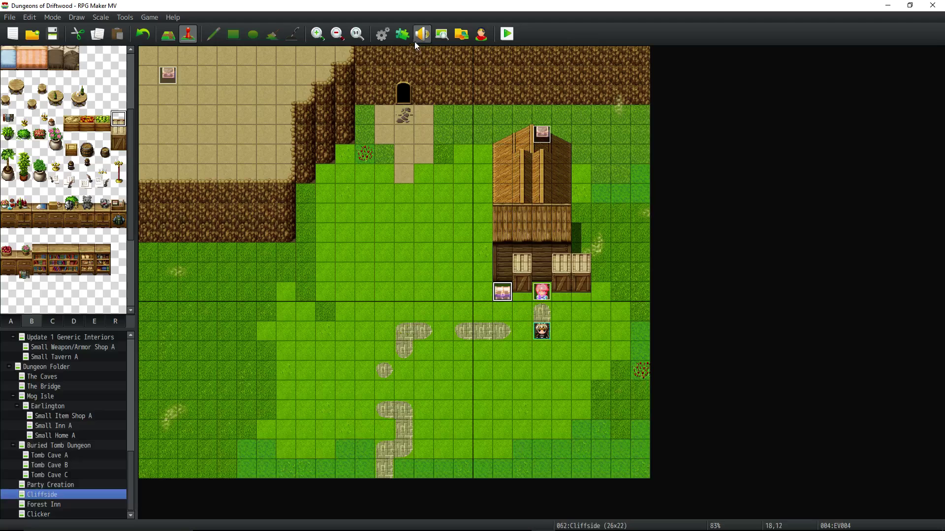
Step: Open the DreamX_RandomPrefixesSuffixes plugin's settings and examine the Prefix Suffix Augments example in its help text
left_click(400, 35)
scroll(597, 183, "down", 10)
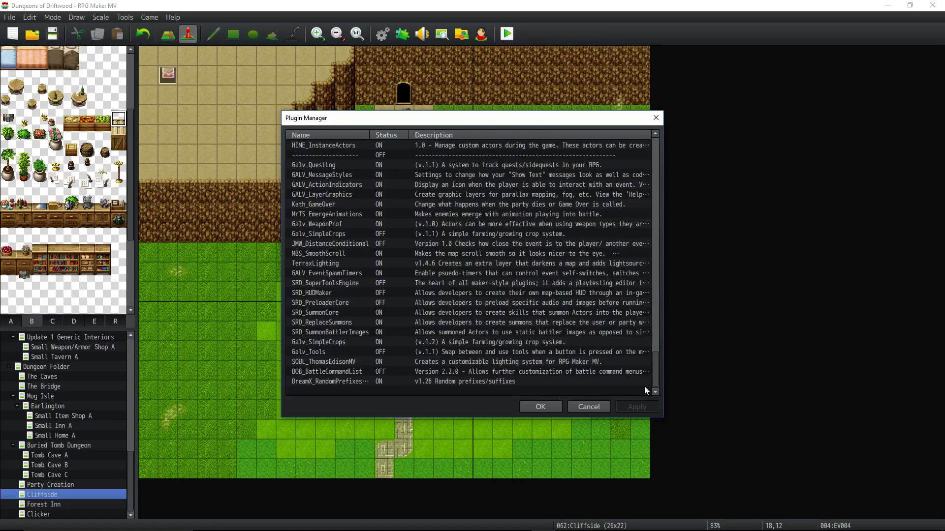
double_click(345, 381)
scroll(480, 261, "down", 15)
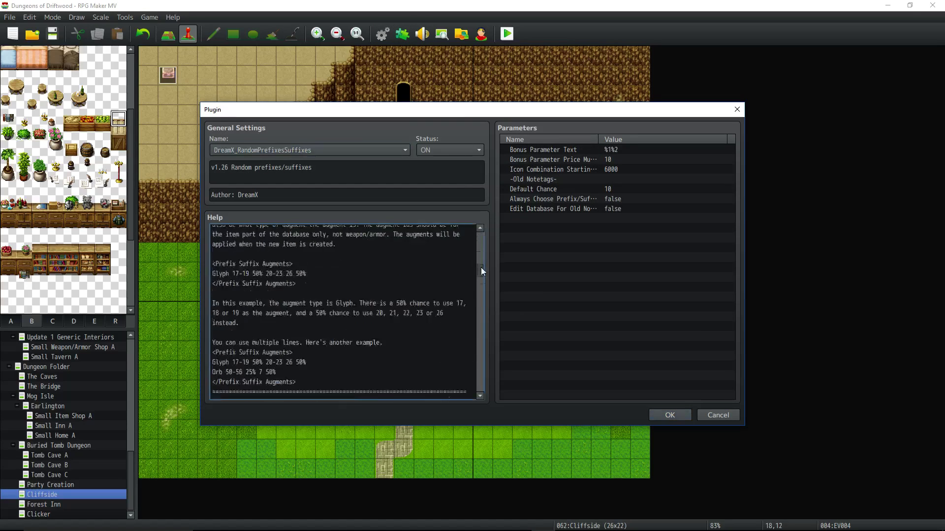
left_click_drag(259, 275, 312, 276)
left_click(336, 276)
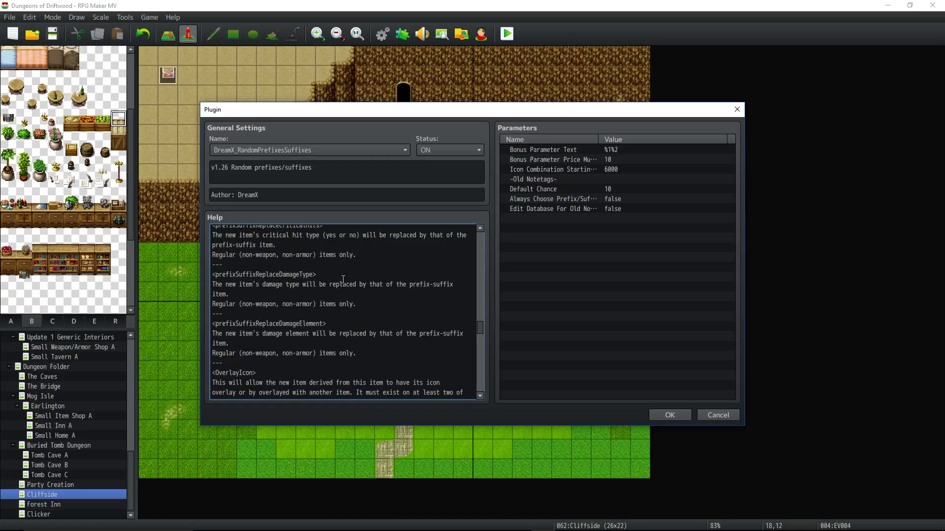
Step: Read the prefixSuffixReplace notetags, the old-notetag chance section and the custom Prefix Suffix Effect example in the plugin's help
scroll(343, 279, "up", 2)
triple_click(294, 262)
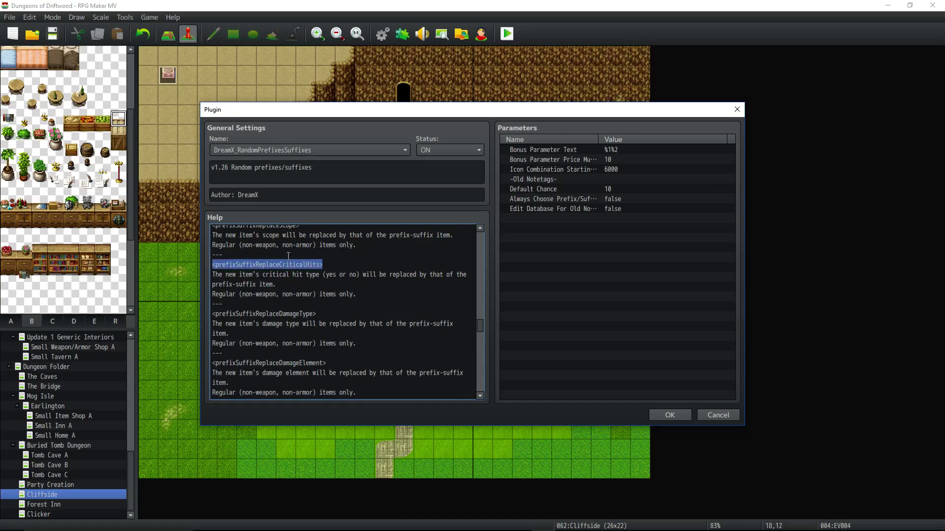
scroll(316, 260, "up", 1)
left_click(310, 263)
scroll(311, 262, "up", 2)
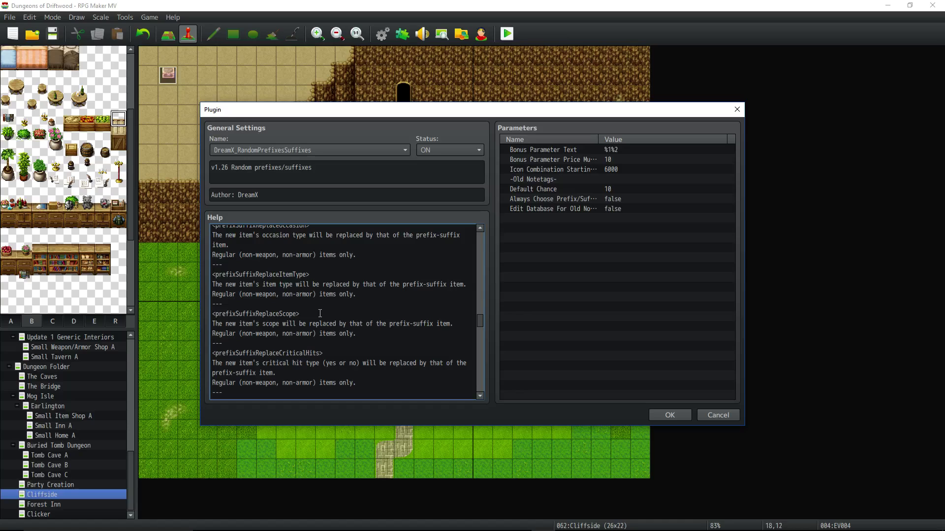
scroll(319, 314, "up", 4)
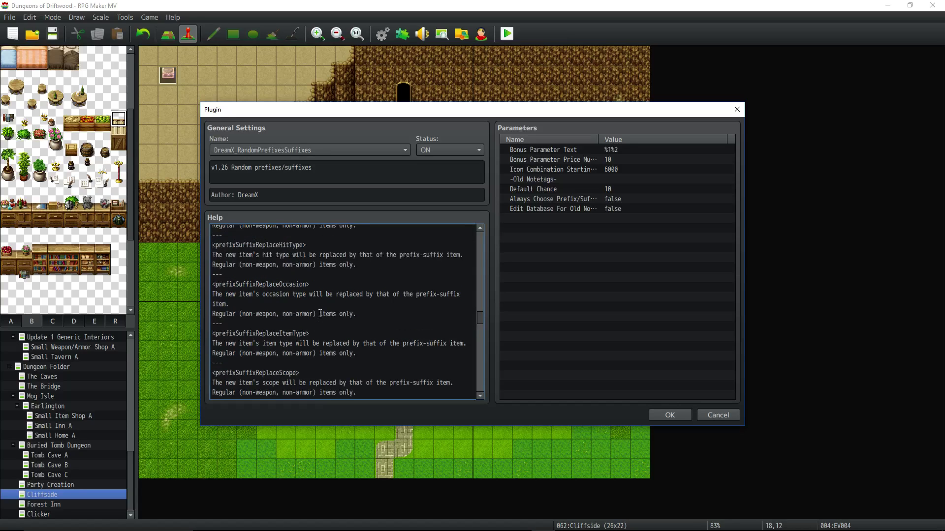
scroll(319, 314, "down", 3)
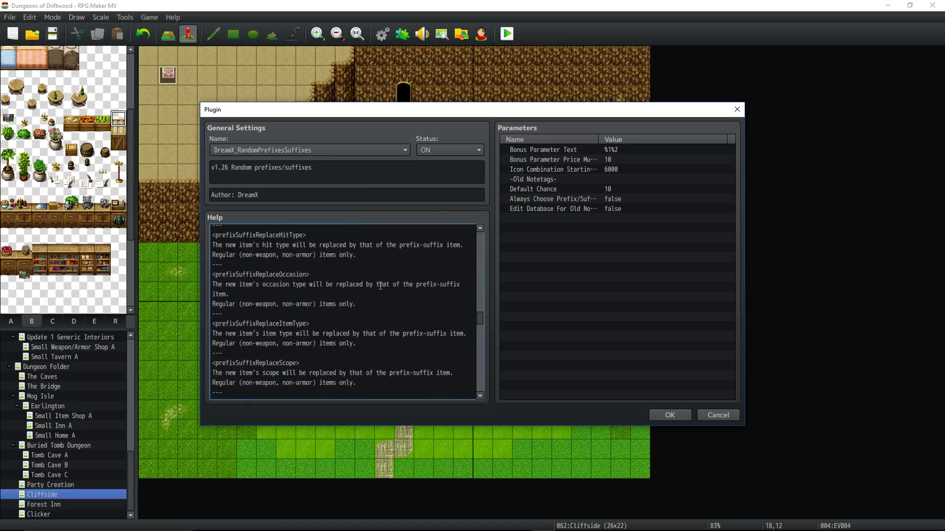
left_click_drag(481, 325, 481, 370)
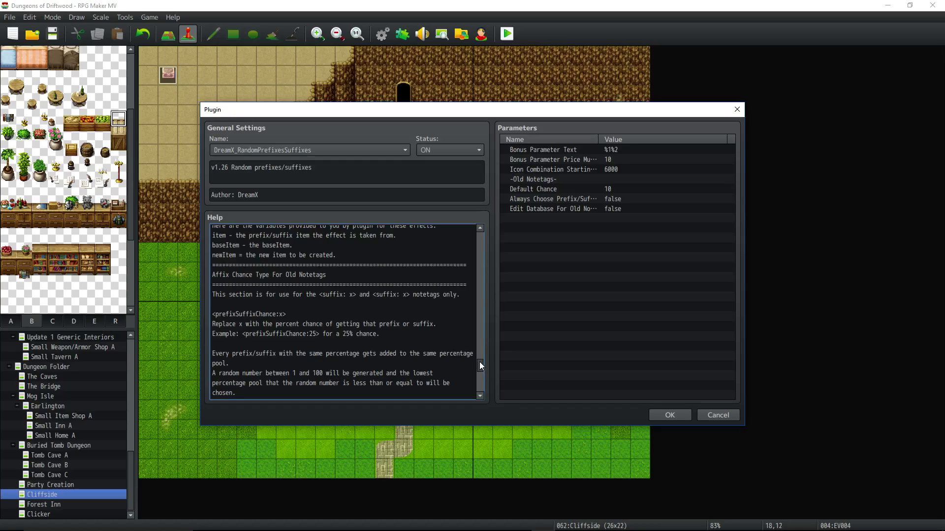
scroll(463, 384, "up", 4)
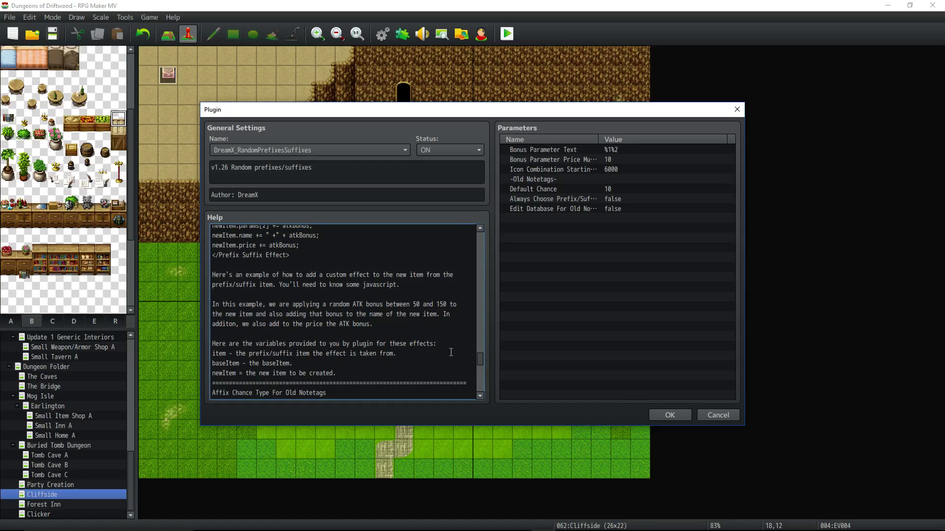
Step: Close the plugin settings and manager, and examine the Powerful prefix's ATK notetag in the database's weapon list
left_click(668, 415)
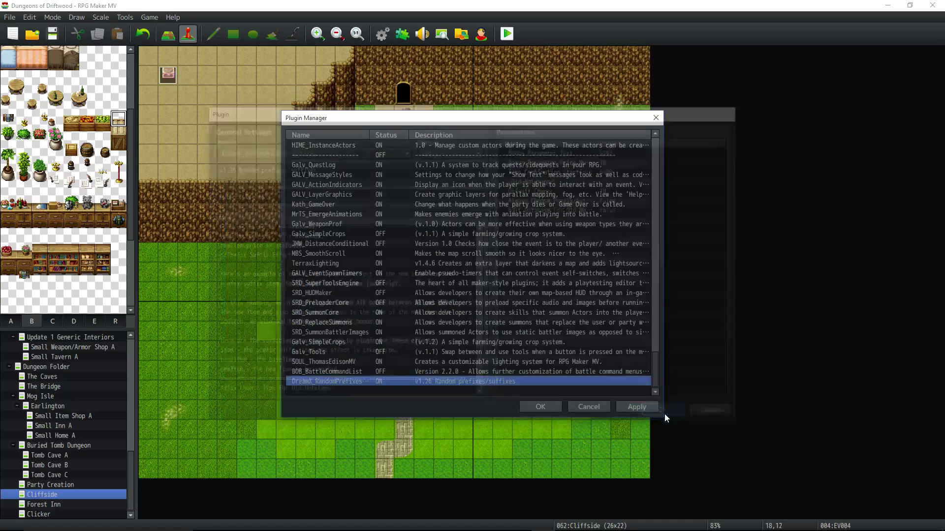
left_click(535, 407)
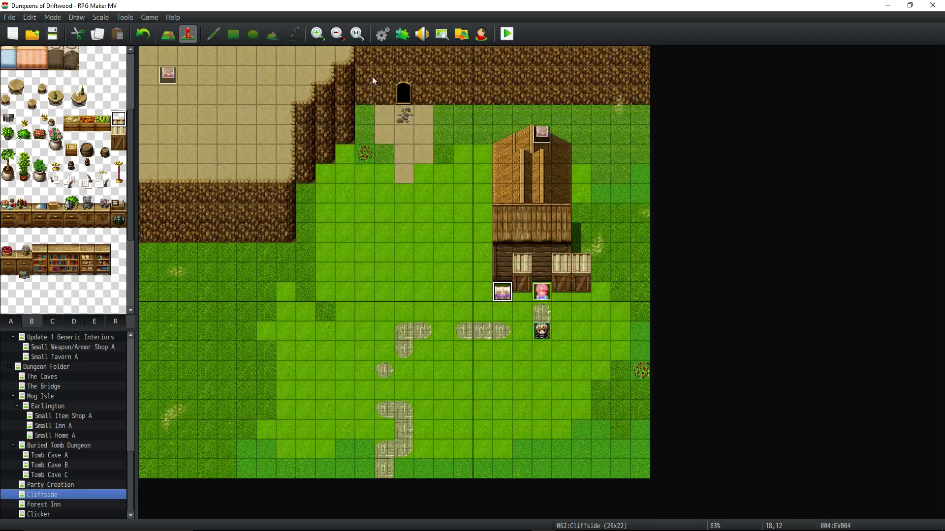
left_click(379, 35)
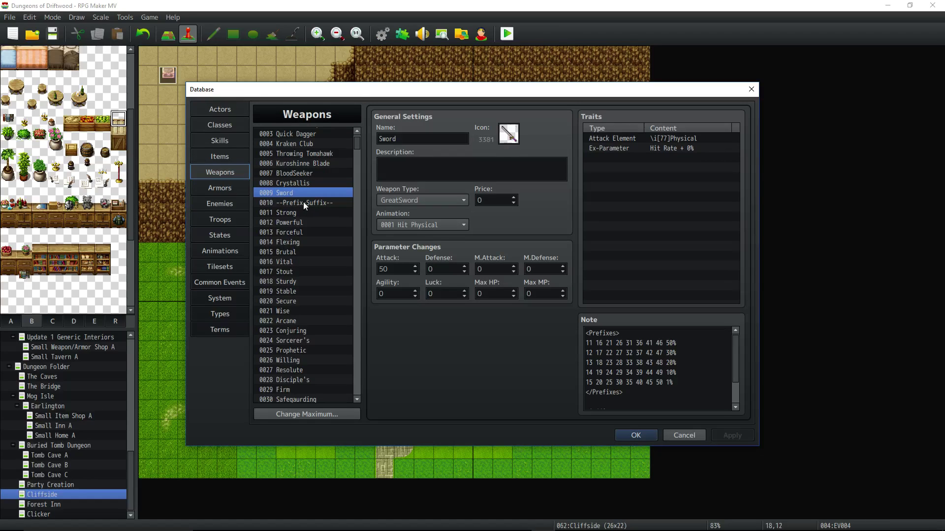
left_click(305, 204)
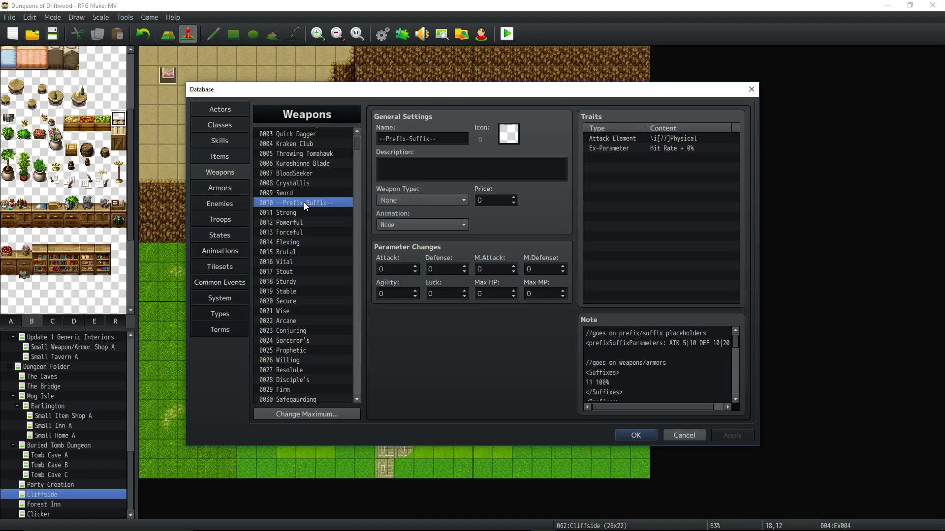
left_click(303, 214)
left_click(305, 224)
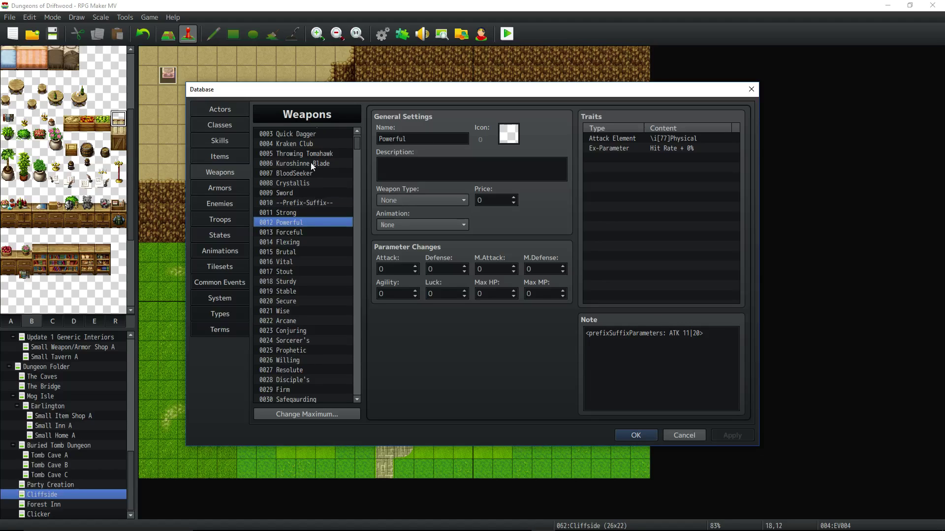
left_click(711, 337)
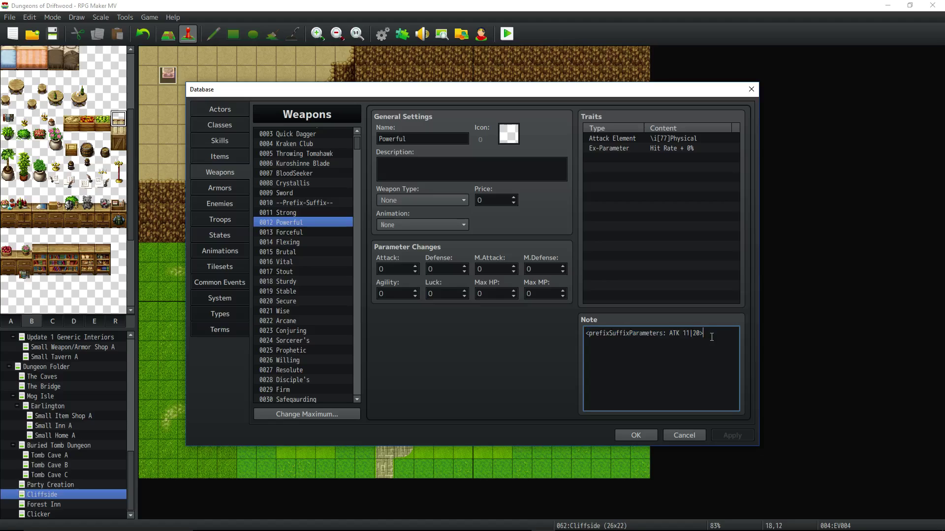
triple_click(620, 335)
Step: Compare the Sword's Prefixes and Suffixes note with the Powerful placeholder's prefixSuffixParameters note
left_click(304, 193)
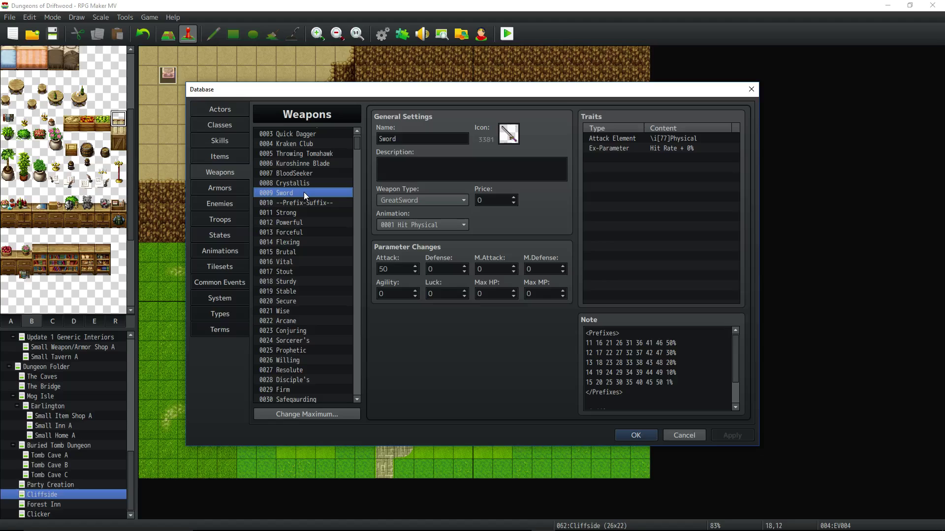
left_click(622, 334)
key("ctrl+a")
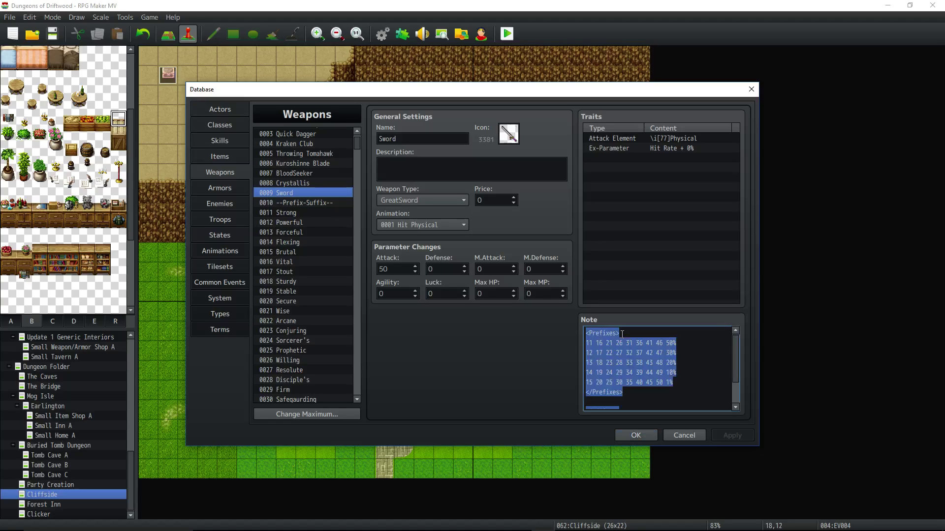
left_click(281, 222)
key("ctrl+a")
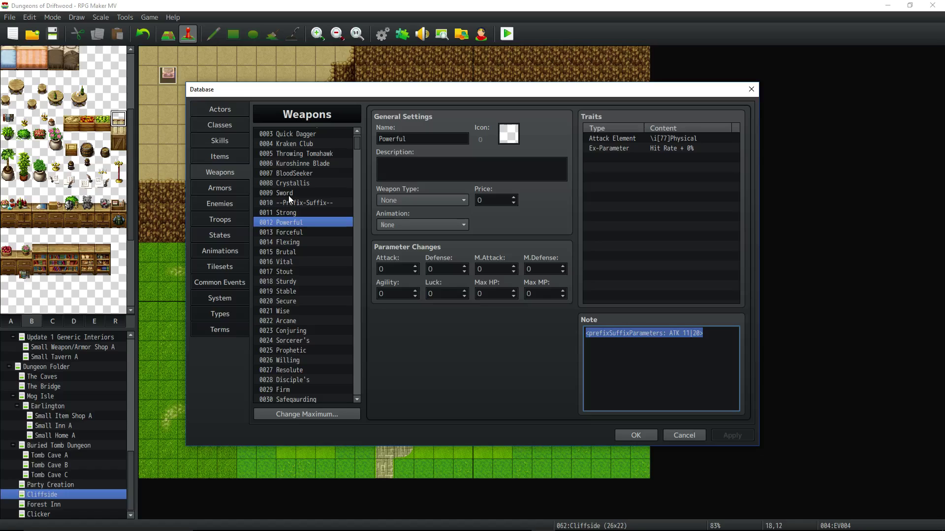
left_click(295, 225)
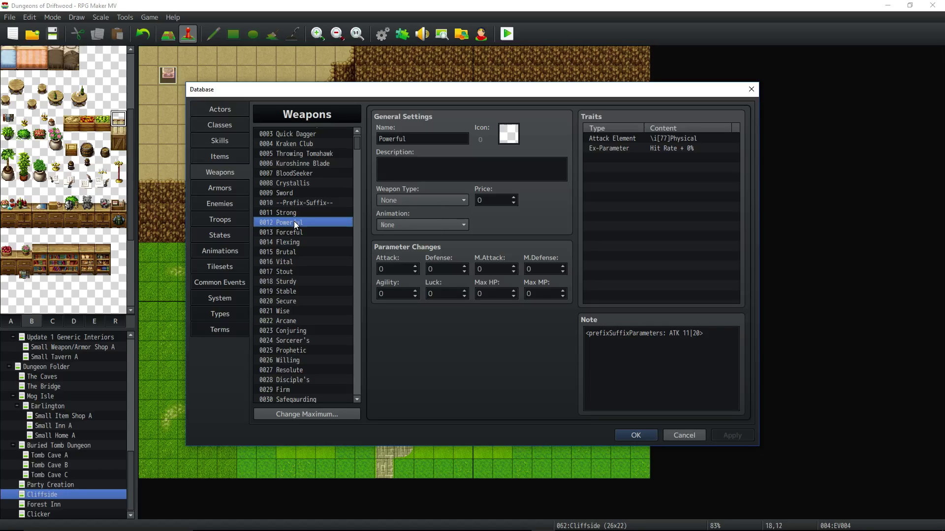
left_click(297, 193)
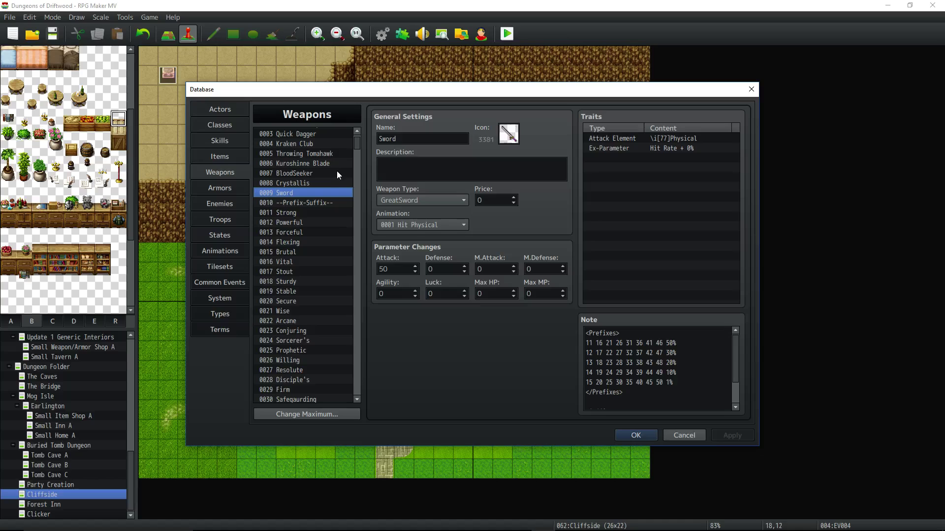
Step: Find the suffix placeholders in the weapon list and highlight the notetag of "of Power"
left_click_drag(356, 142, 349, 348)
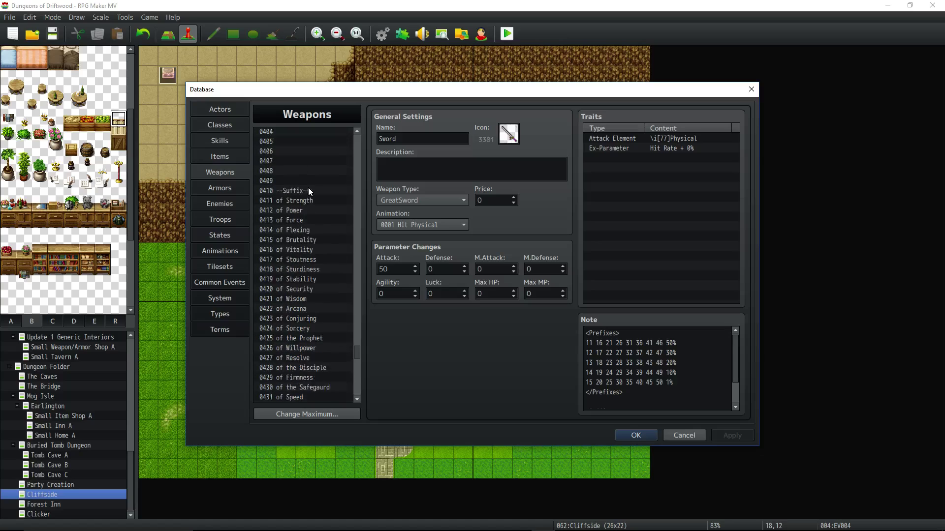
left_click(309, 200)
left_click(308, 211)
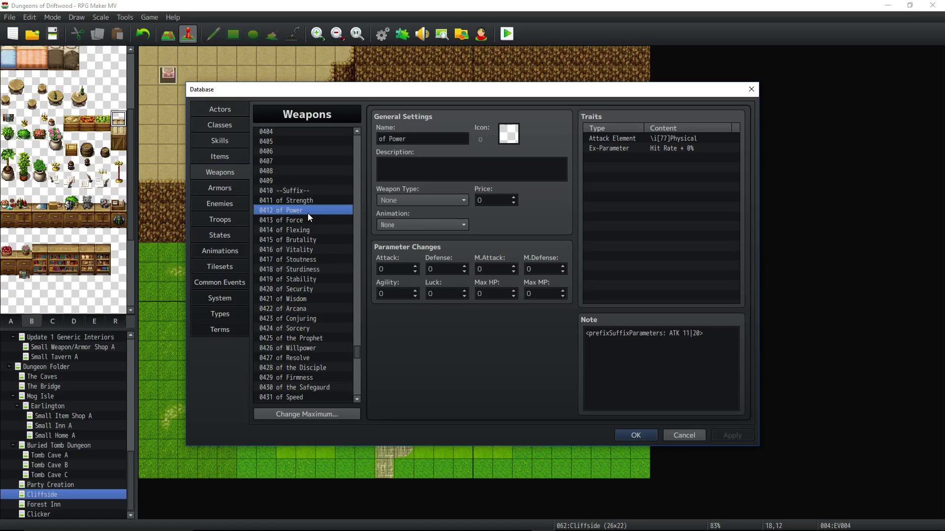
left_click(699, 333)
left_click_drag(716, 334, 558, 334)
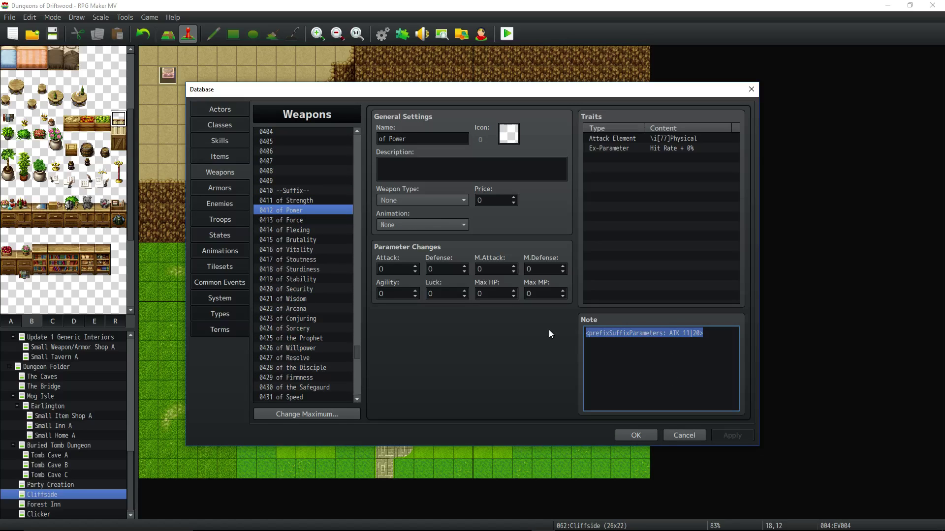
Step: Go back to the prefix placeholders and highlight Strong's notetag and its ID 11 in the Sword's Prefixes block
left_click_drag(359, 354, 365, 147)
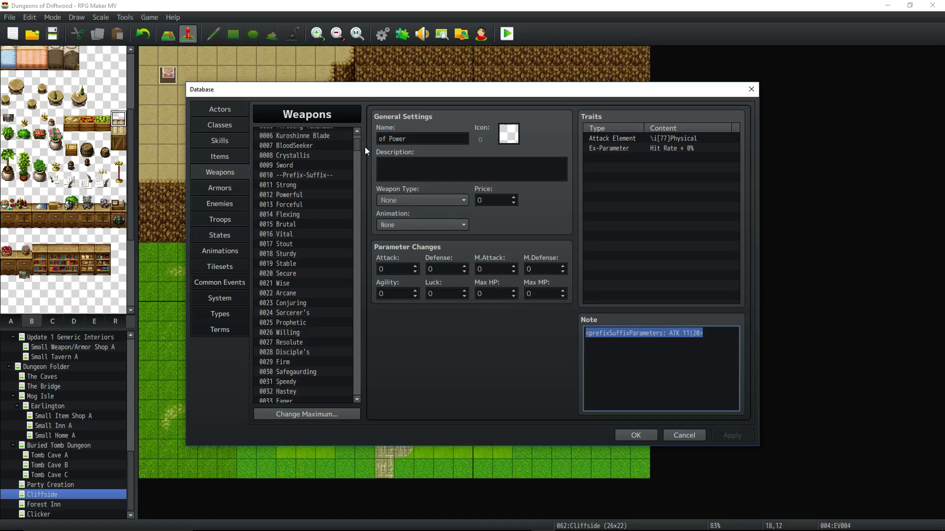
scroll(320, 185, "up", 1)
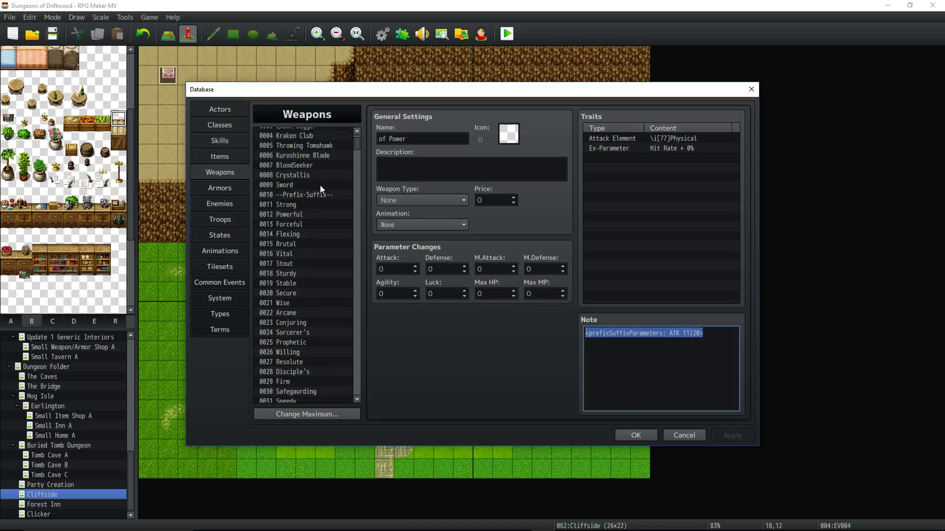
left_click(315, 186)
left_click(320, 207)
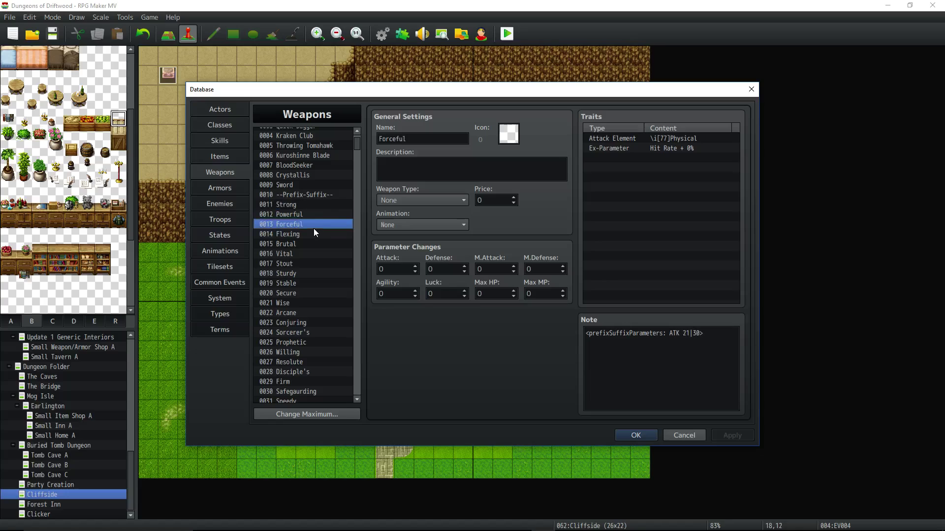
triple_click(632, 333)
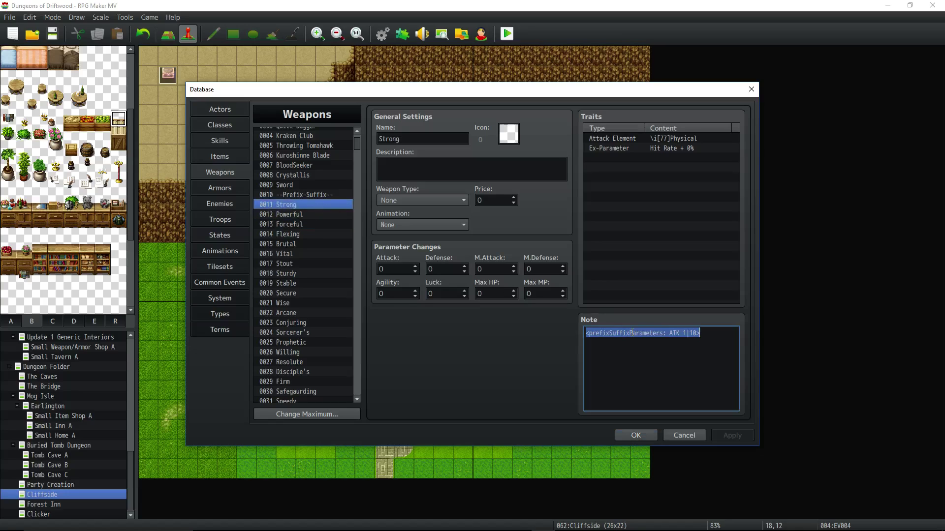
left_click(295, 185)
left_click(591, 343)
left_click_drag(591, 342, 593, 342)
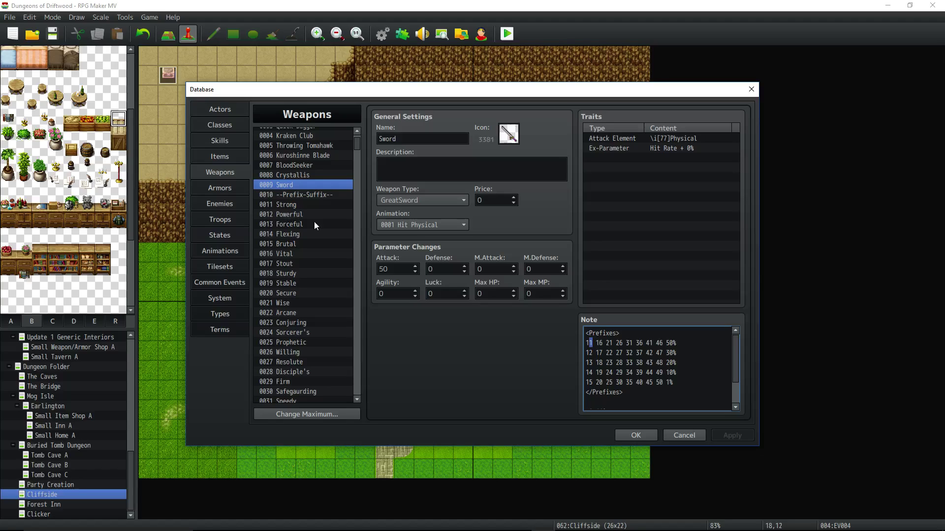
Step: Try adding a "12 100%" row to the end of the Sword's Prefixes block, remove it, and close the database
left_click(596, 352)
key("Return")
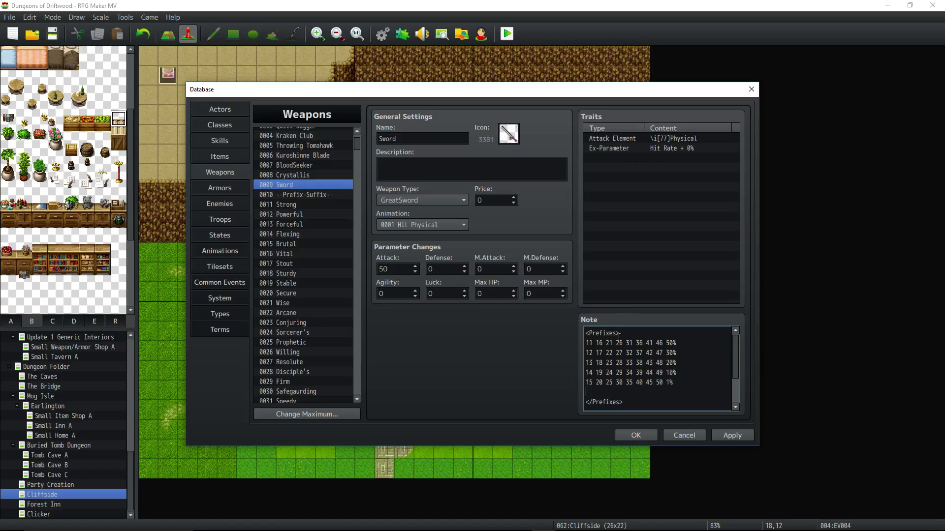
type("12 100%")
key("BackSpace")
key("BackSpace")
key("BackSpace")
key("BackSpace")
key("BackSpace")
key("BackSpace")
key("BackSpace")
key("BackSpace")
left_click(642, 437)
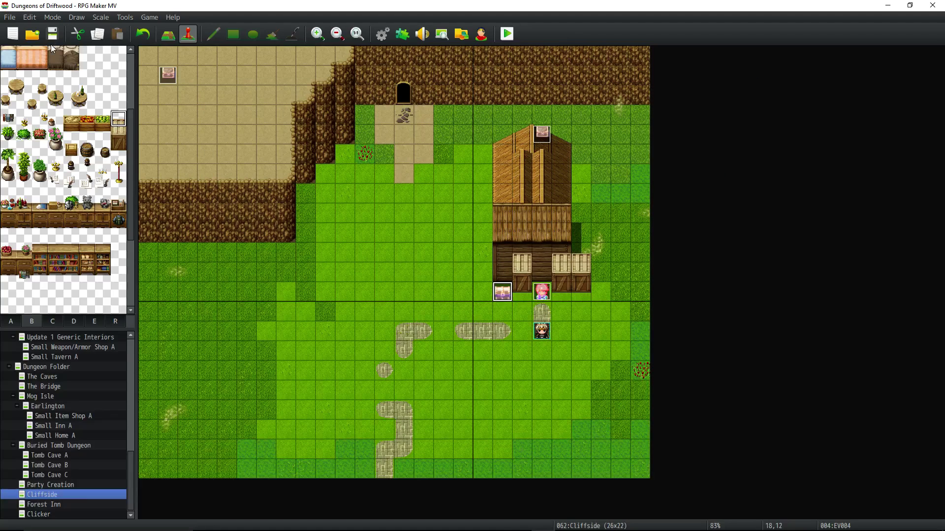
Step: Reopen the database and copy the Sword's complete Prefixes and Suffixes note
left_click(383, 34)
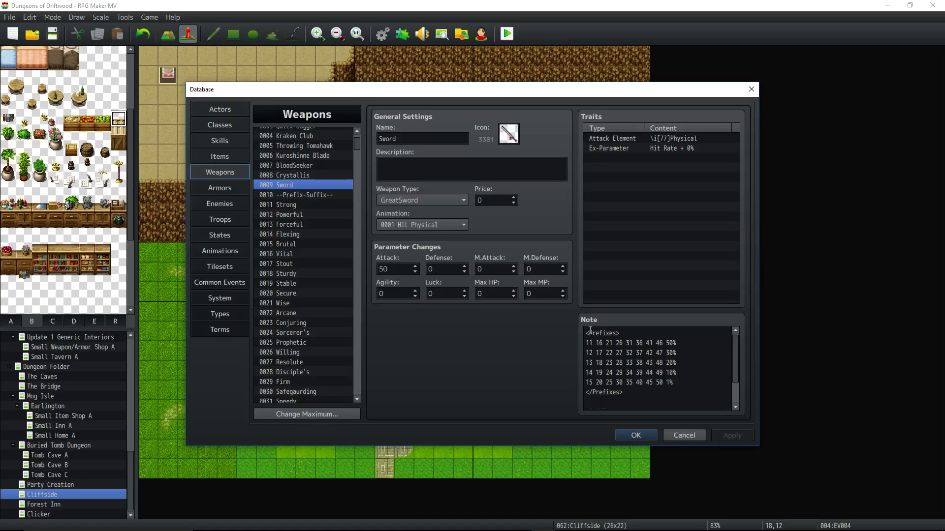
key("ctrl+a")
scroll(619, 357, "down", 1)
left_click_drag(633, 404, 570, 277)
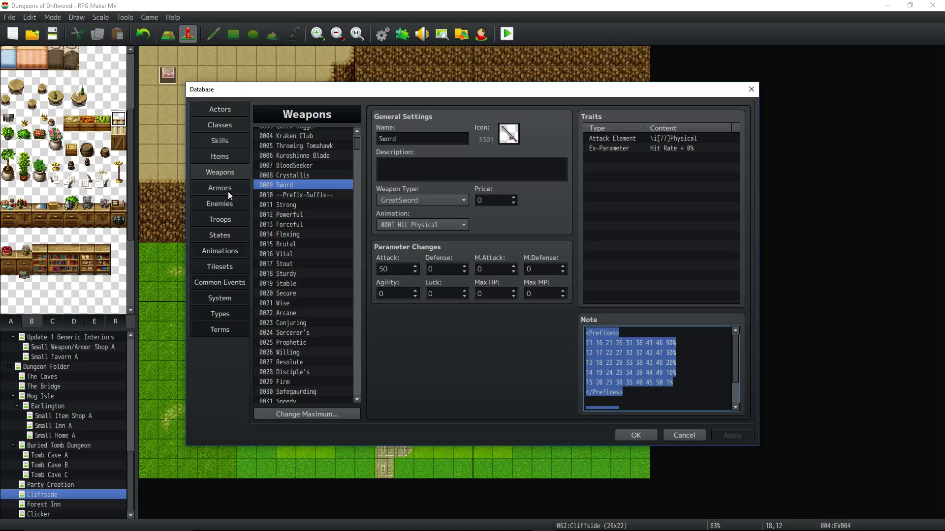
Step: Examine the notes of the Bronze Sword and Iron Sword further down the weapon list
left_click_drag(358, 145, 359, 178)
left_click(320, 199)
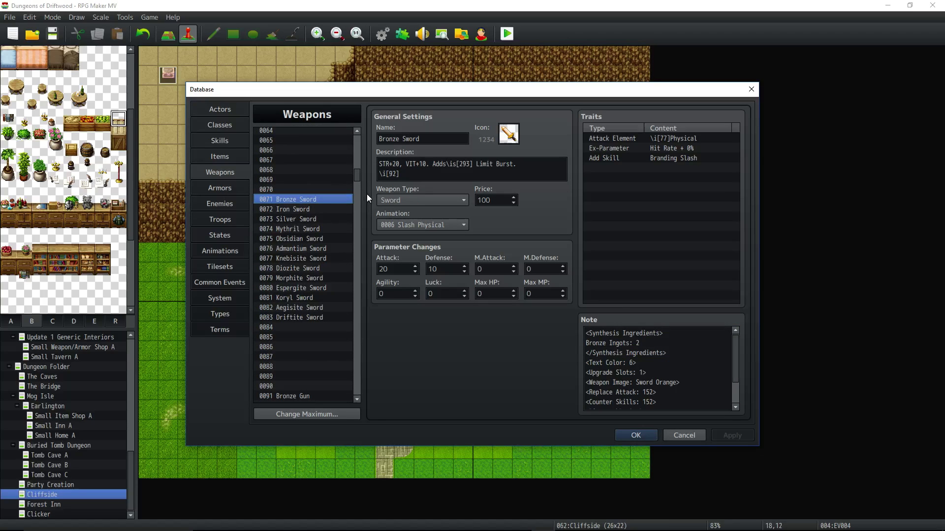
left_click(317, 209)
scroll(736, 368, "down", 1)
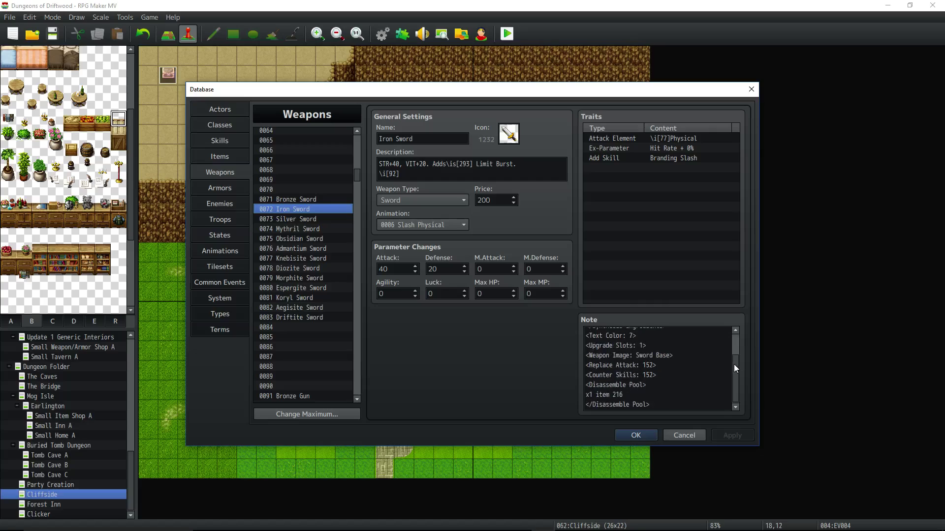
key("ctrl+a")
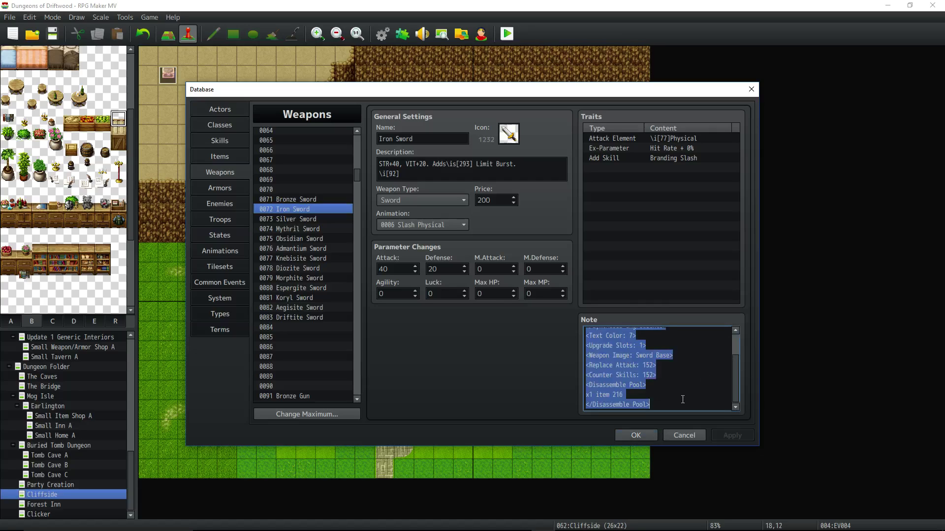
Step: Append the copied Prefixes and Suffixes blocks after the Disassemble Pool block in the Silver Sword's note and accept the database changes
left_click(313, 218)
scroll(702, 359, "down", 1)
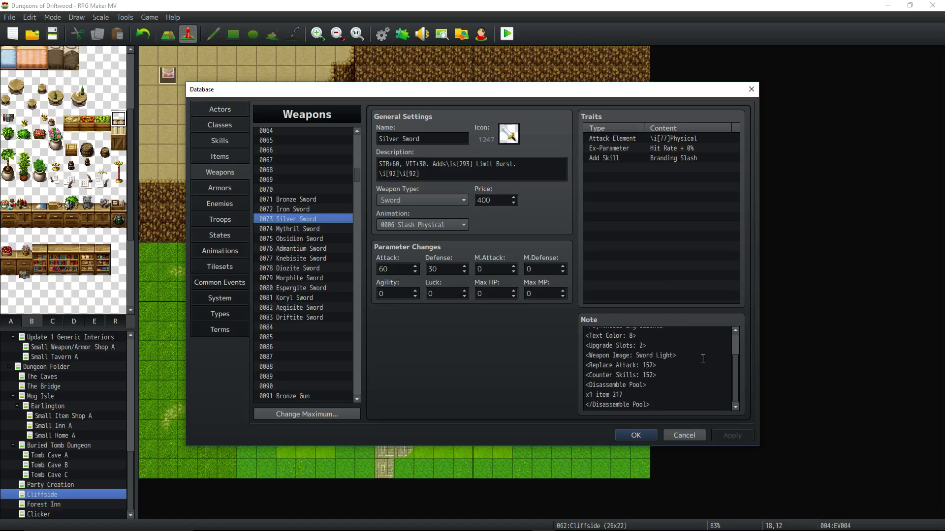
left_click(685, 386)
key("ctrl+a")
key("ctrl+v")
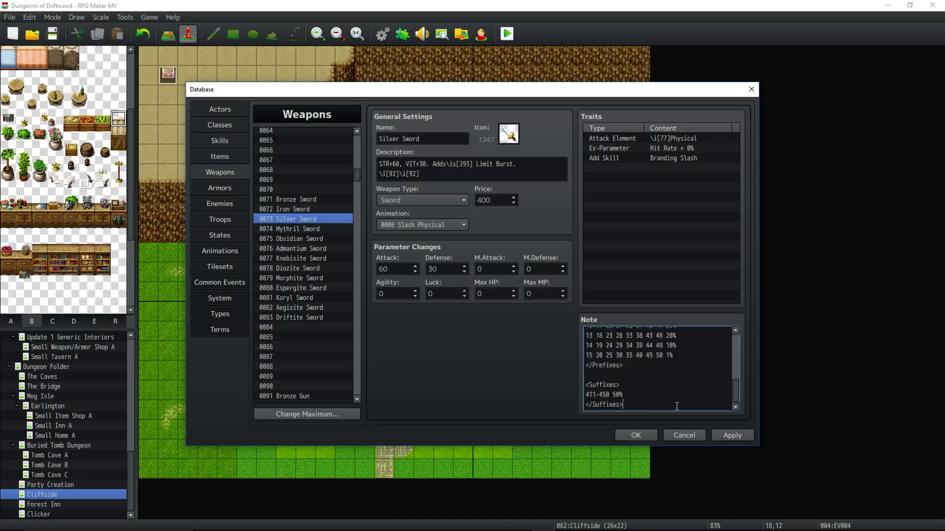
scroll(650, 397, "up", 6)
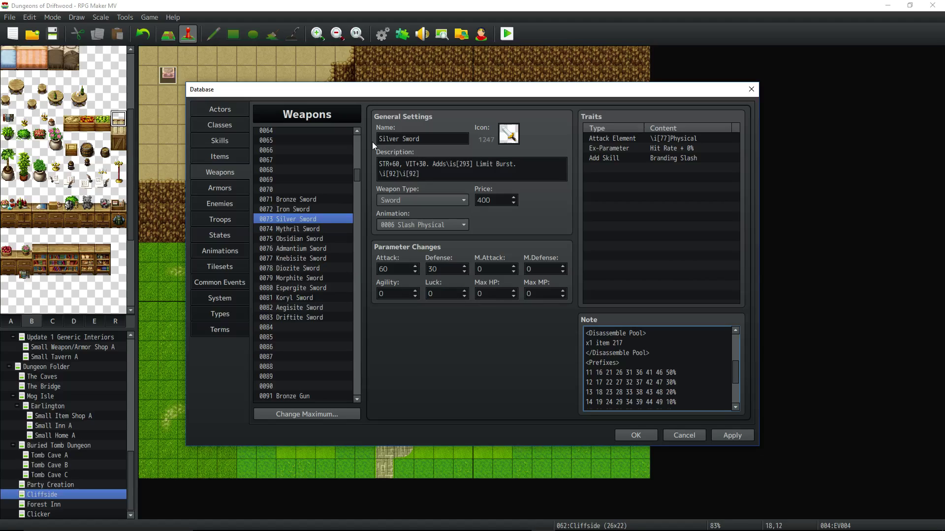
left_click(632, 436)
Step: Save the project and start a playtest in a maximized game window
left_click(52, 34)
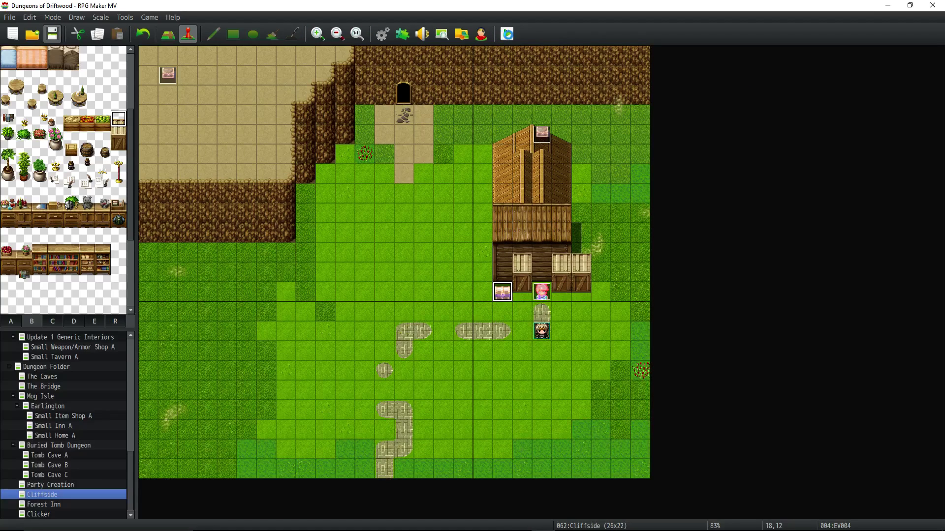
left_click(507, 34)
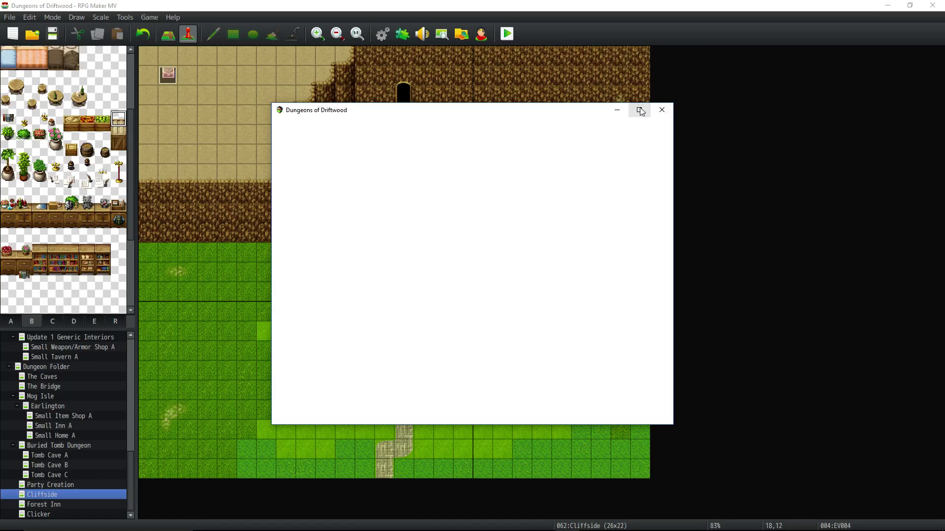
left_click(639, 108)
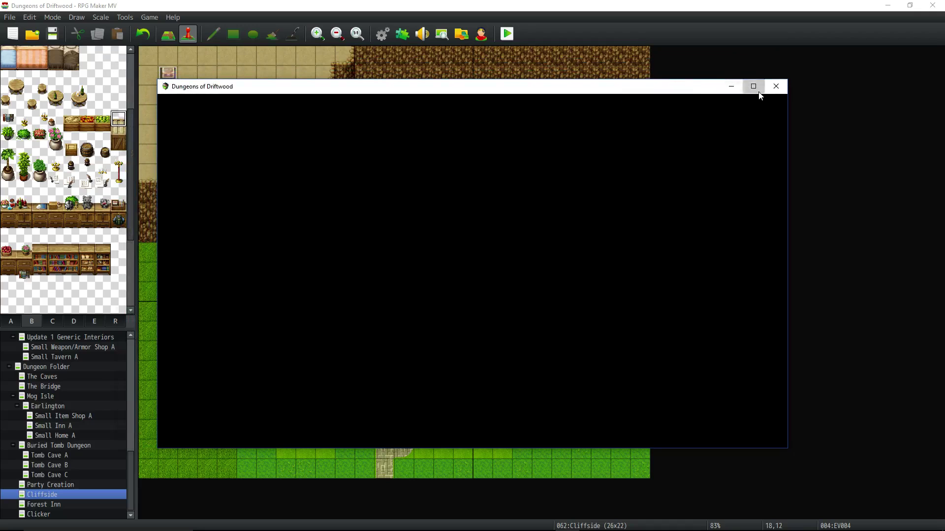
left_click(753, 85)
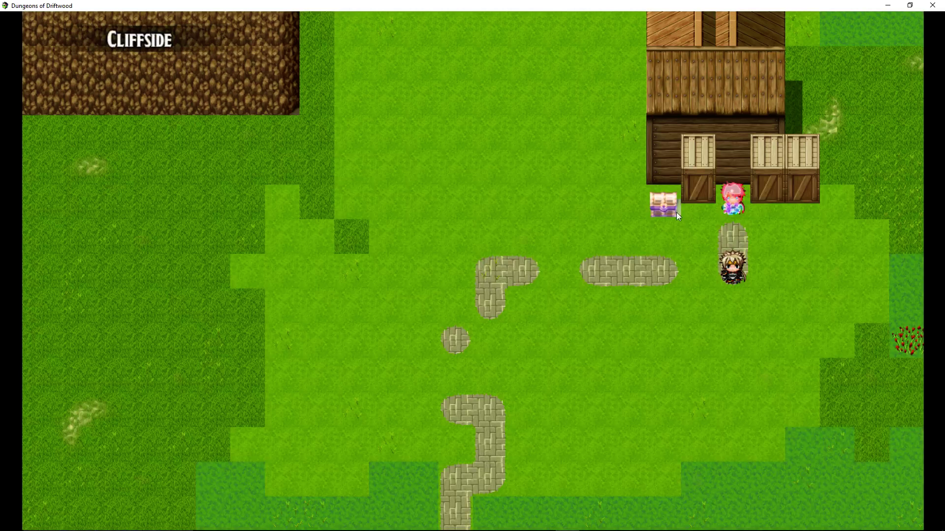
Step: Walk the character to the chest beside the house and activate it repeatedly
left_click(668, 207)
left_click(665, 223)
left_click(664, 221)
left_click(665, 221)
left_click(664, 221)
left_click(665, 221)
left_click(665, 222)
left_click(665, 221)
left_click(665, 221)
left_click(664, 221)
left_click(664, 221)
left_click(664, 221)
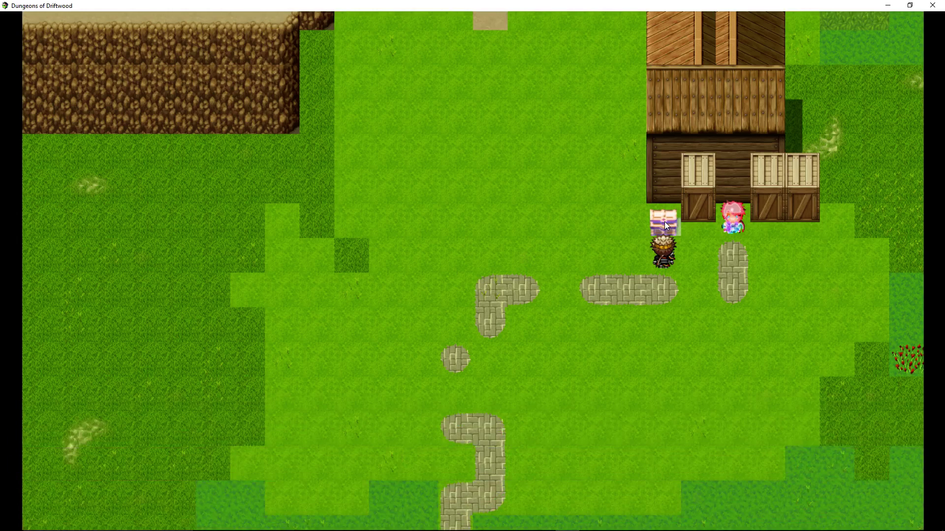
Step: Open the Dark Knight's equipment screen from the game menu and clear all equipped gear
right_click(665, 222)
key("Down")
key("Down")
key("Up")
key("Up")
key("Down")
key("Down")
key("Return")
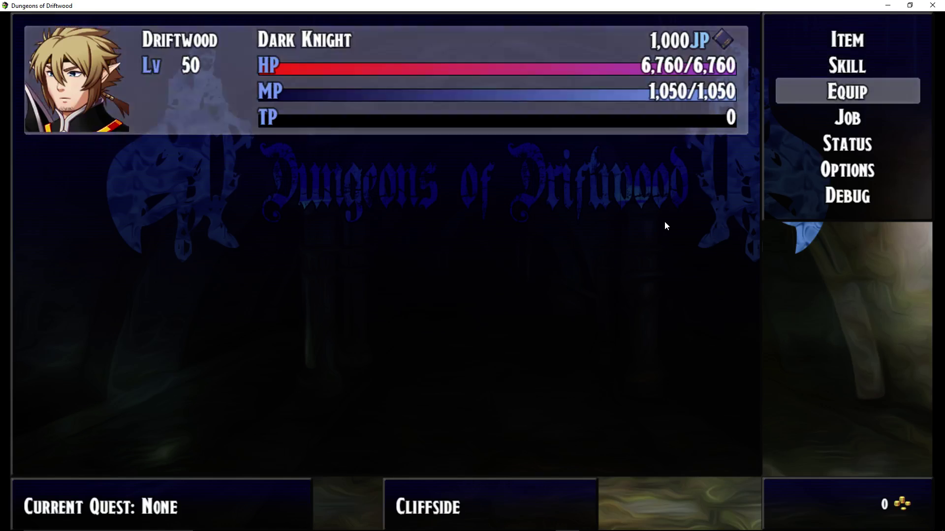
key("Return")
key("Down")
key("Down")
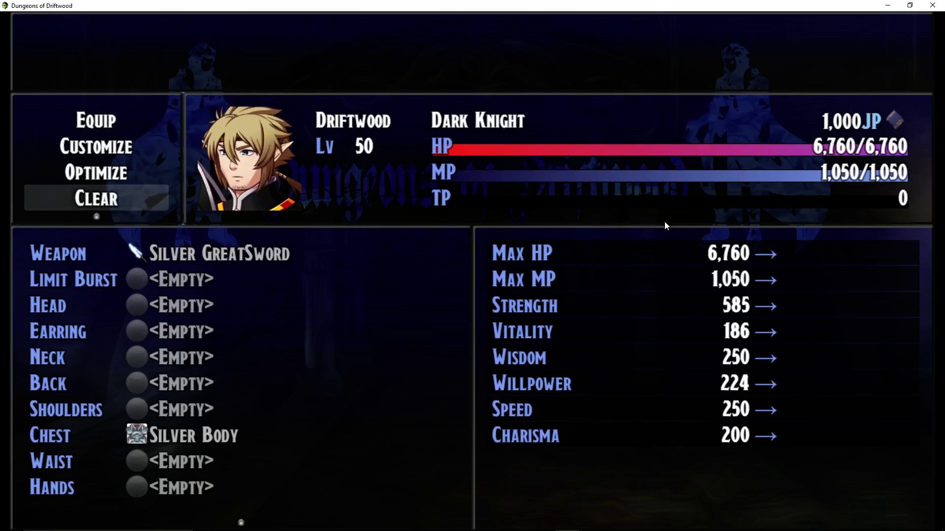
key("Down")
key("Return")
Step: Bring up the weapons available for the Weapon slot and examine each generated sword's stat changes down to the plain Sword
key("Up")
key("Up")
key("Up")
key("Return")
key("Return")
key("Down")
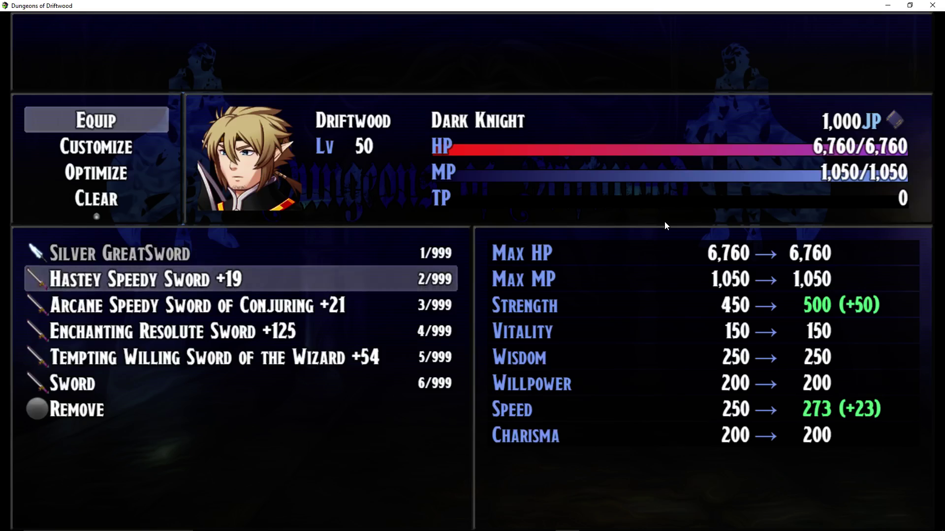
key("Down")
key("Down")
key("Down")
key("Down")
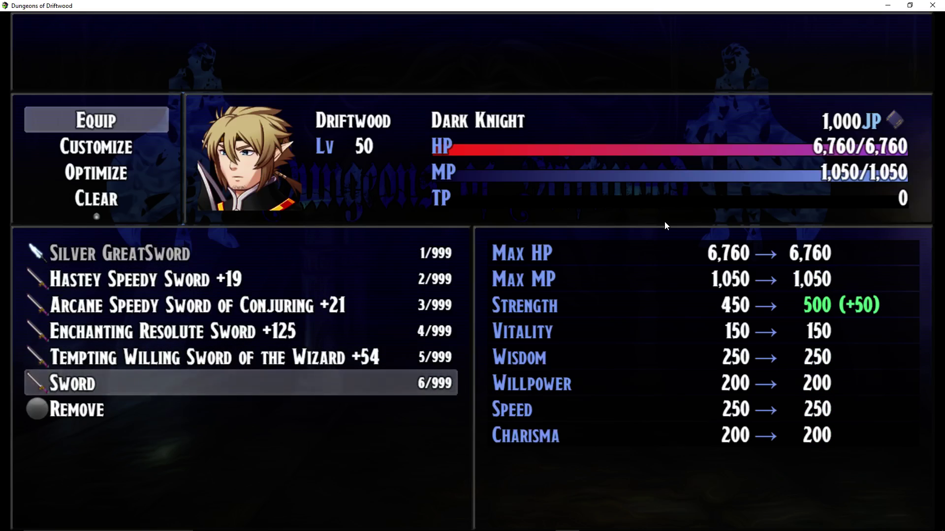
Step: Compare the stat changes of the Tempting Willing Sword of the Wizard with those of the plain Sword
key("Up")
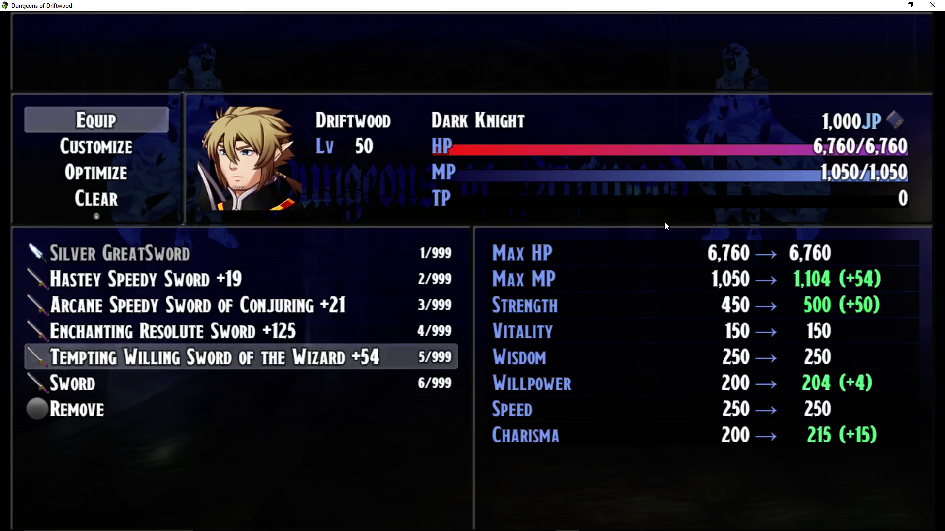
key("Up")
key("Down")
key("Down")
key("Down")
key("Down")
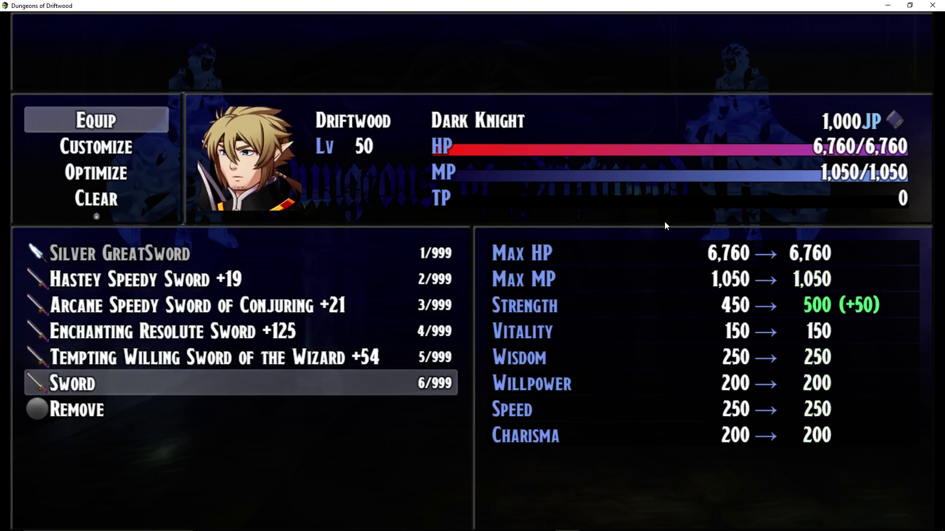
Step: Review the stat changes again from the Hastey Speedy Sword down to the plain Sword, and return to the map
key("Up")
key("Up")
key("Up")
key("Up")
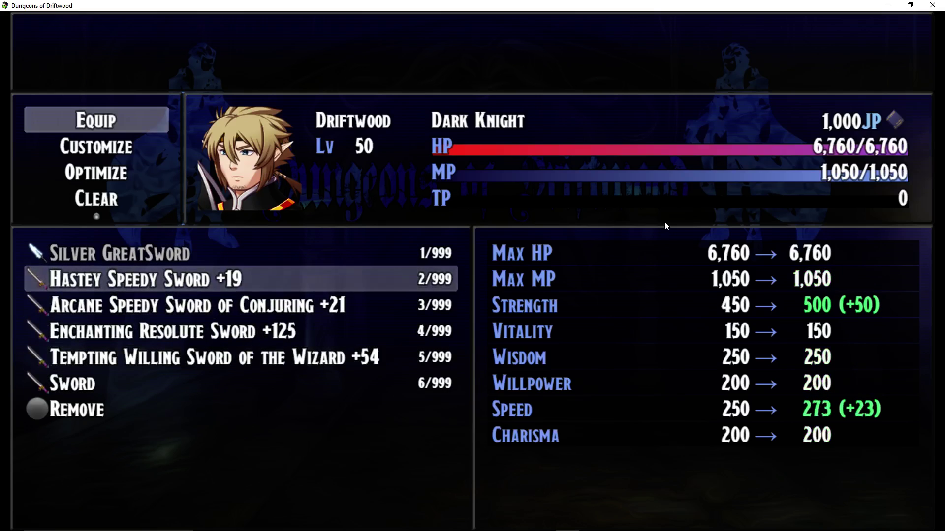
key("Down")
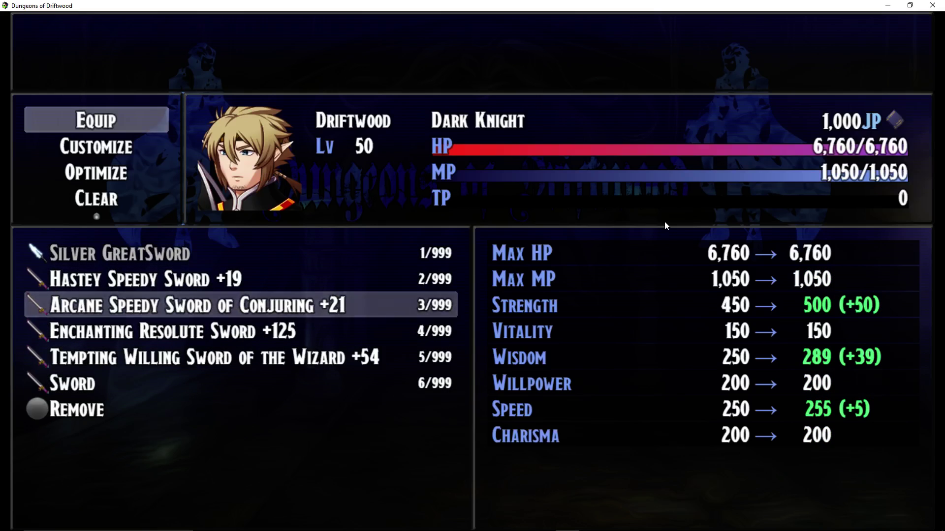
key("Down")
key("Down")
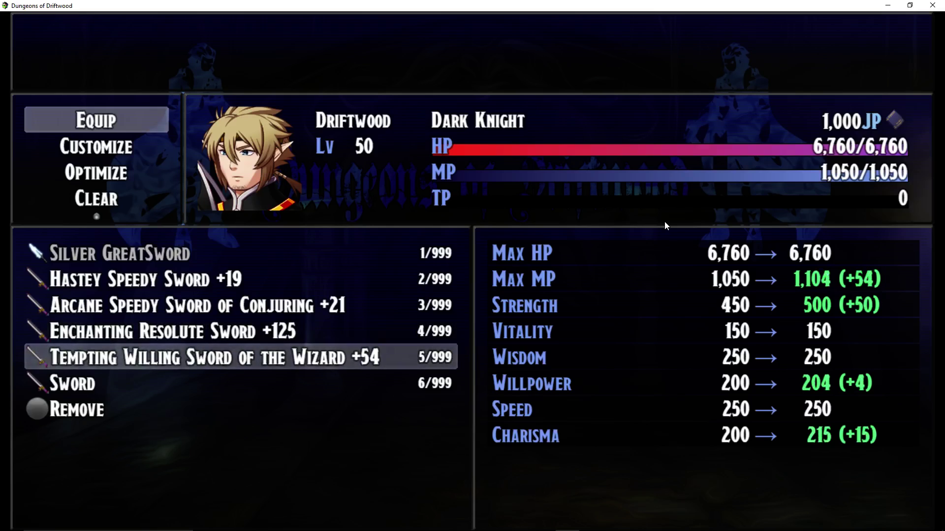
key("Down")
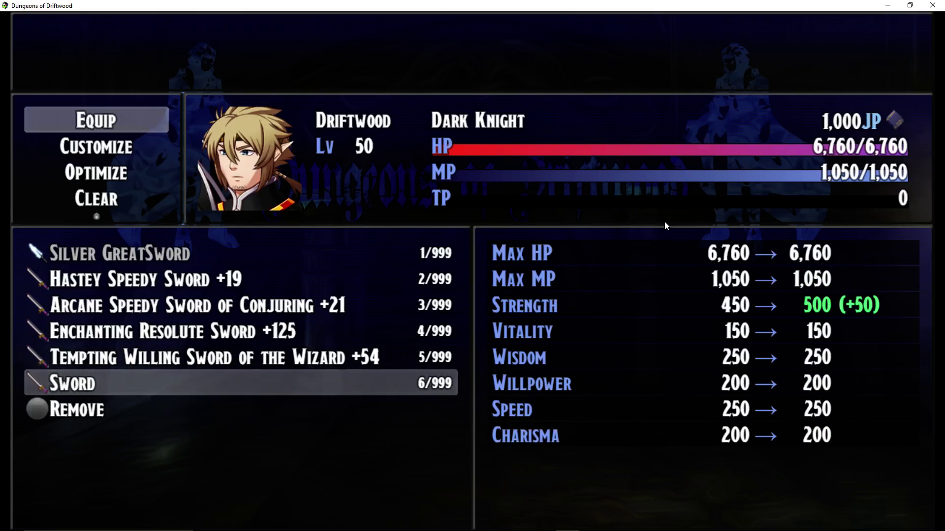
key("Escape")
key("Escape")
key("Escape")
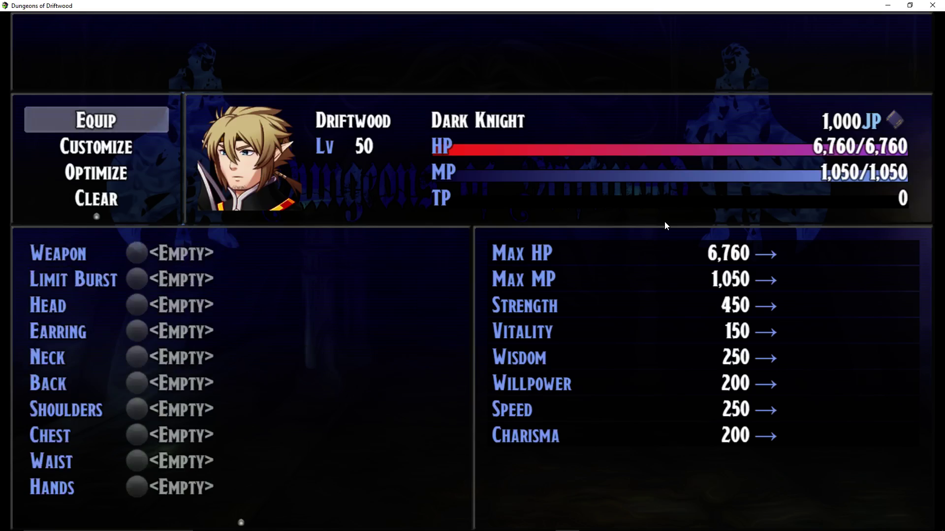
key("Escape")
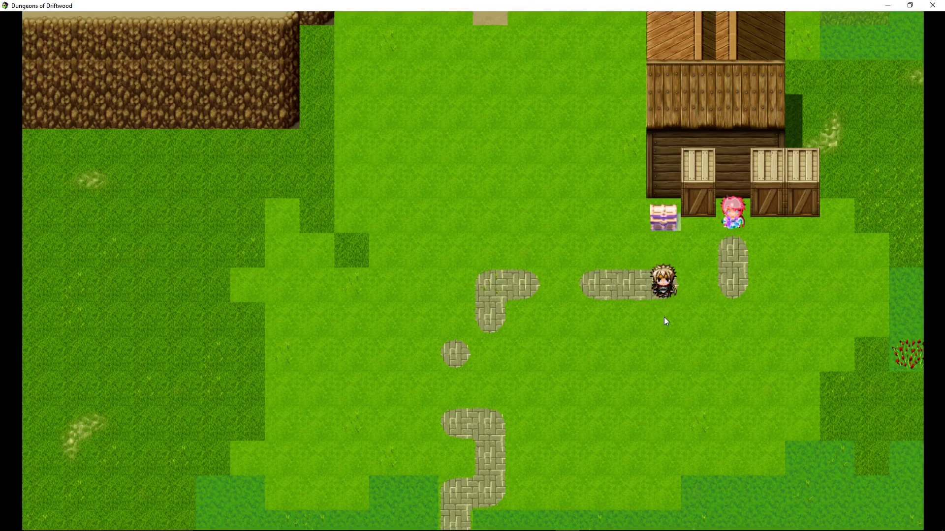
Step: Walk the character back to the chest beside the house and activate it repeatedly for more random swords
left_click(666, 220)
left_click(666, 220)
left_click(666, 220)
left_click(666, 220)
left_click(666, 220)
key("Return")
Step: Reopen the Weapon slot's list on the equipment screen and examine the newly obtained swords down to the Arcane Speedy Sword
key("Escape")
key("Down")
key("Down")
key("Return")
key("Return")
key("Return")
key("Down")
key("Down")
key("Down")
key("Down")
key("Down")
key("Down")
key("Down")
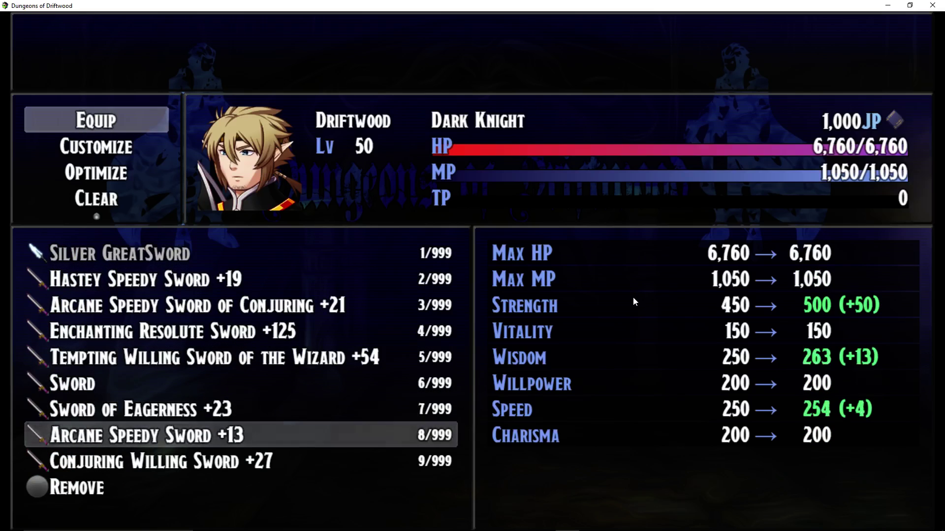
Step: Run through the remaining weapons to the end of the list and back up, comparing their stat changes
key("Down")
key("Down")
key("Down")
key("Up")
key("Up")
key("Up")
key("Up")
key("Up")
key("Up")
key("Up")
key("Up")
key("Up")
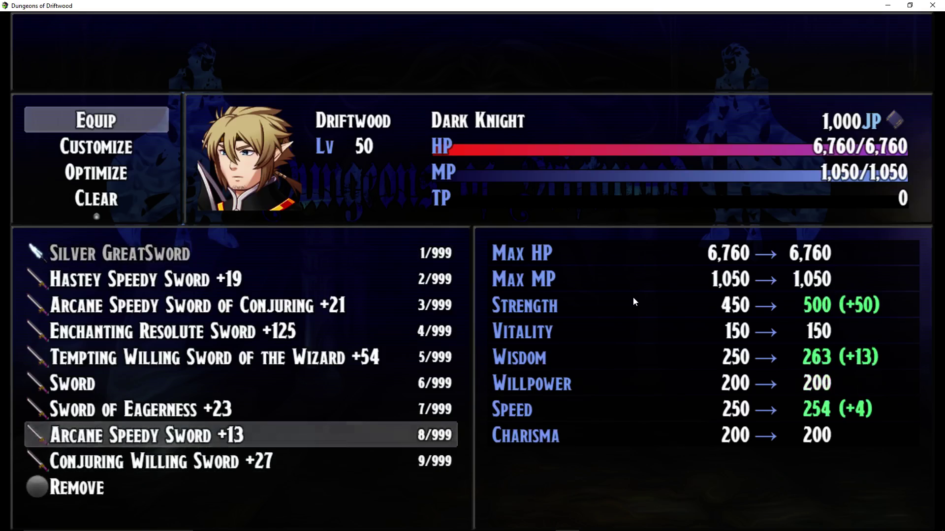